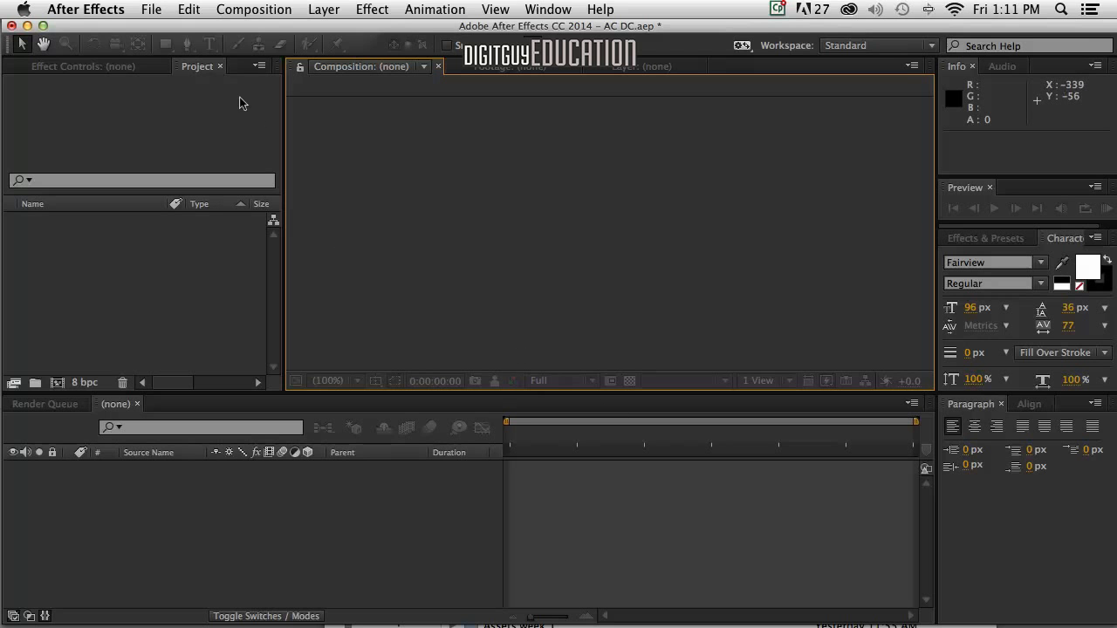
Import ACDC.psd as Composition – Retain Layer Sizes with editable layer styles
click(146, 8)
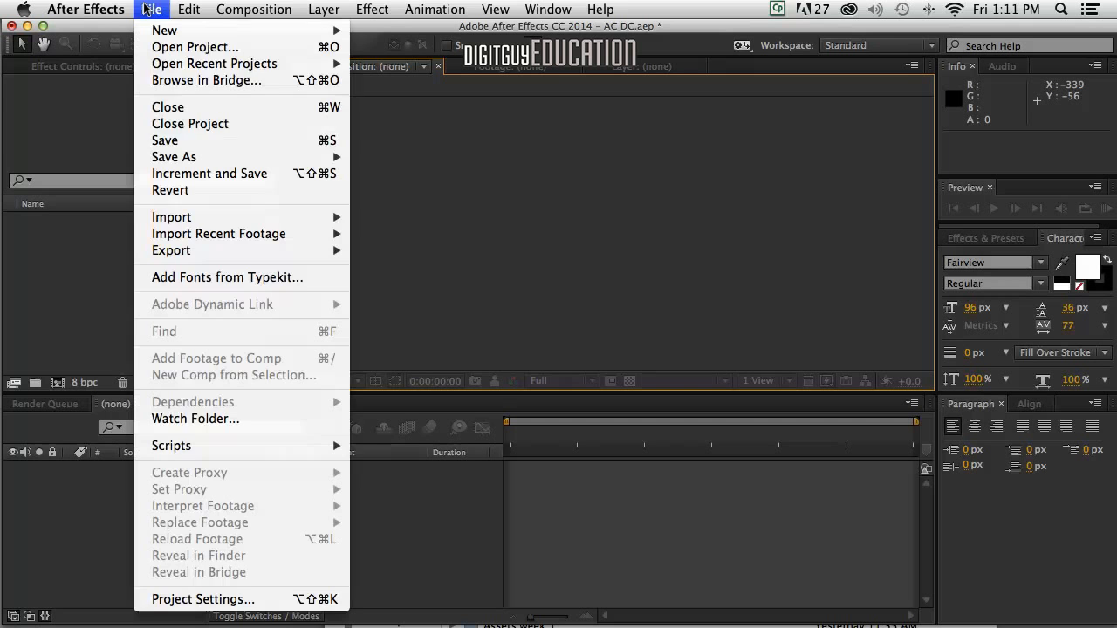
mouse_move(193, 218)
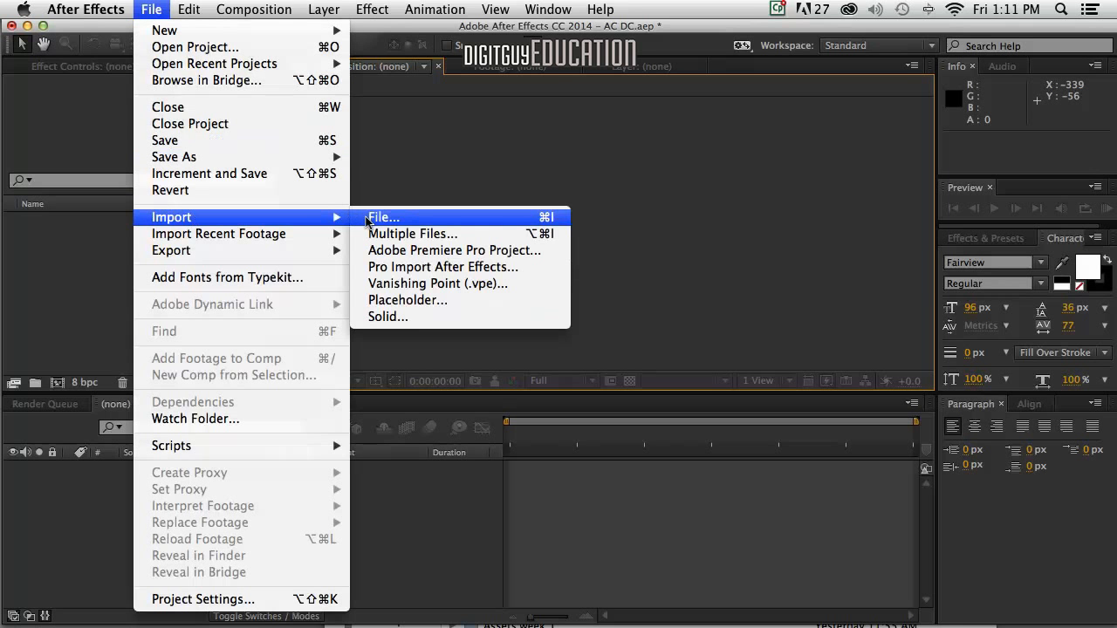
click(372, 218)
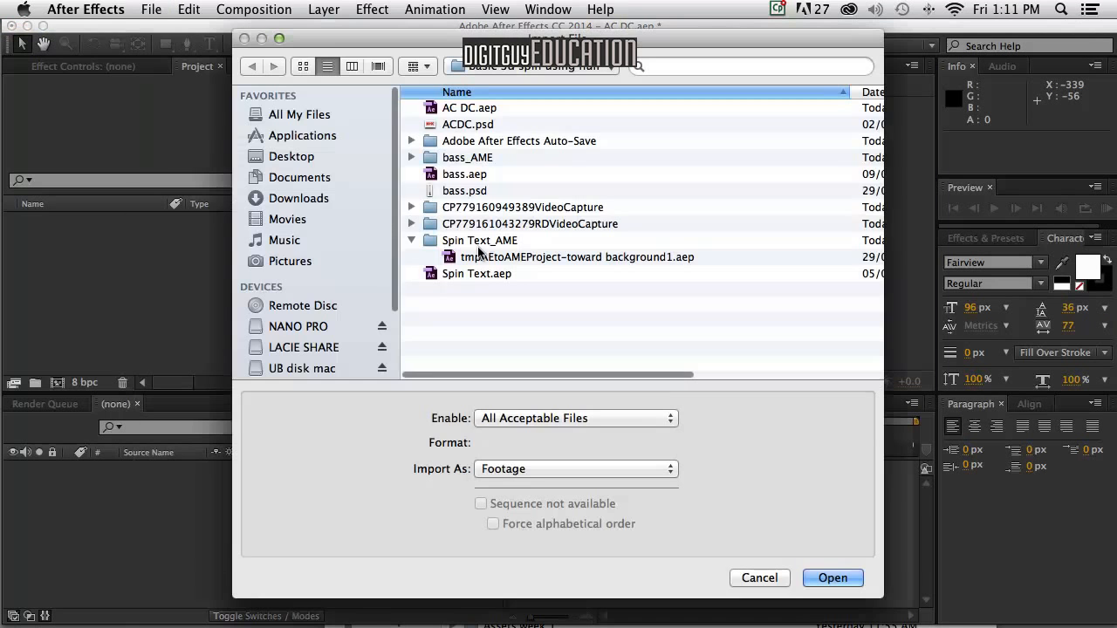
click(462, 124)
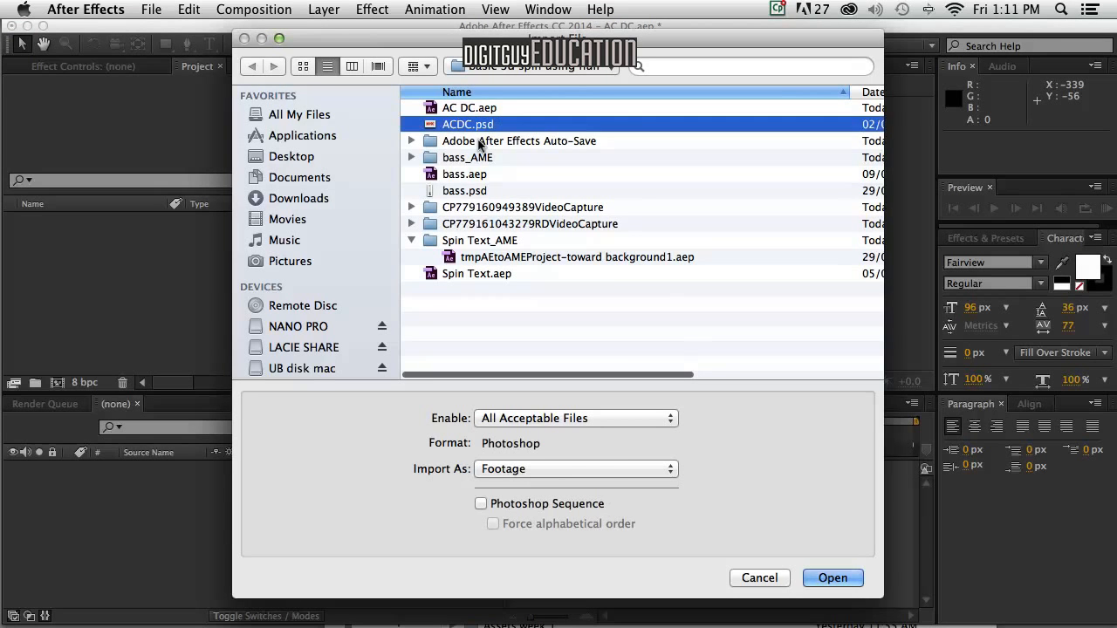
click(592, 467)
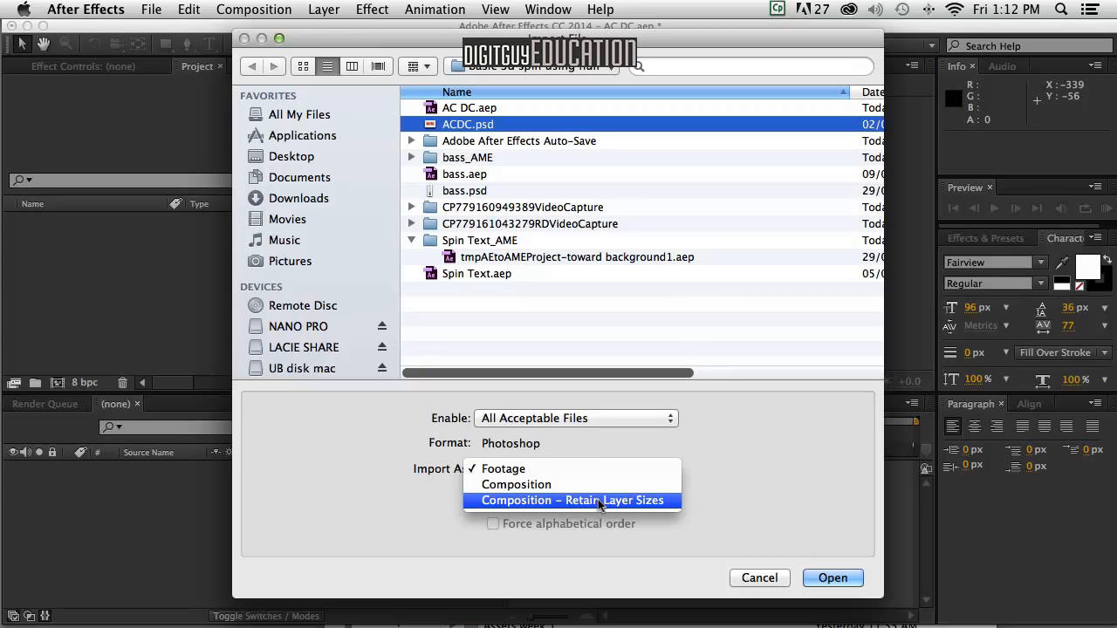
click(597, 500)
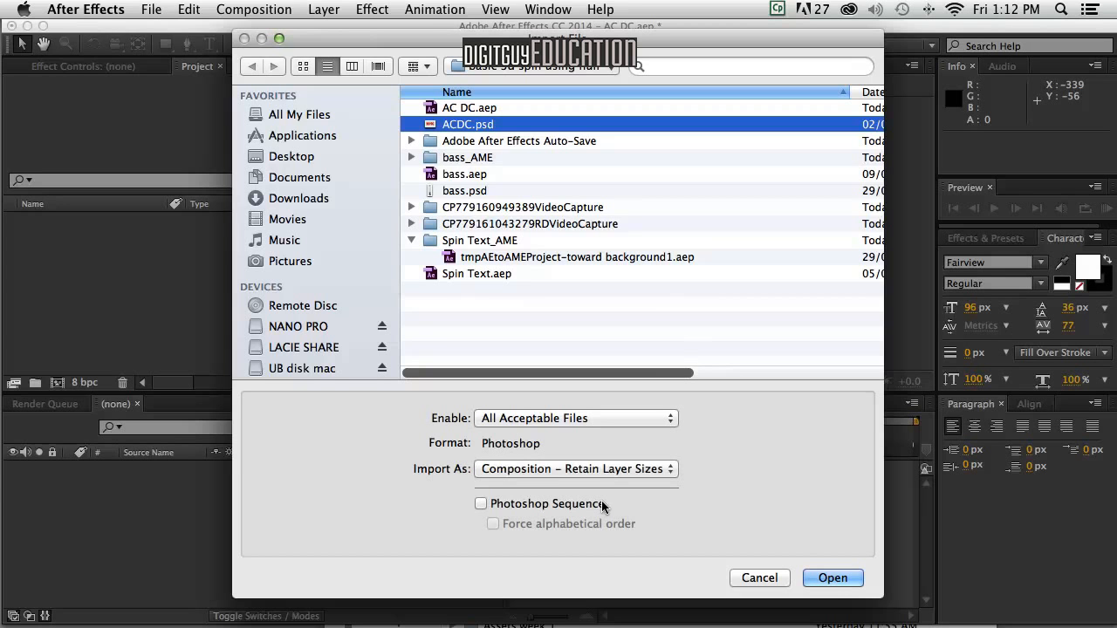
click(823, 578)
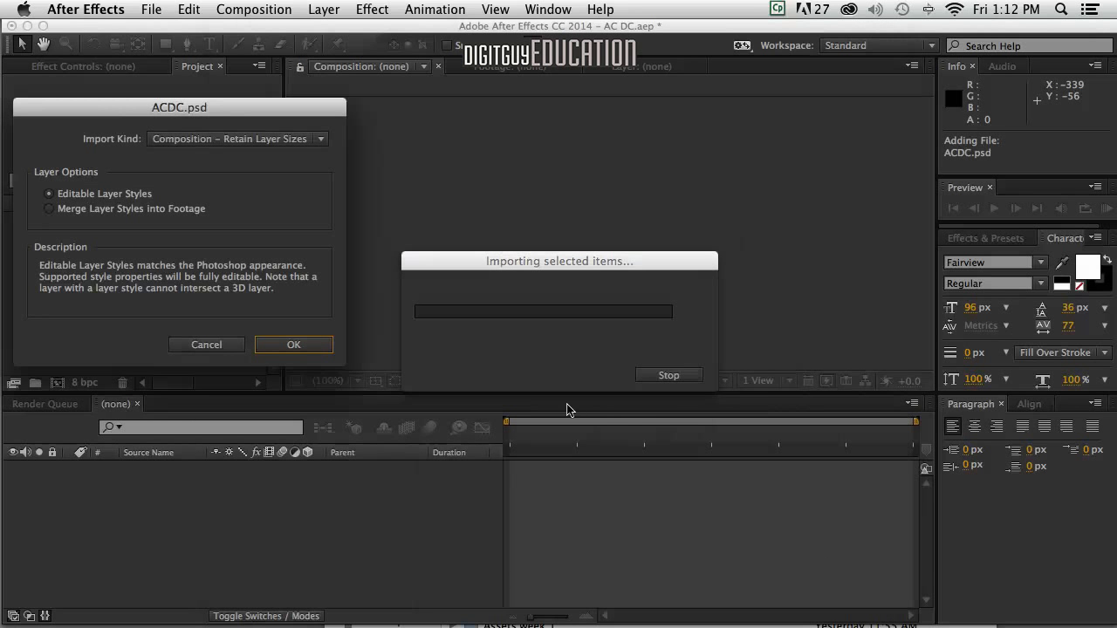
click(295, 346)
Open the ACDC composition and make all five of its layers 3D layers
click(154, 304)
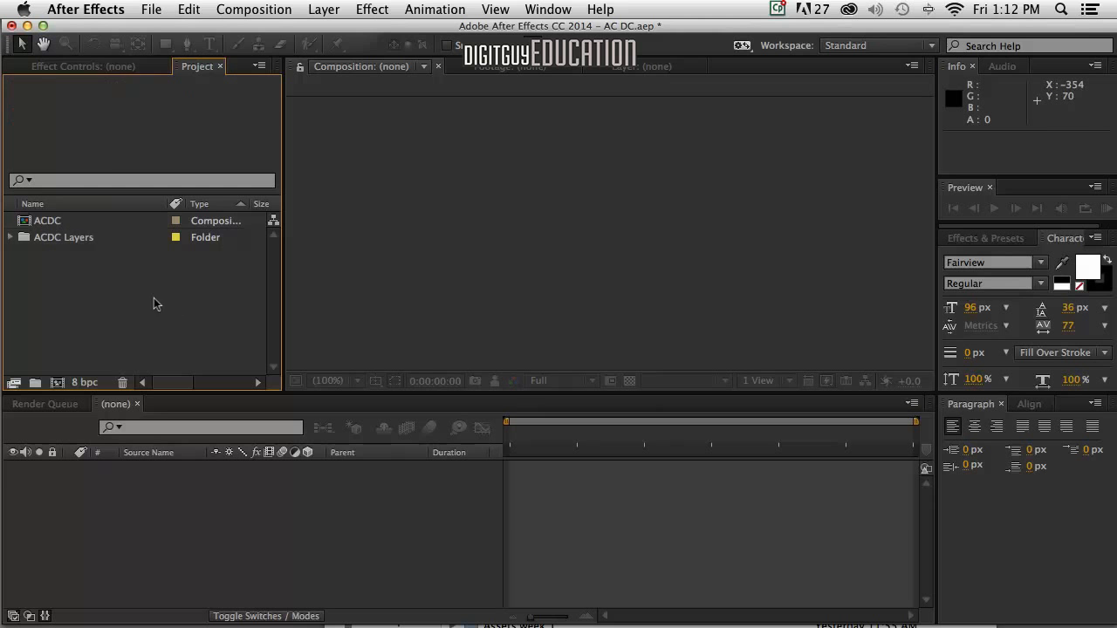
double_click(21, 222)
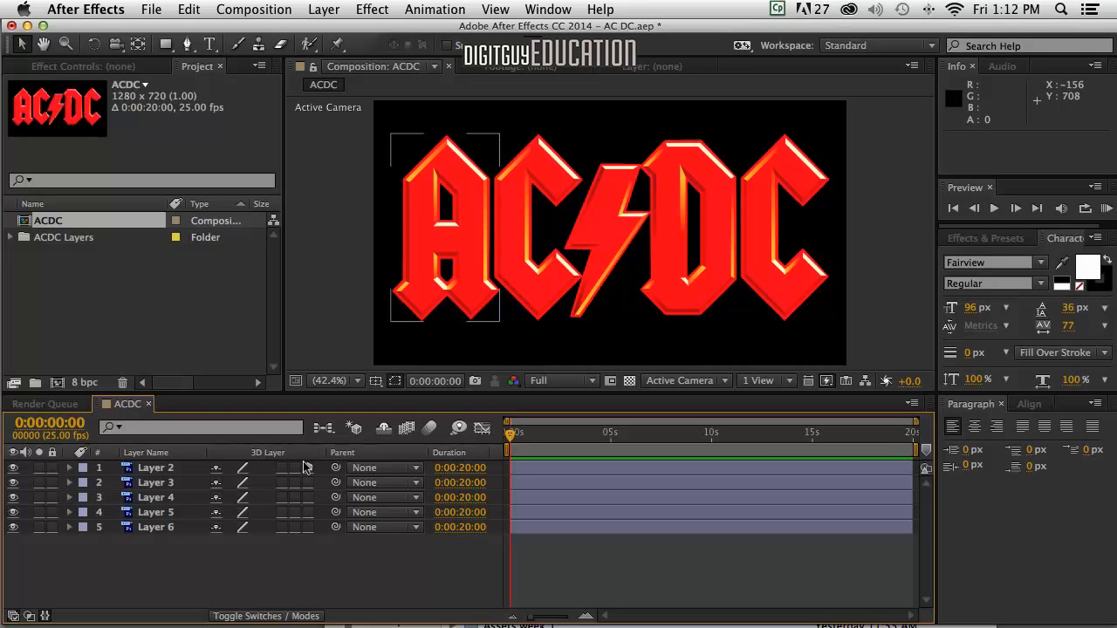
drag(307, 468, 306, 527)
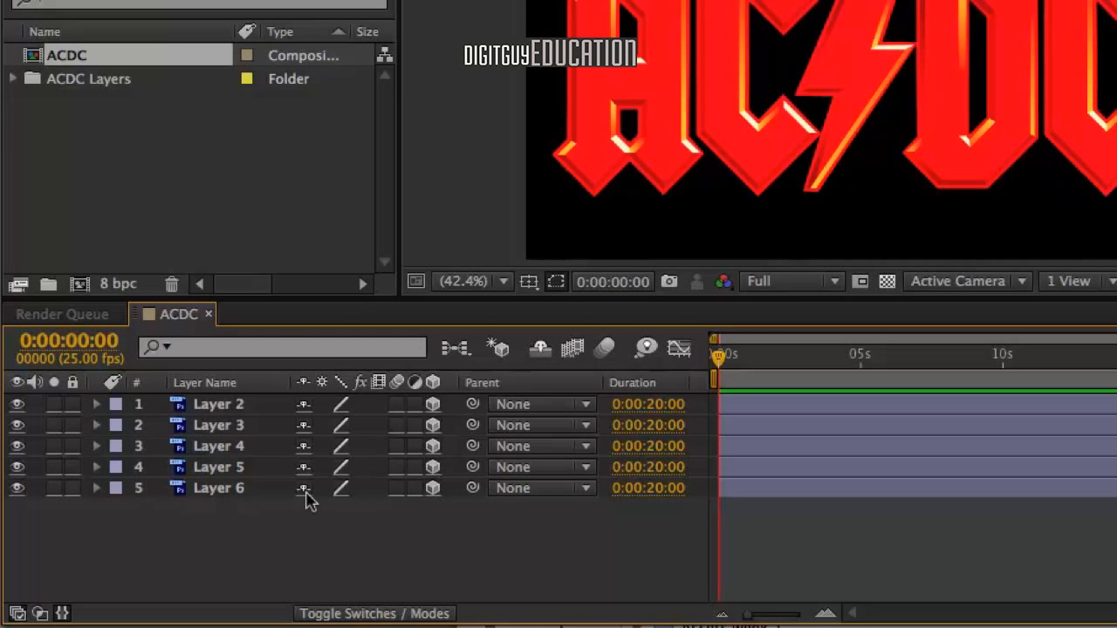
Add a Y Rotation keyframe to Layer 2 at 0:00:00:00 with a value of -35°
click(199, 403)
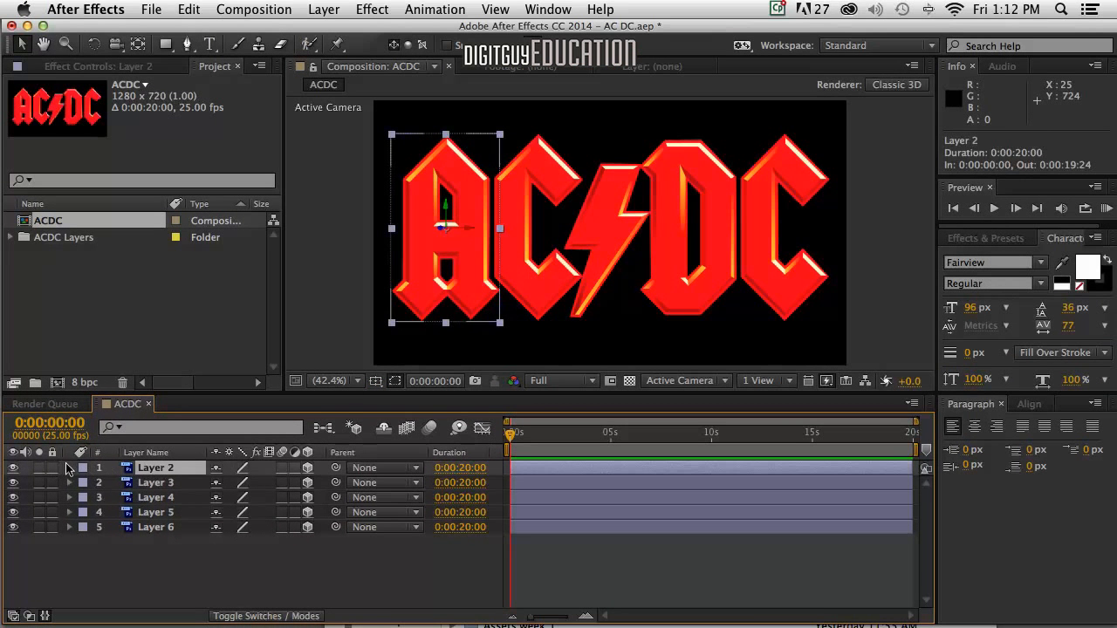
click(69, 468)
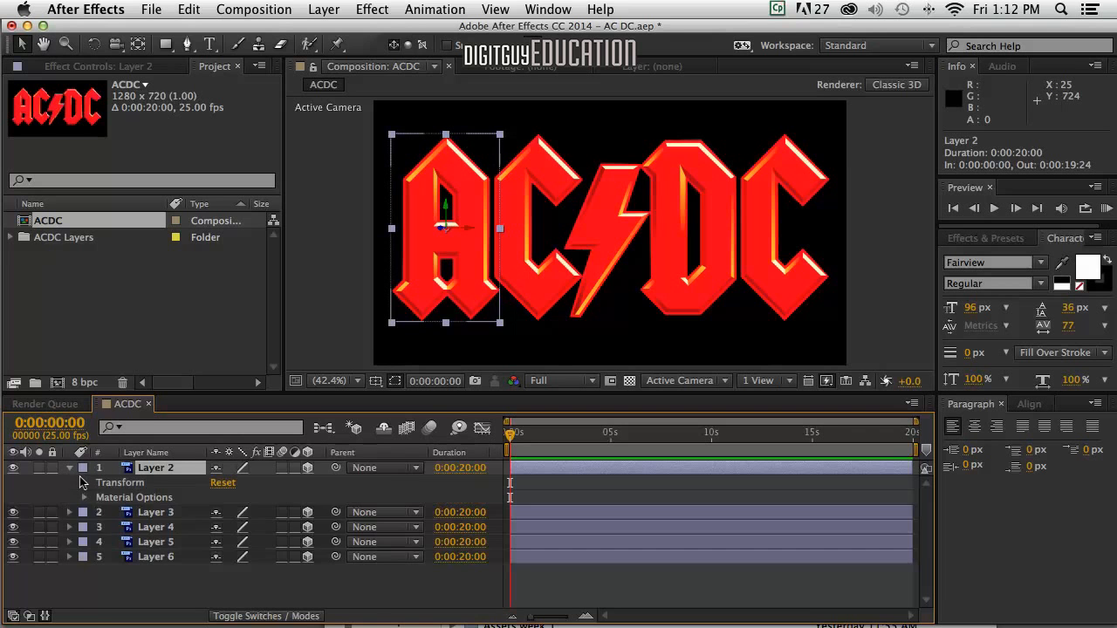
click(85, 482)
drag(323, 392, 332, 338)
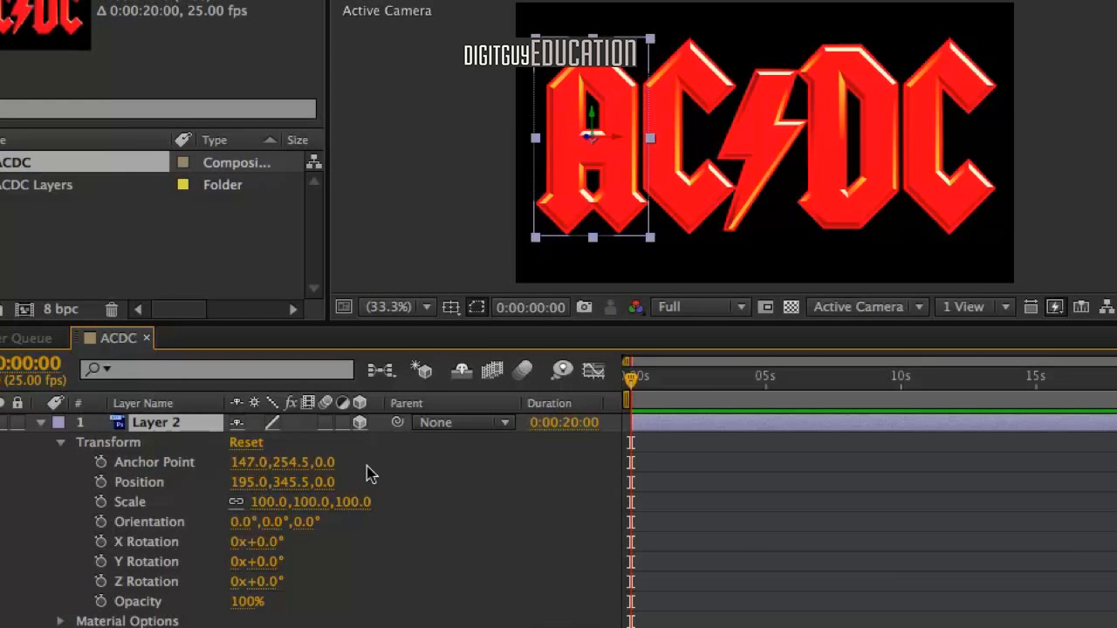
click(100, 562)
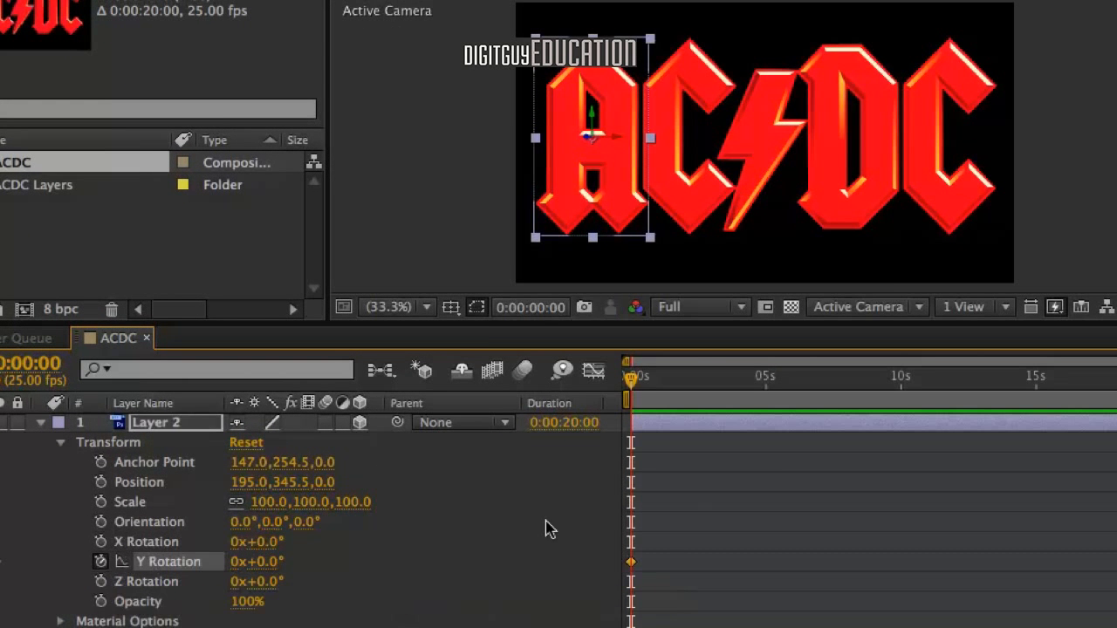
drag(259, 558, 225, 556)
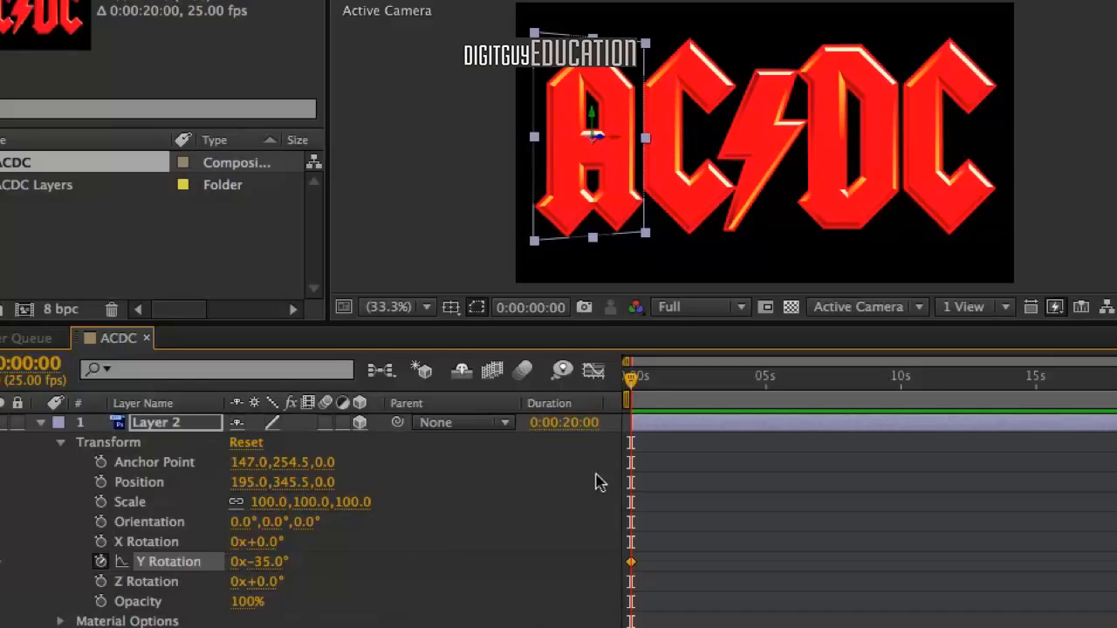
Set Layer 2's Y Rotation to +35° at 0:00:01:07 and scrub back to check the swing
drag(631, 378, 666, 385)
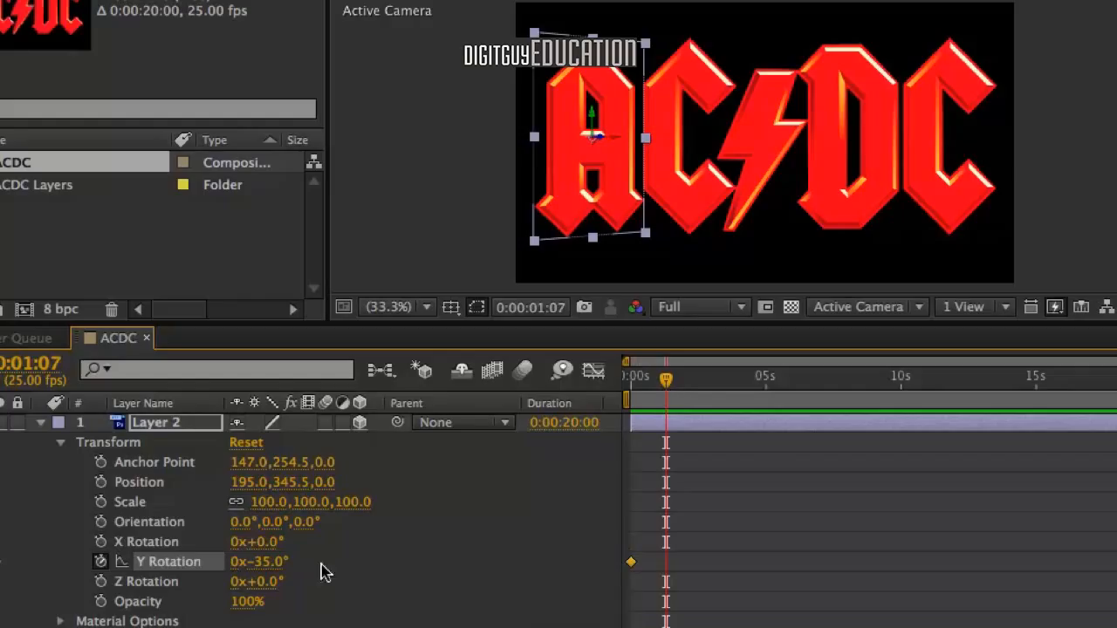
click(261, 564)
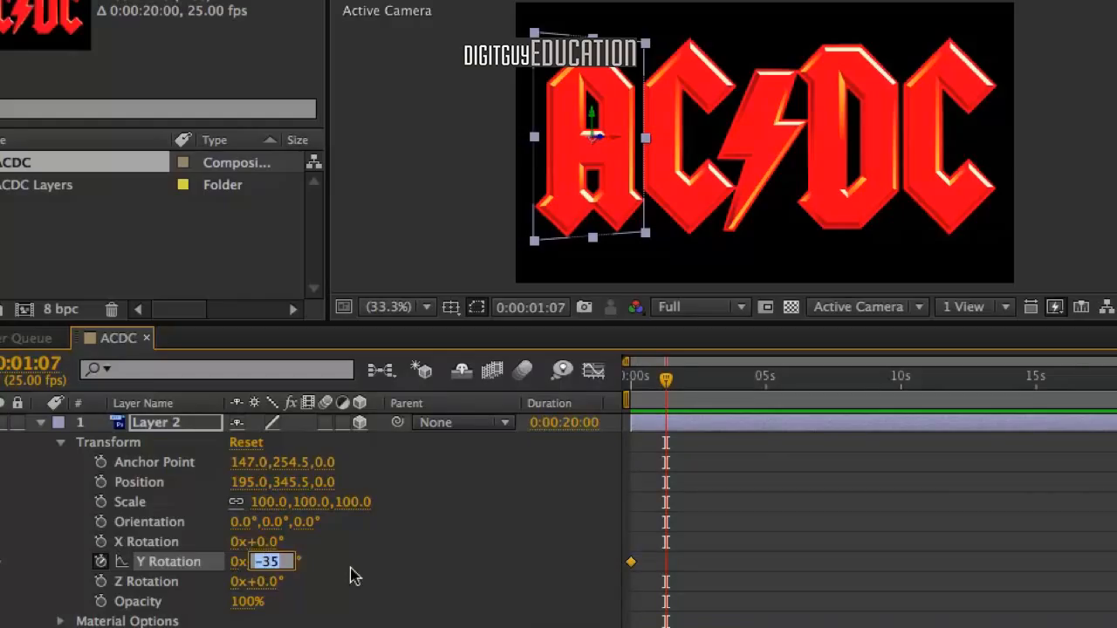
text(35)
key(Return)
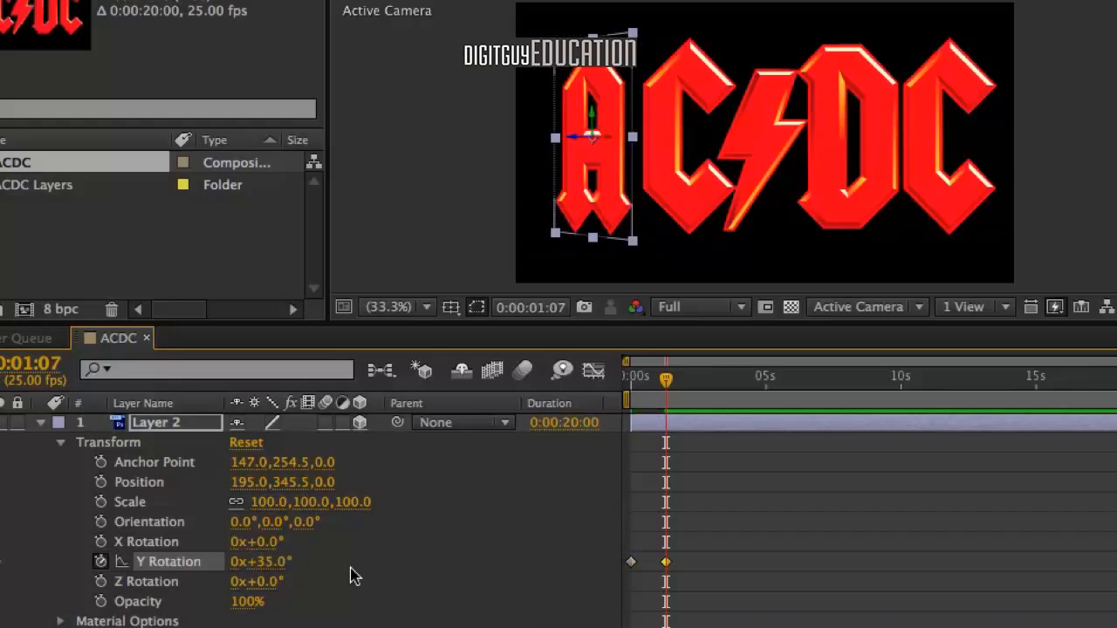
mouse_move(660, 381)
mouse_down()
mouse_move(623, 375)
mouse_move(663, 379)
mouse_move(609, 390)
mouse_move(670, 384)
mouse_move(598, 390)
mouse_move(672, 384)
mouse_move(616, 391)
mouse_move(647, 395)
mouse_up()
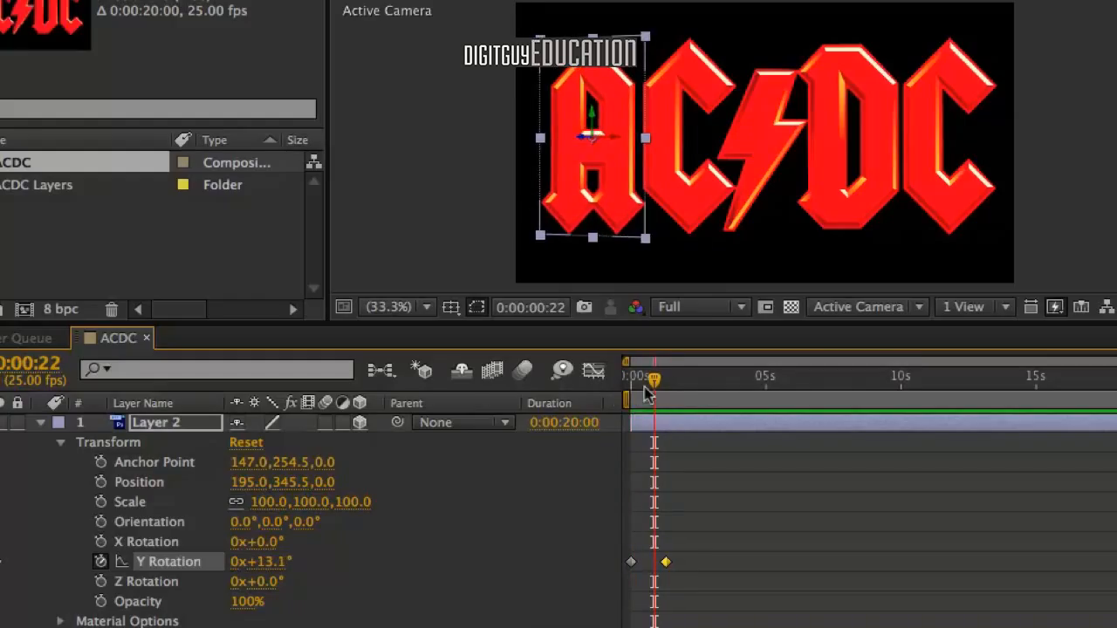
Copy Layer 2's two Y Rotation keyframes and paste them at about 2.7 seconds and at 0:00:05:09
drag(678, 572, 641, 547)
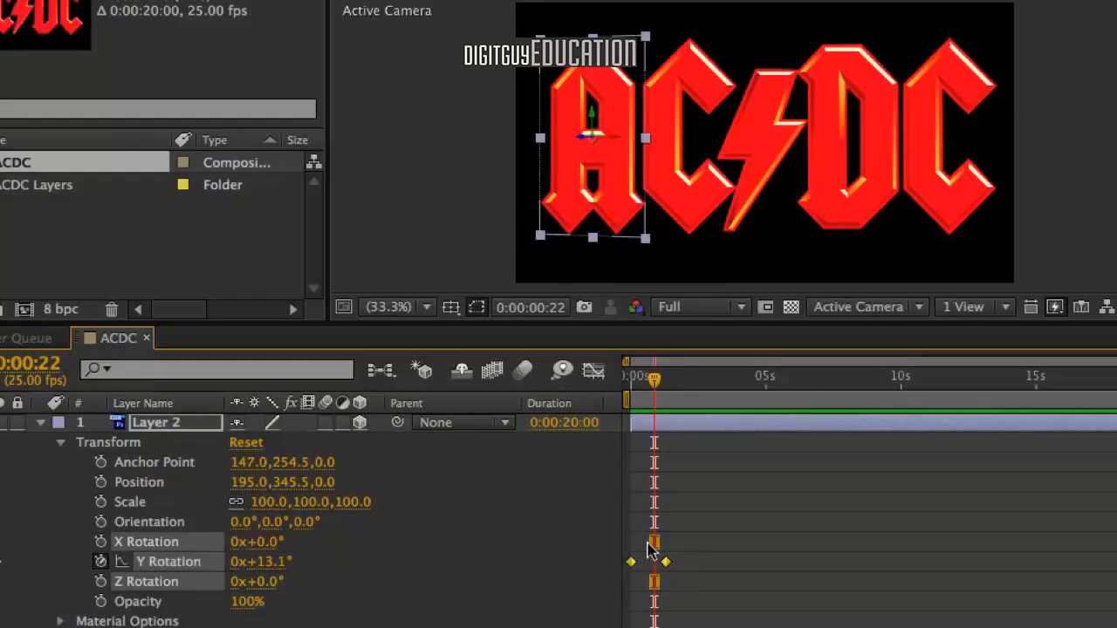
drag(655, 381, 775, 398)
key(ctrl+v)
key(ctrl+v)
Copy the six Y Rotation keyframes, paste them at about 8 seconds and at 0:00:16:05, and preview the animation
drag(829, 590, 623, 543)
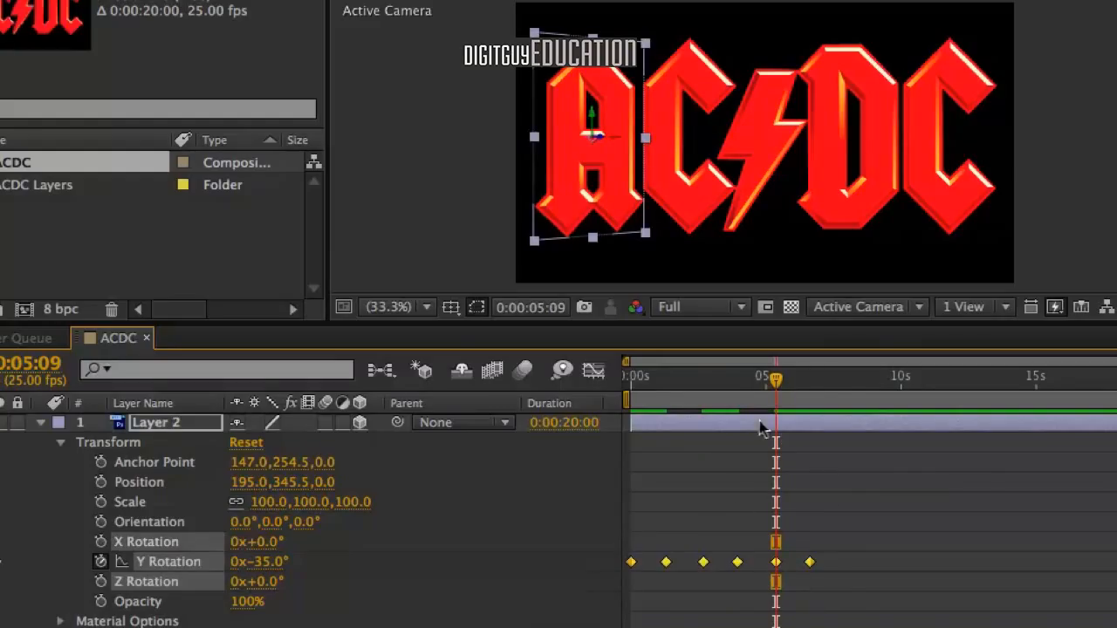
drag(774, 377, 1067, 419)
key(ctrl+v)
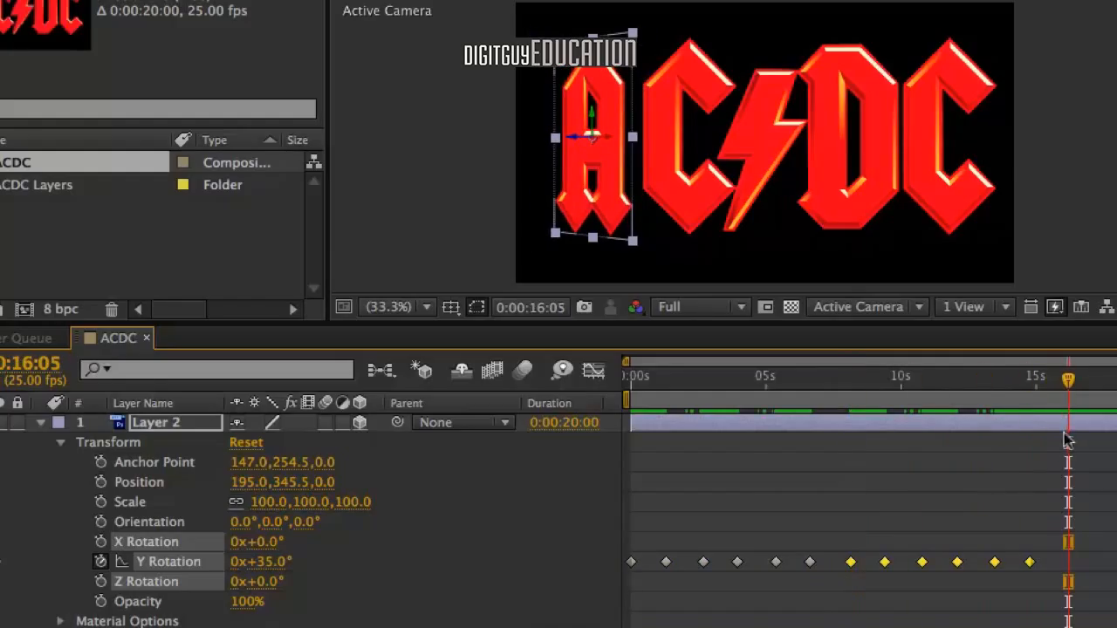
key(ctrl+v)
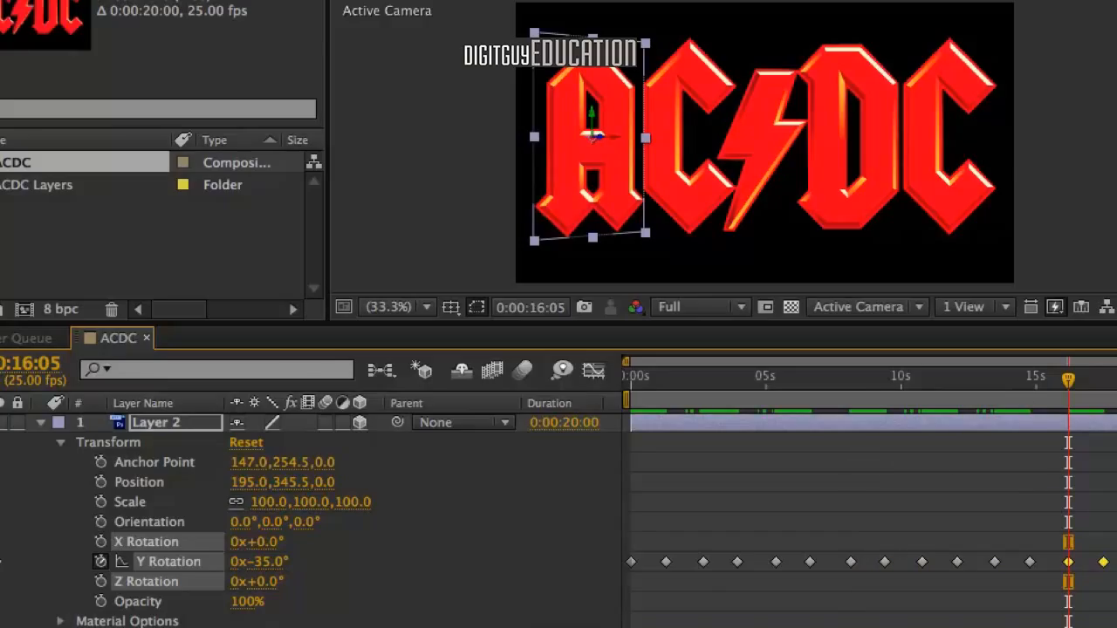
key(KP_0)
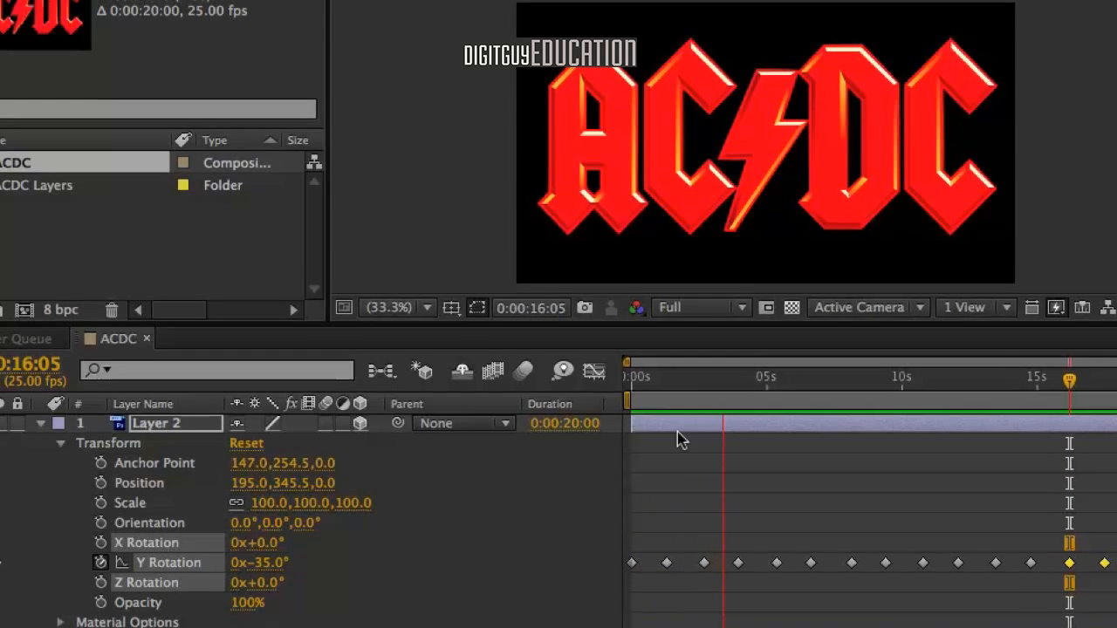
key(space)
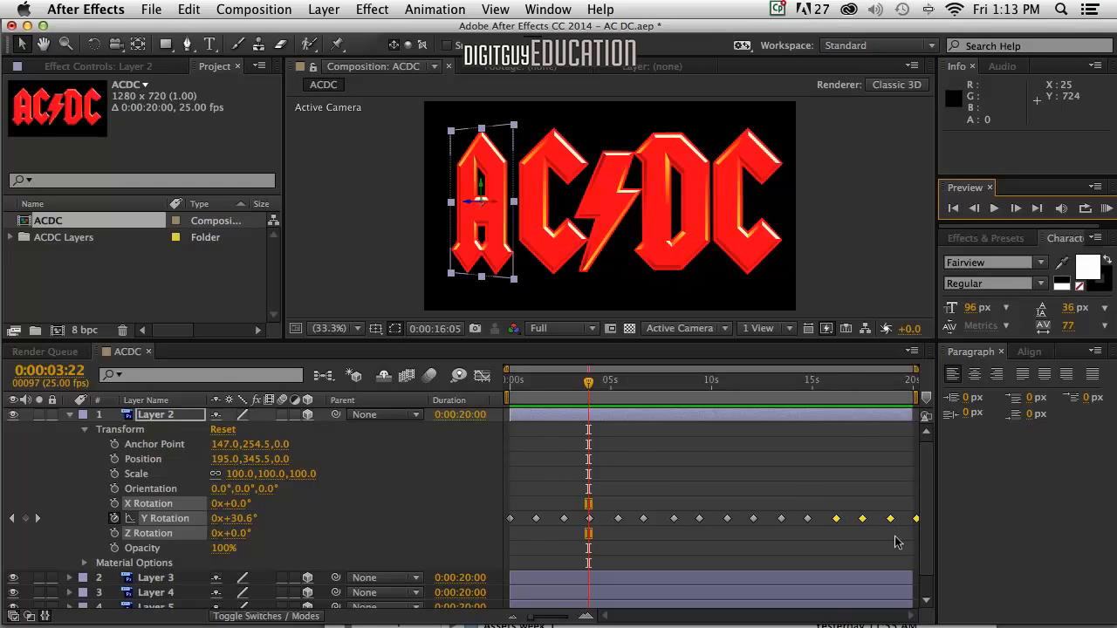
Copy the first 15 Y Rotation keyframes of Layer 2, leaving out the one at the composition's end
click(897, 543)
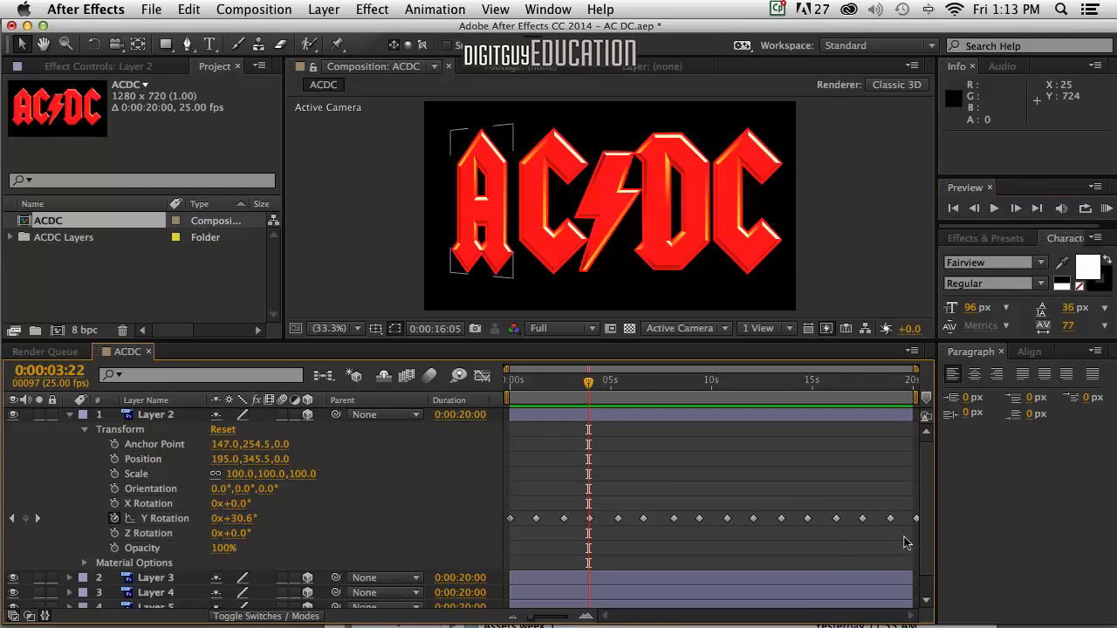
drag(906, 539, 506, 481)
key(cmd+c)
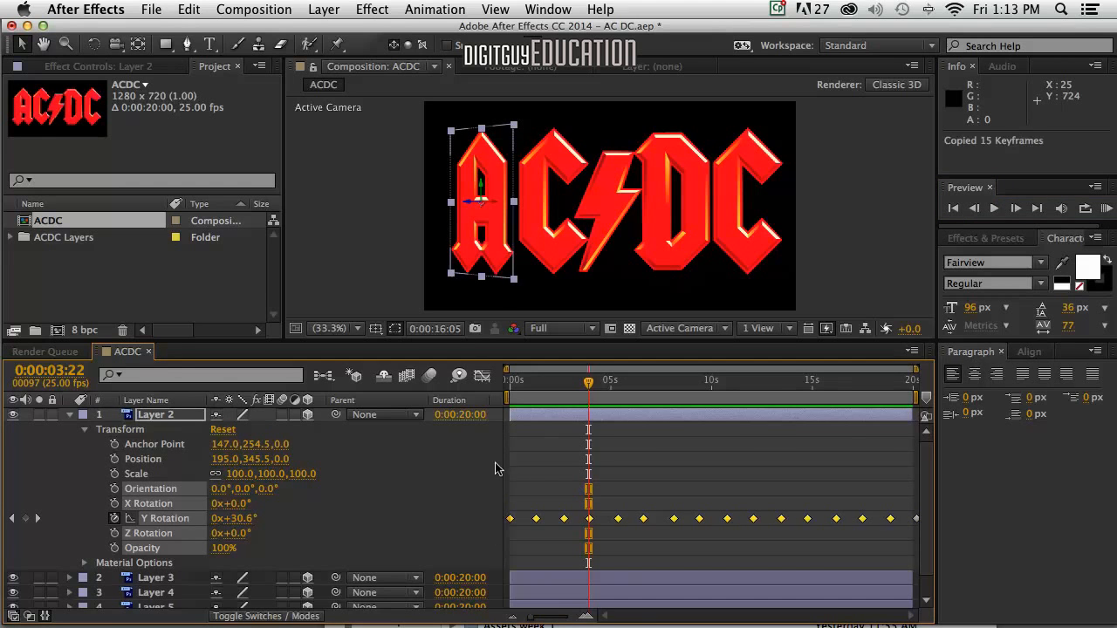
Collapse Layer 2 and paste the copied rotation keyframes onto Layer 3 starting at 0:00:00:17
click(69, 414)
drag(590, 385, 504, 382)
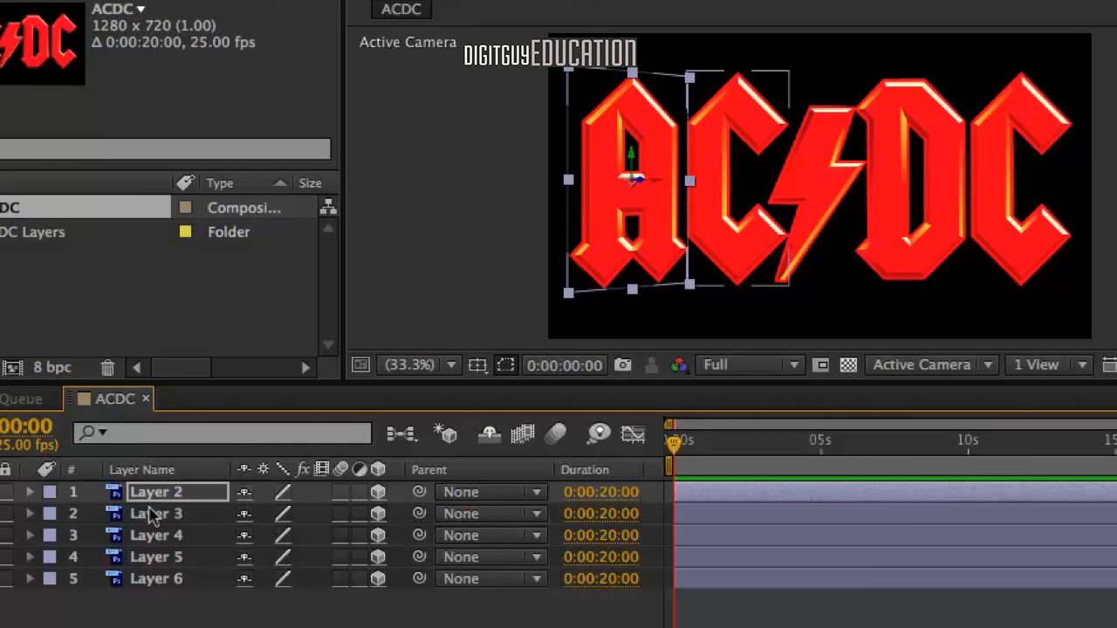
click(153, 514)
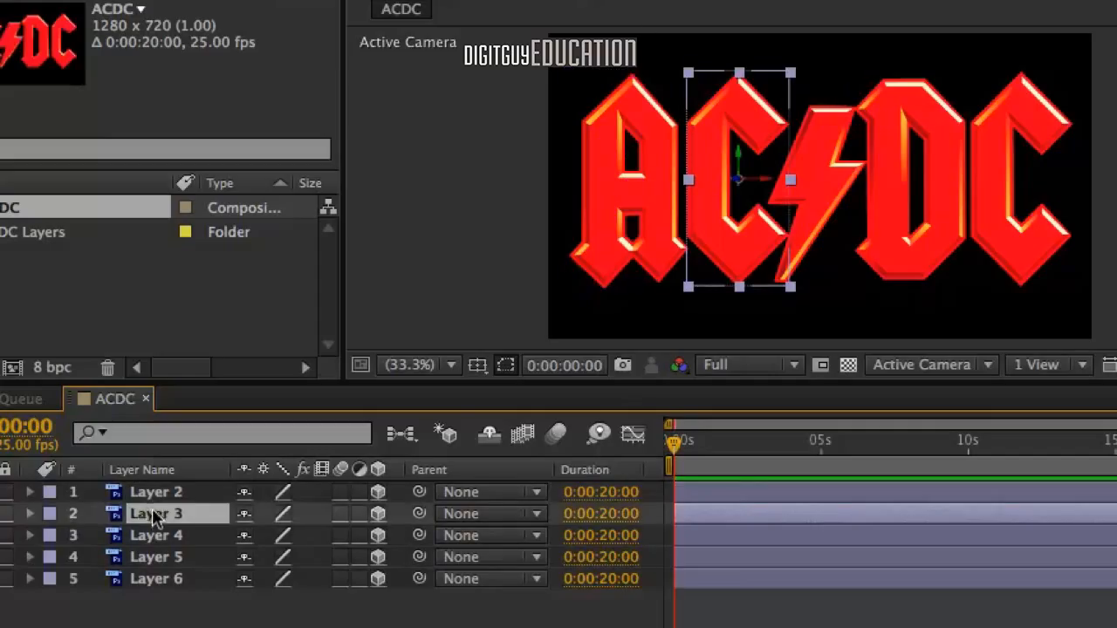
drag(674, 443, 693, 443)
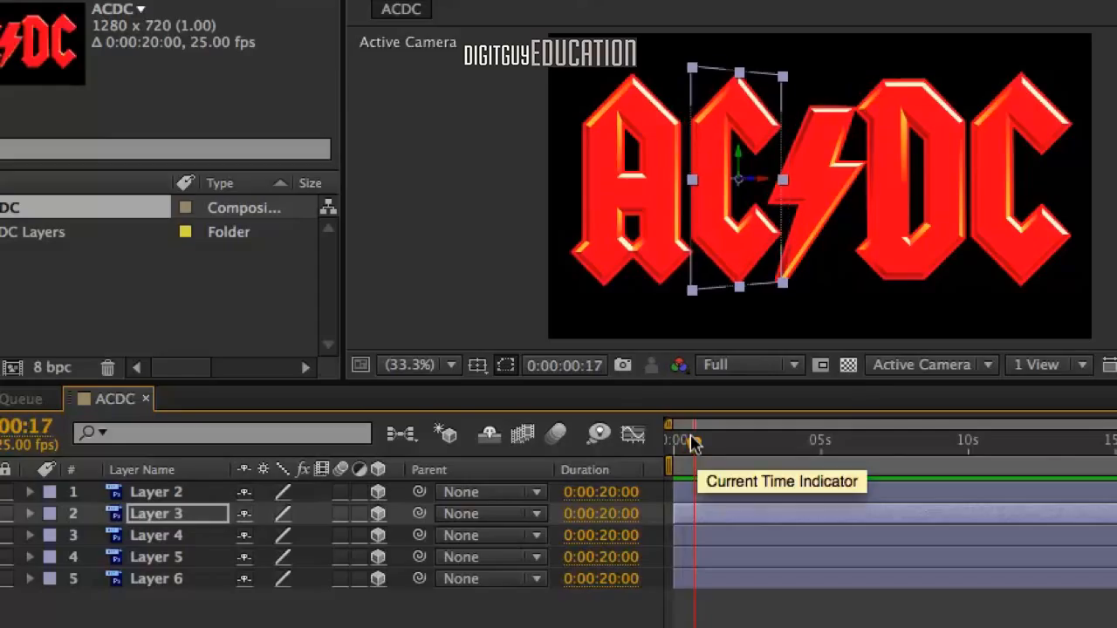
Paste the rotation keyframes onto Layer 4 starting at 0:00:01:15 and onto Layer 5 starting at 0:00:02:07
click(164, 538)
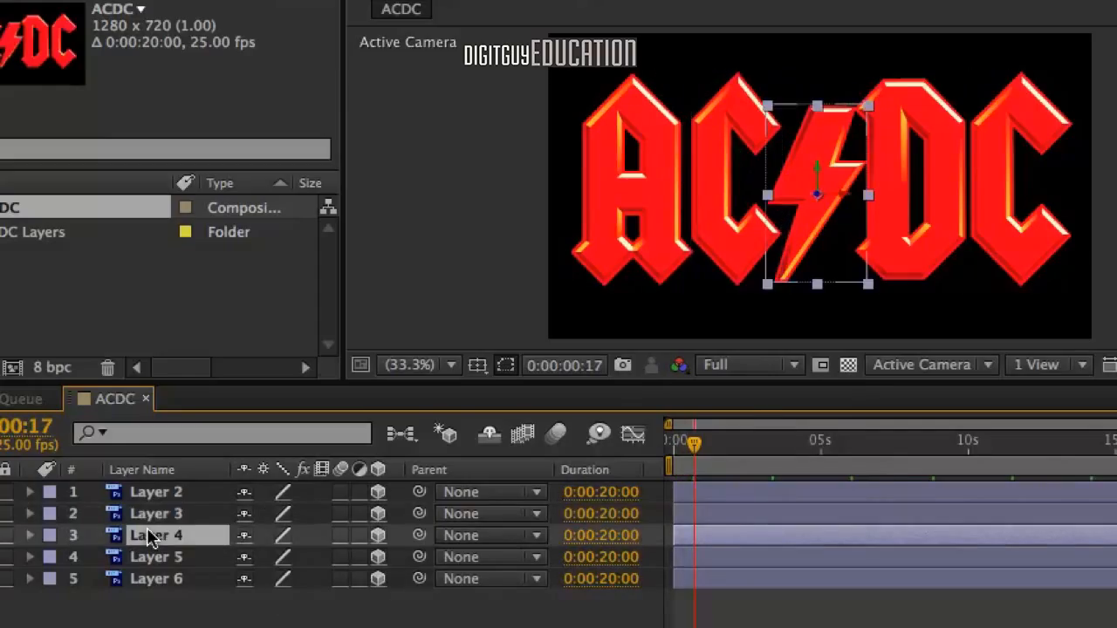
drag(696, 444, 720, 441)
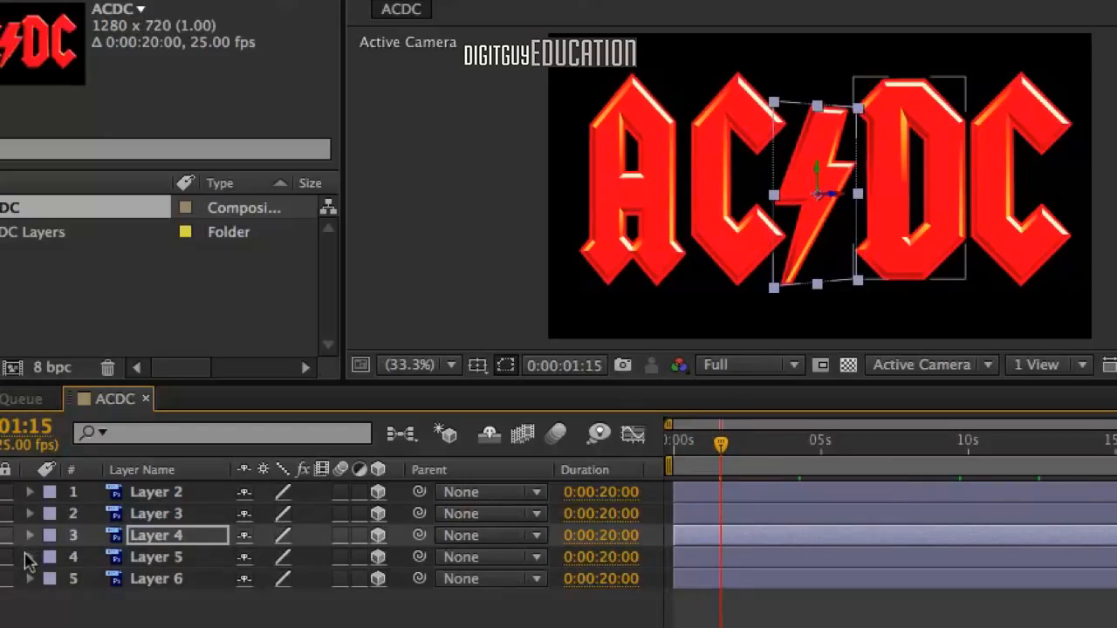
click(30, 557)
click(28, 556)
click(131, 559)
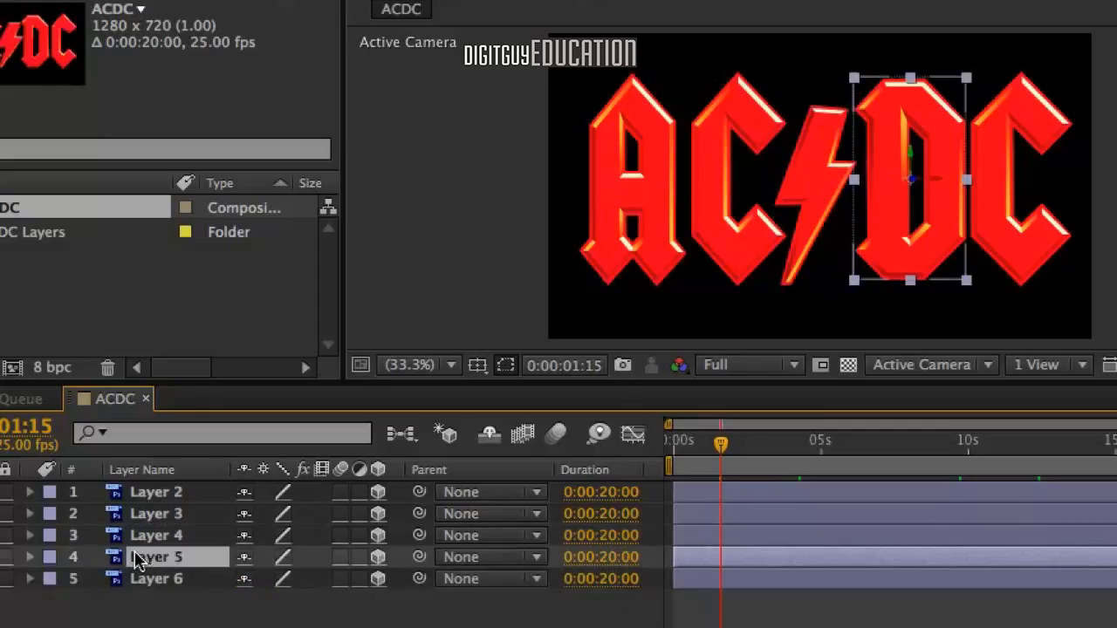
drag(721, 443, 740, 447)
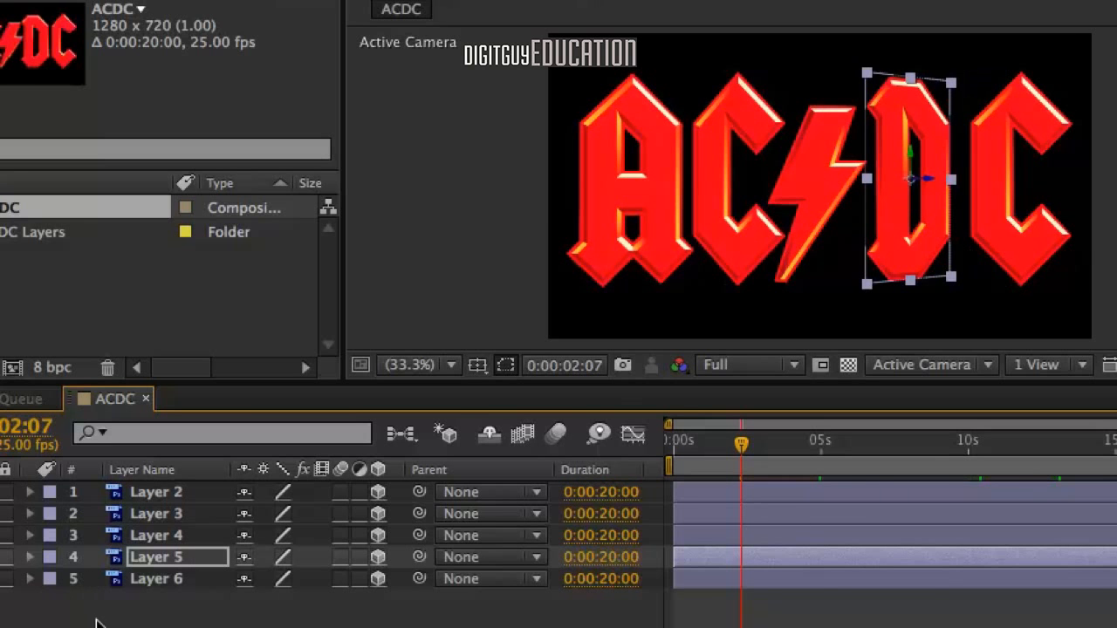
Paste the rotation keyframes onto Layer 6 starting at 0:00:03:00 and preview the whole animation from the beginning
click(162, 581)
drag(741, 447, 762, 445)
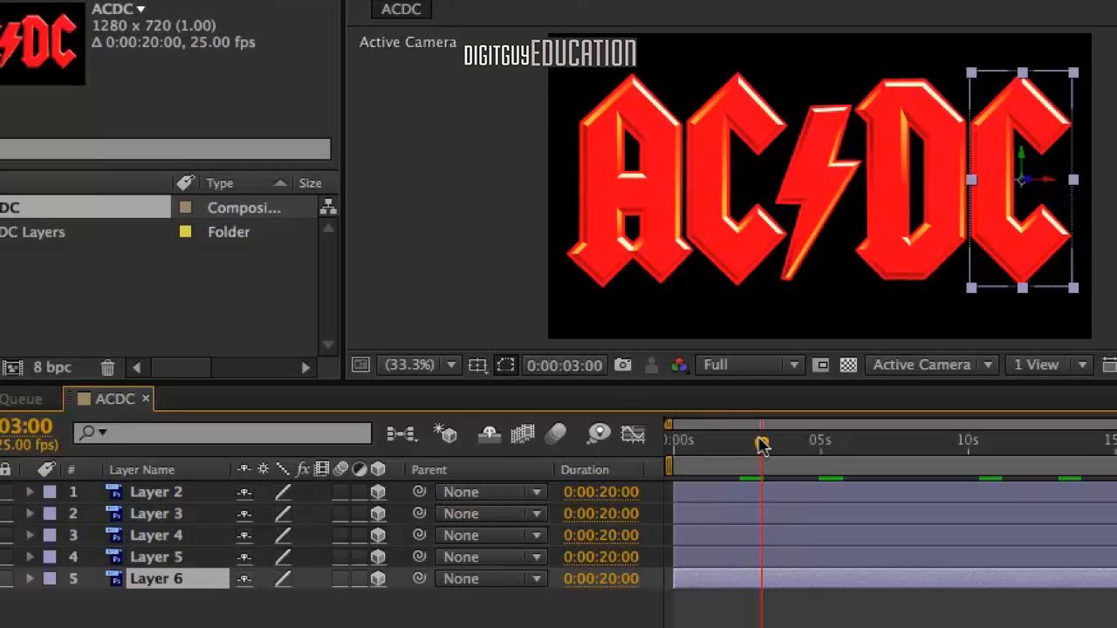
key(super+v)
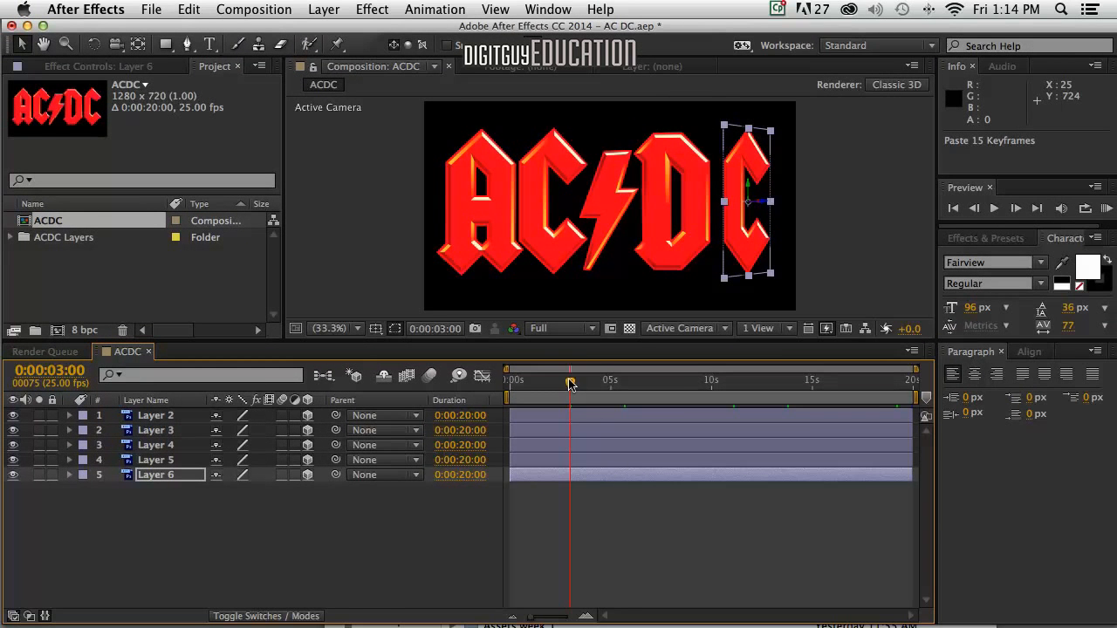
drag(569, 384, 487, 379)
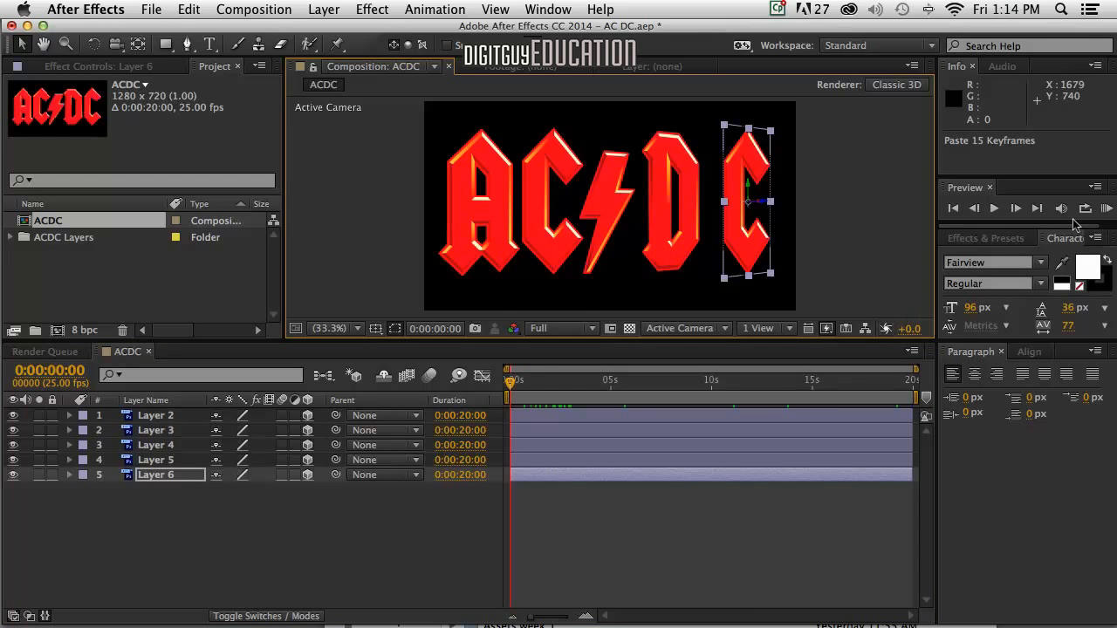
click(1106, 209)
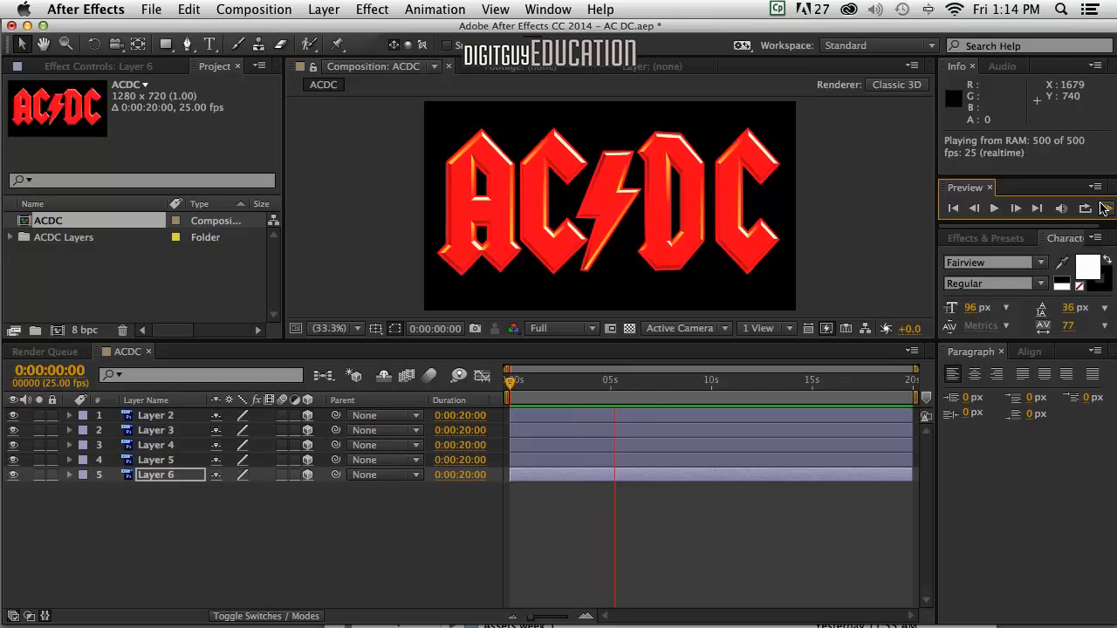
key(space)
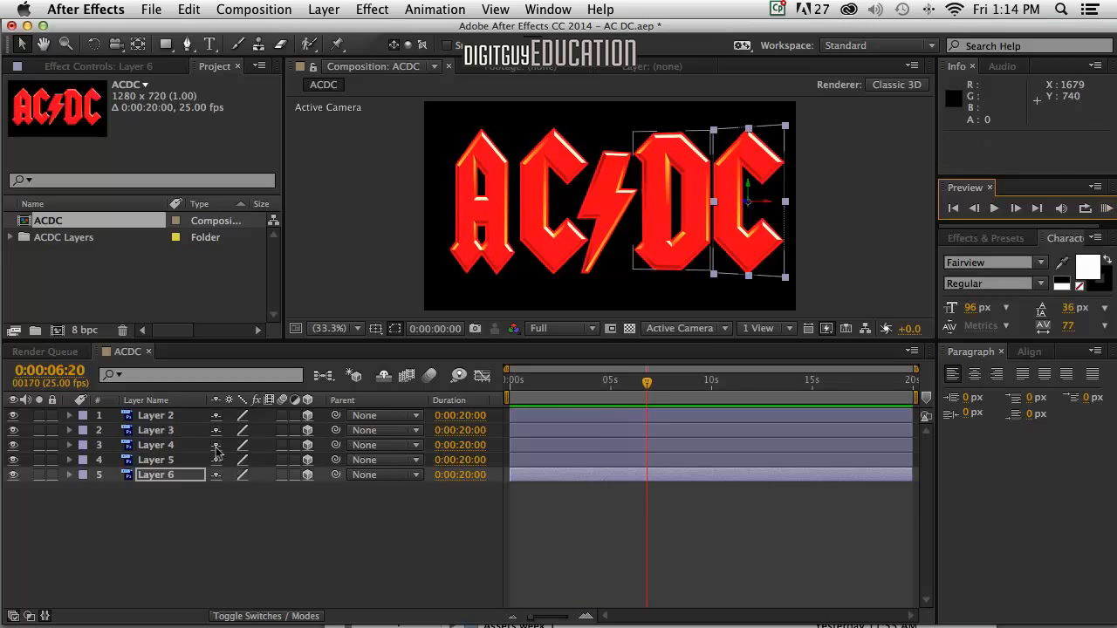
Inspect the Y Rotation keyframes in Layer 5's Transform properties and collapse the layer again
click(66, 459)
click(68, 460)
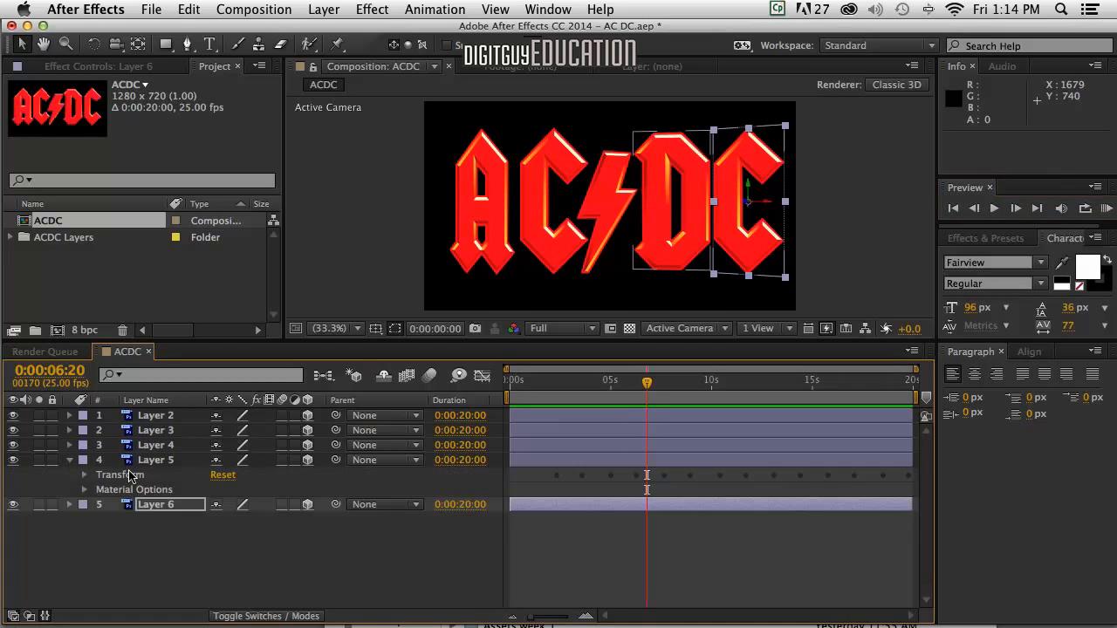
click(83, 476)
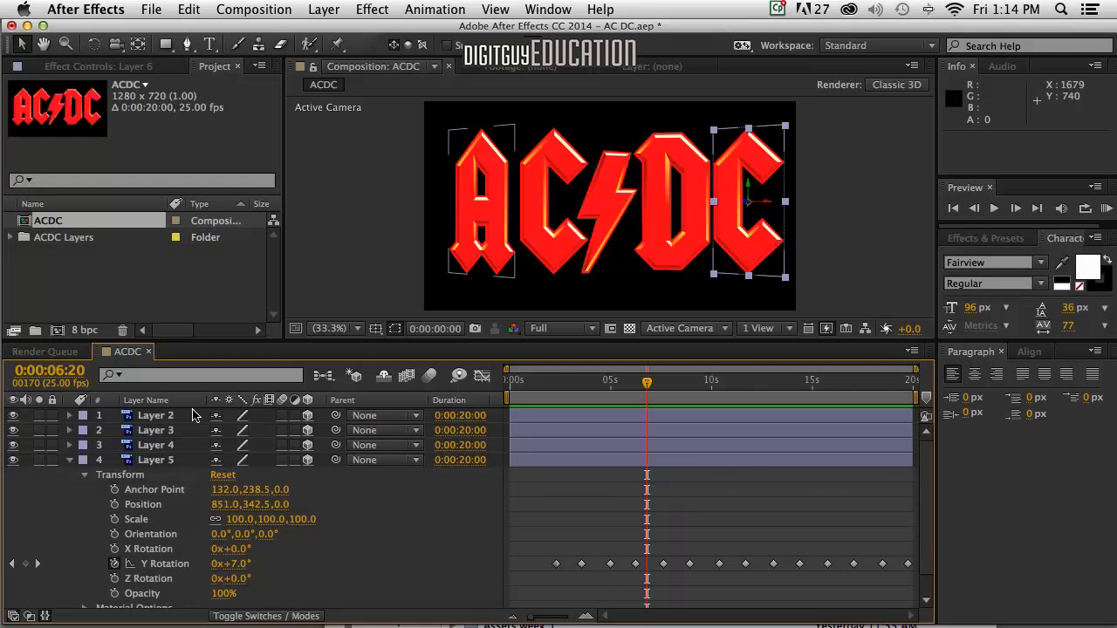
click(68, 460)
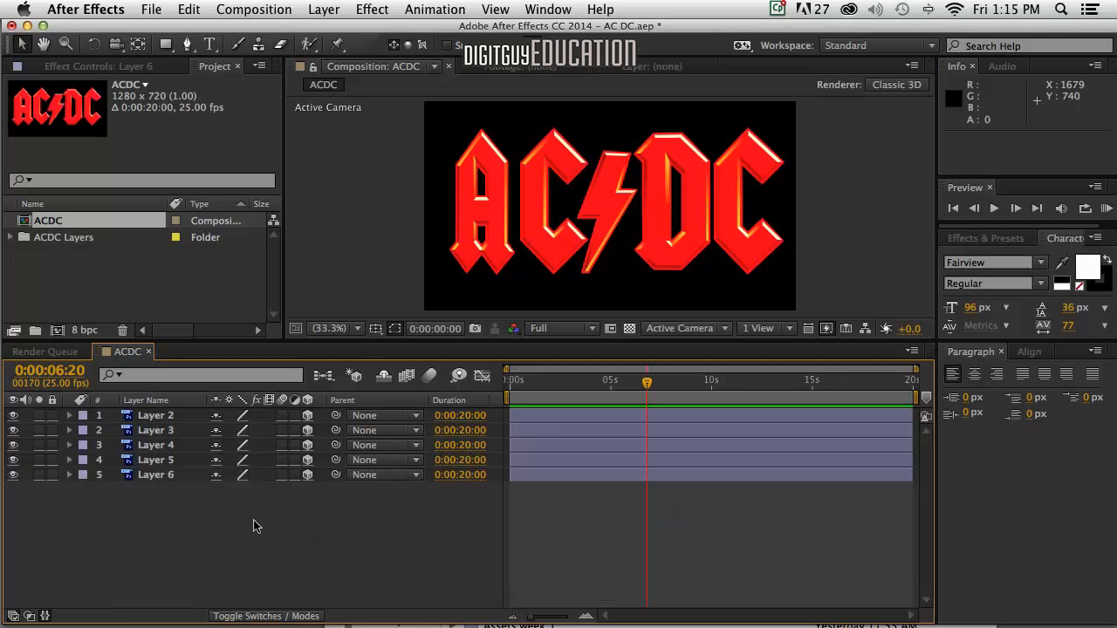
Create a new 1280 x 720 px solid layer in the dark cyan colour 1F6463
right_click(325, 536)
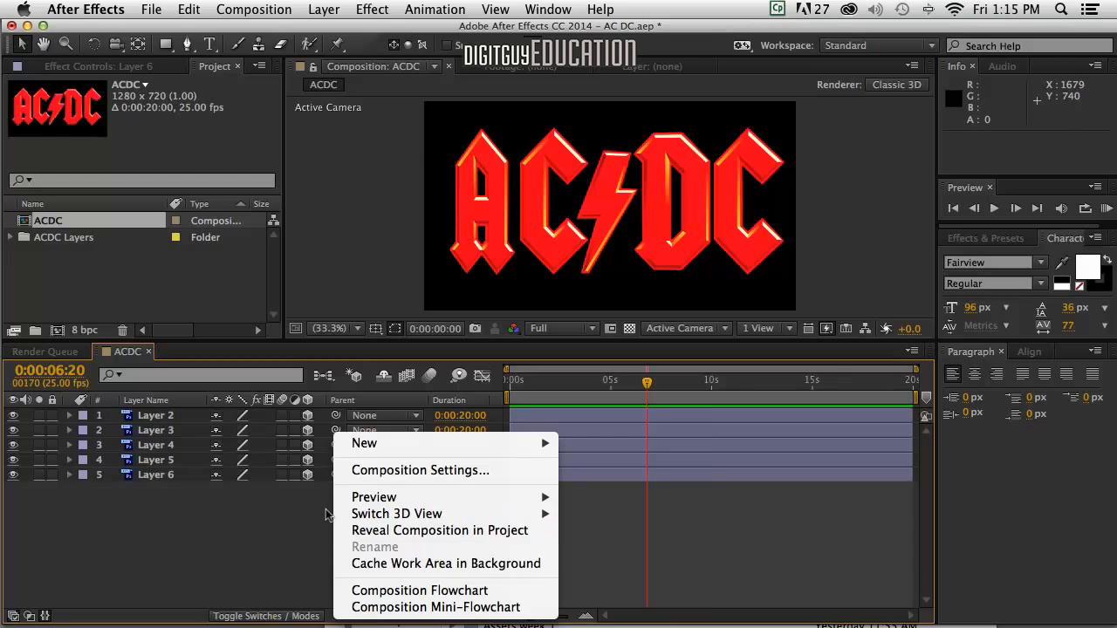
mouse_move(377, 445)
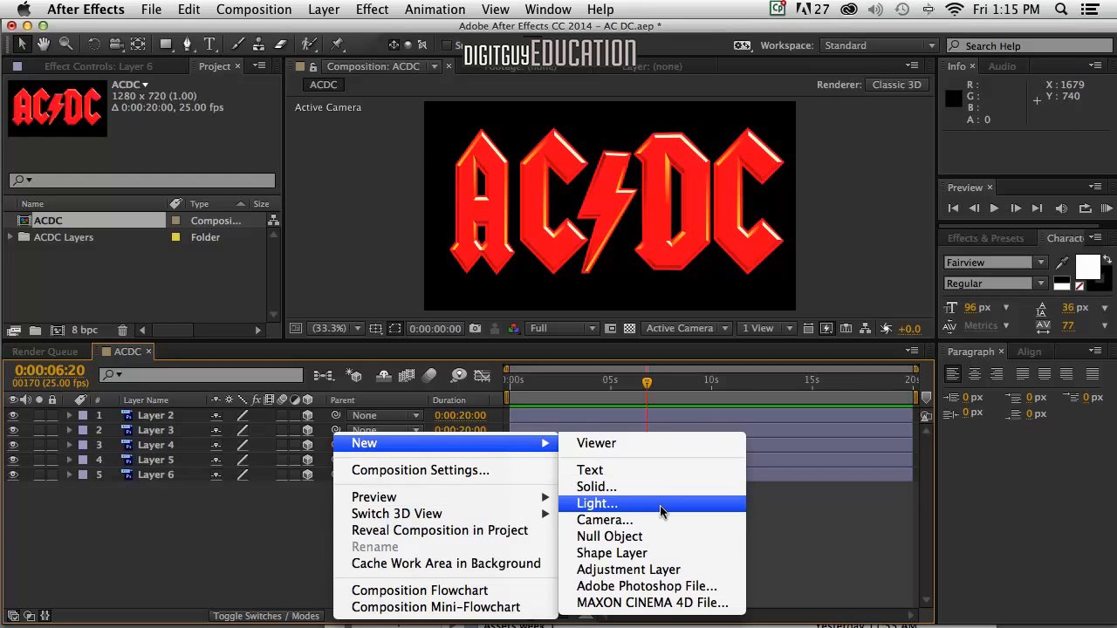
click(661, 487)
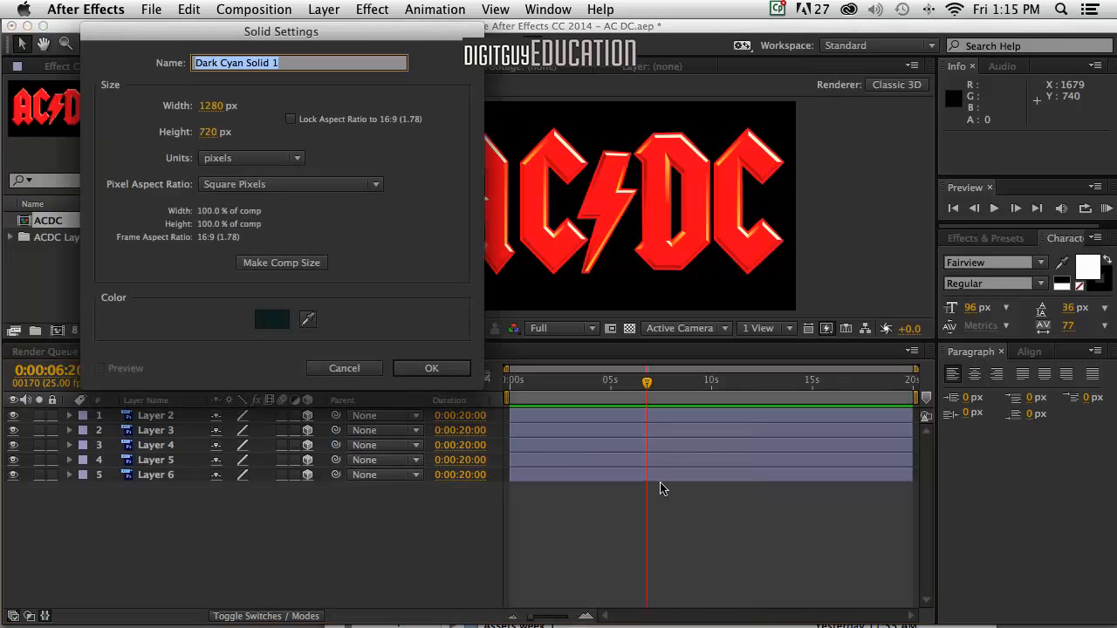
click(270, 320)
drag(165, 190, 165, 211)
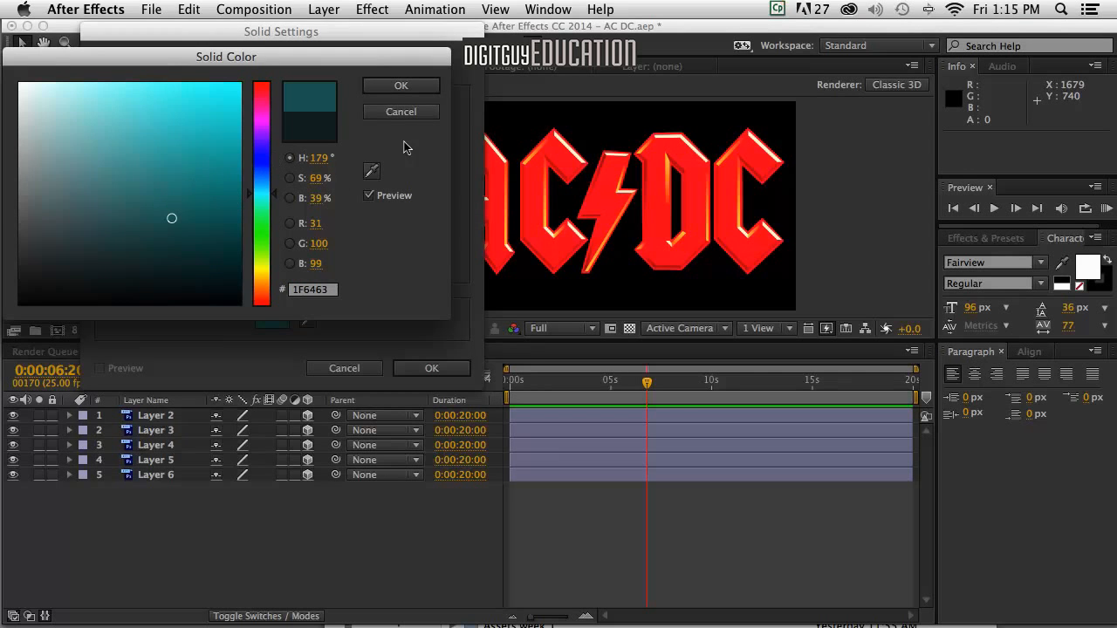
click(384, 85)
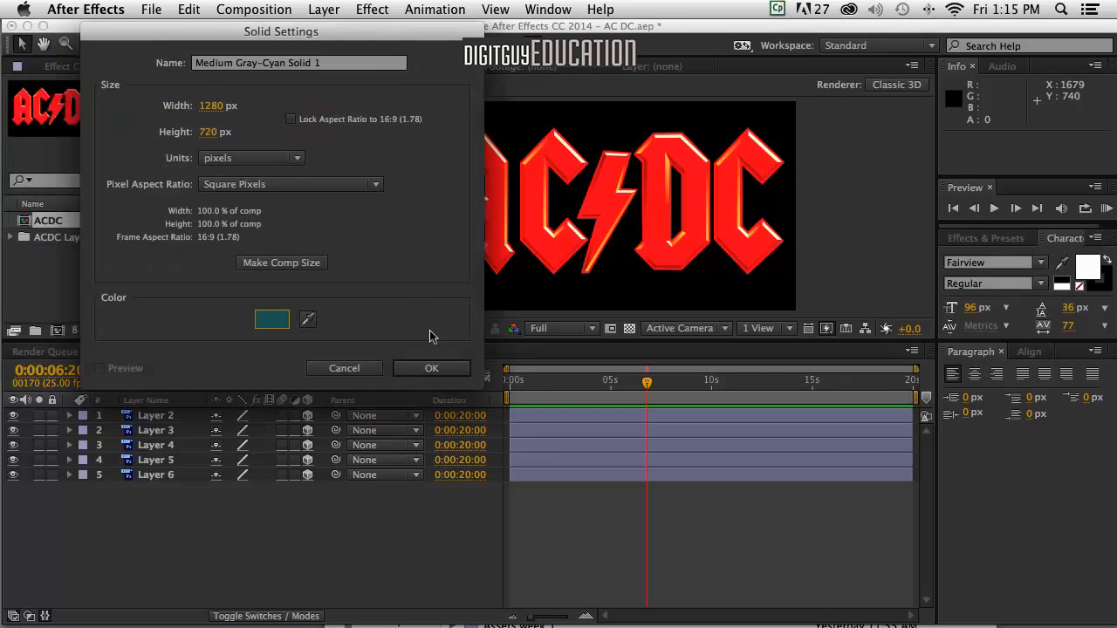
click(432, 369)
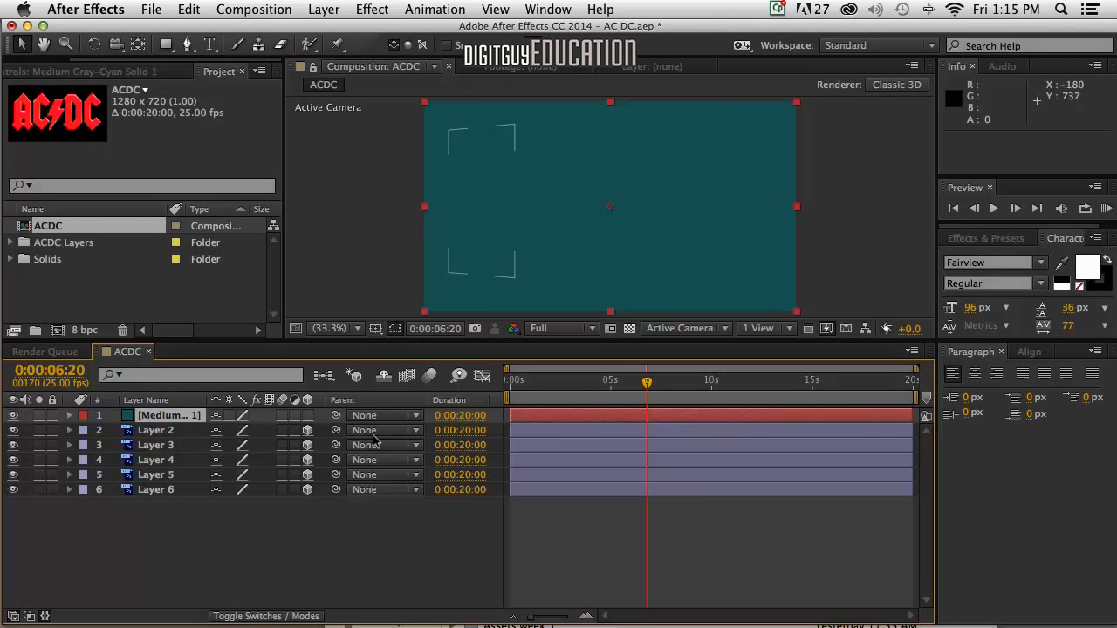
Make the new solid a 3D layer and preview how the rotating letters intersect it
click(307, 415)
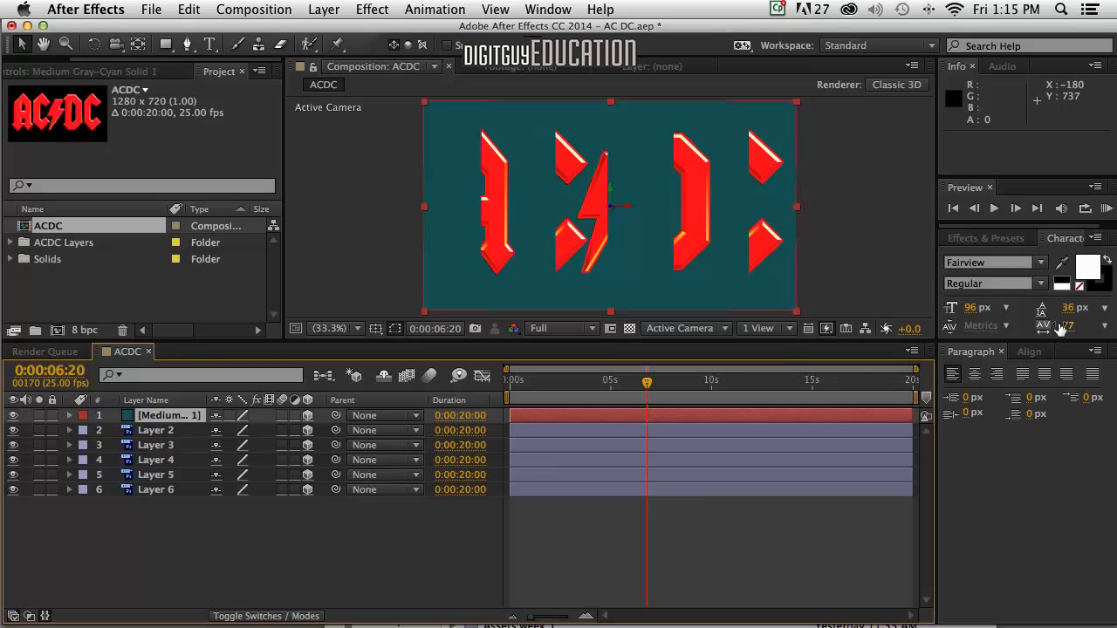
click(1106, 207)
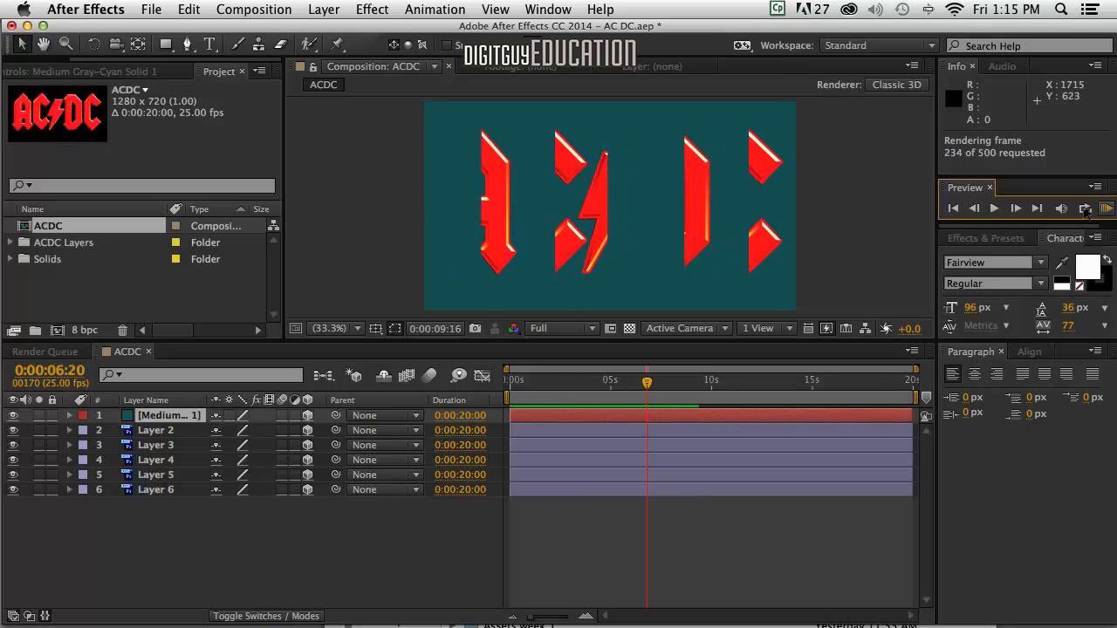
key(space)
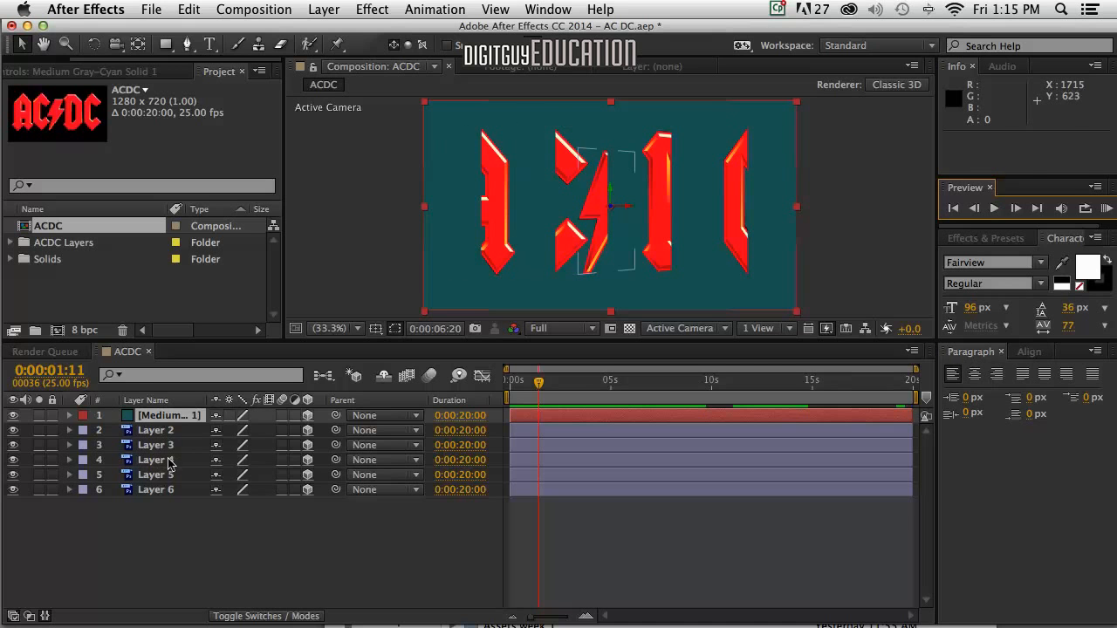
Move the solid beneath Layer 6 in the layer stack and show the composition in two views at 0:00:00:00
drag(129, 415, 129, 510)
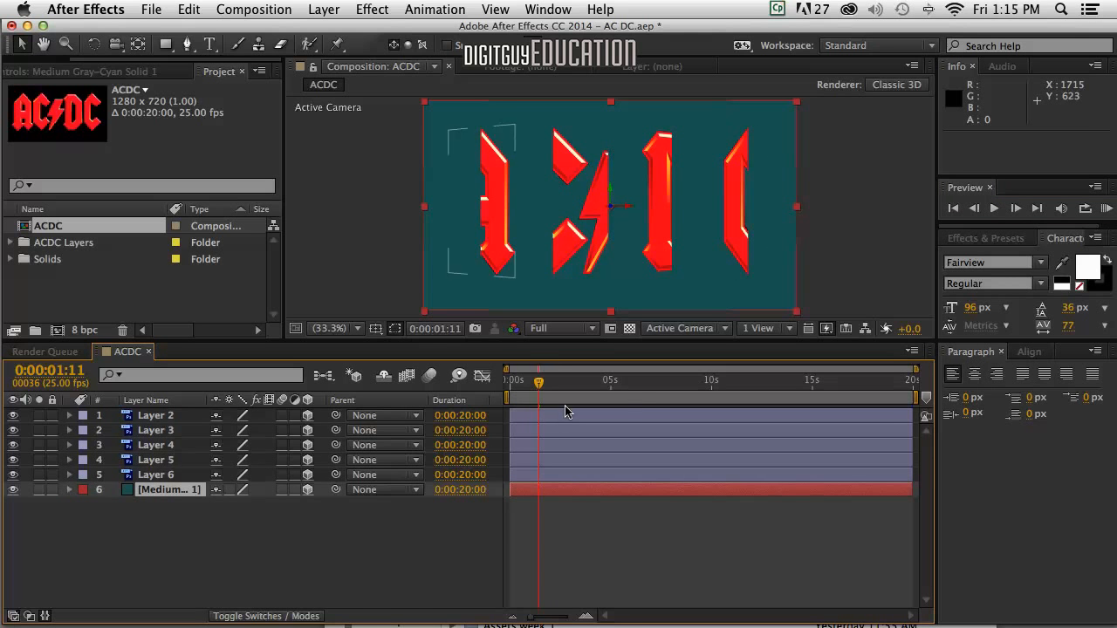
drag(537, 383, 509, 384)
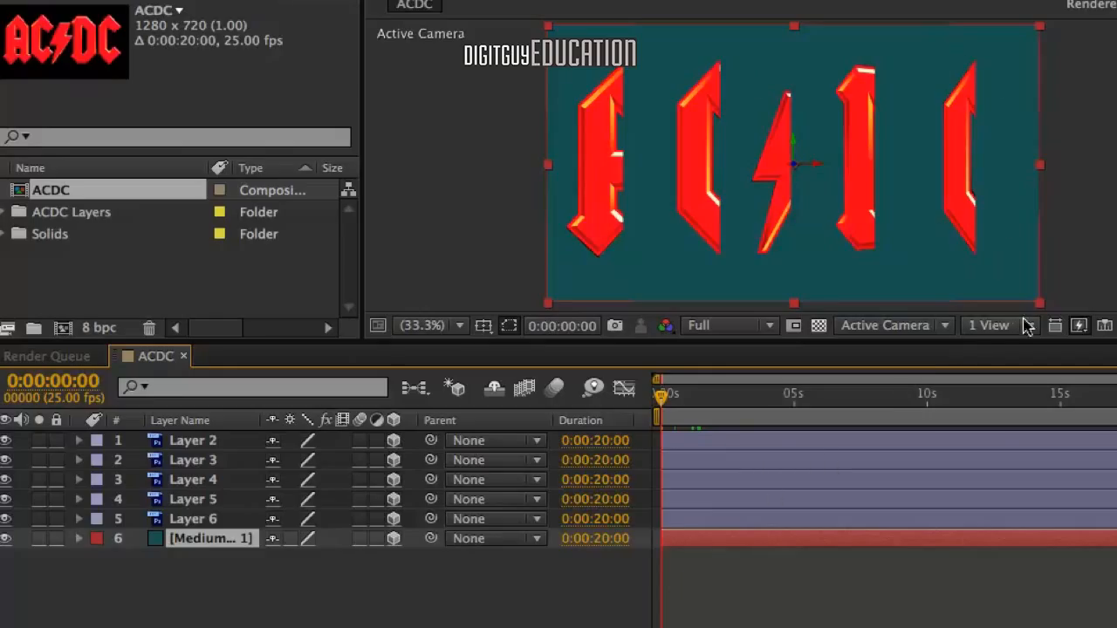
click(1026, 324)
click(1019, 375)
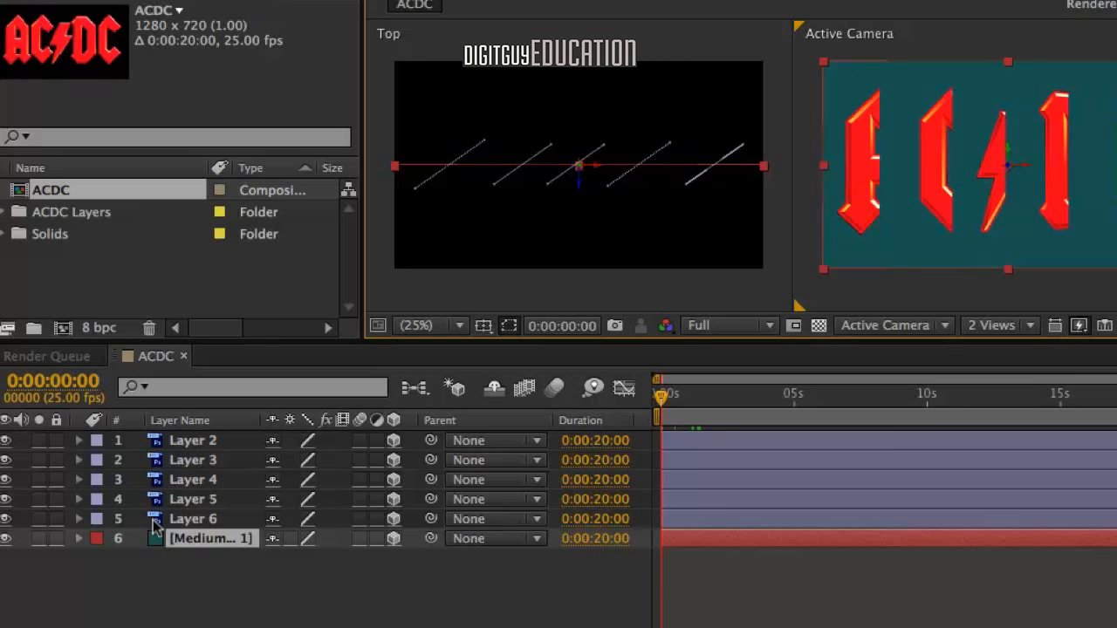
Set the solid's Anchor Point Z value to -401 and its Scale to 133% so it fills the frame behind the letters
click(76, 539)
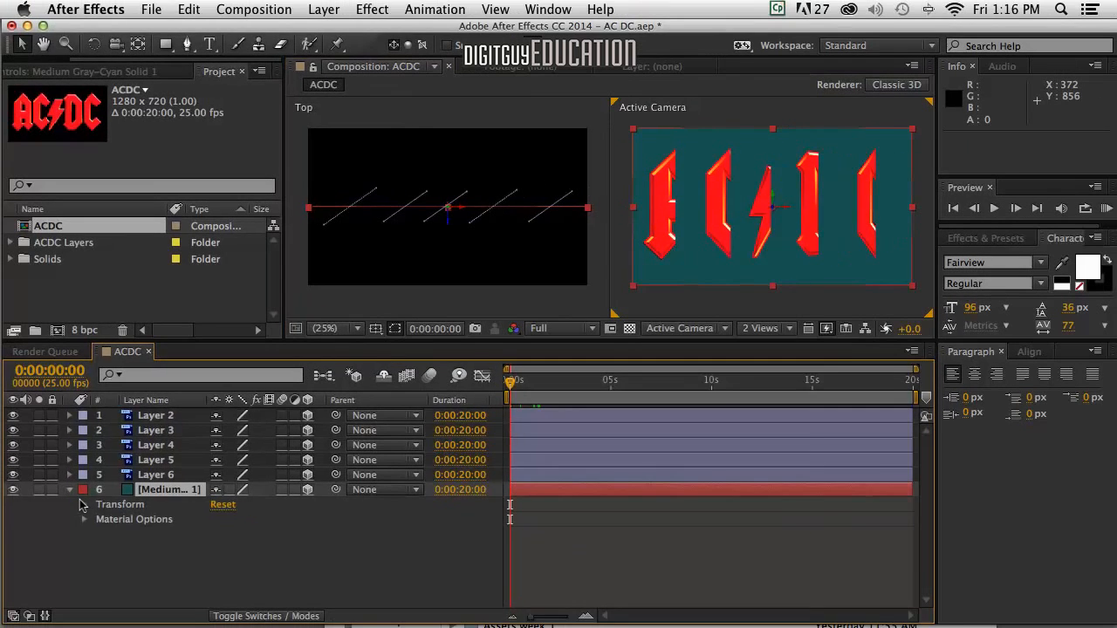
click(83, 504)
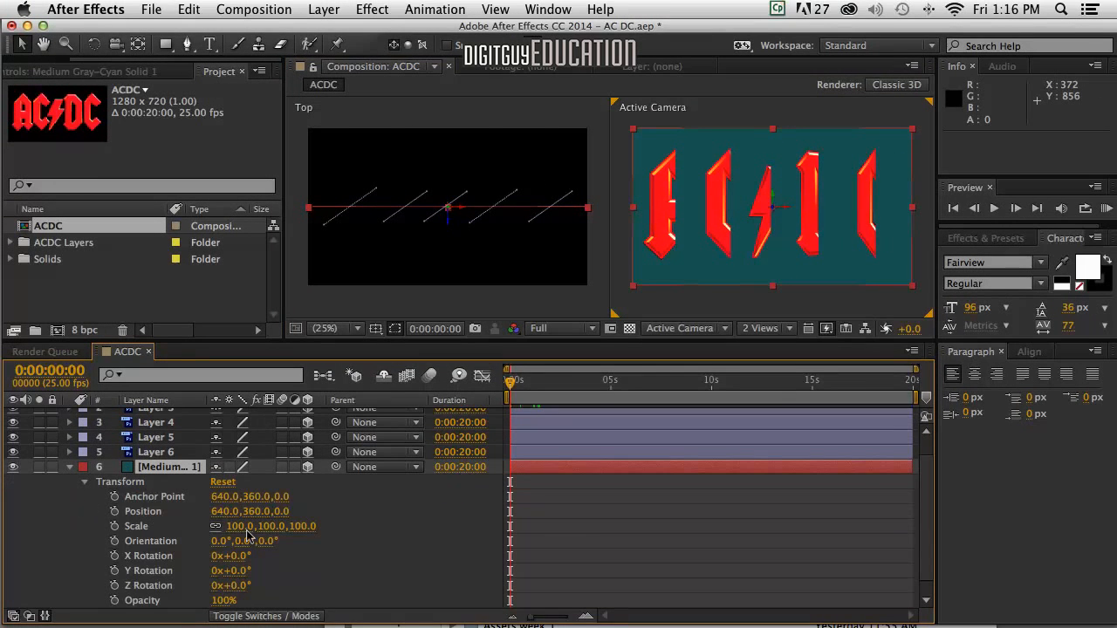
drag(275, 500, 64, 492)
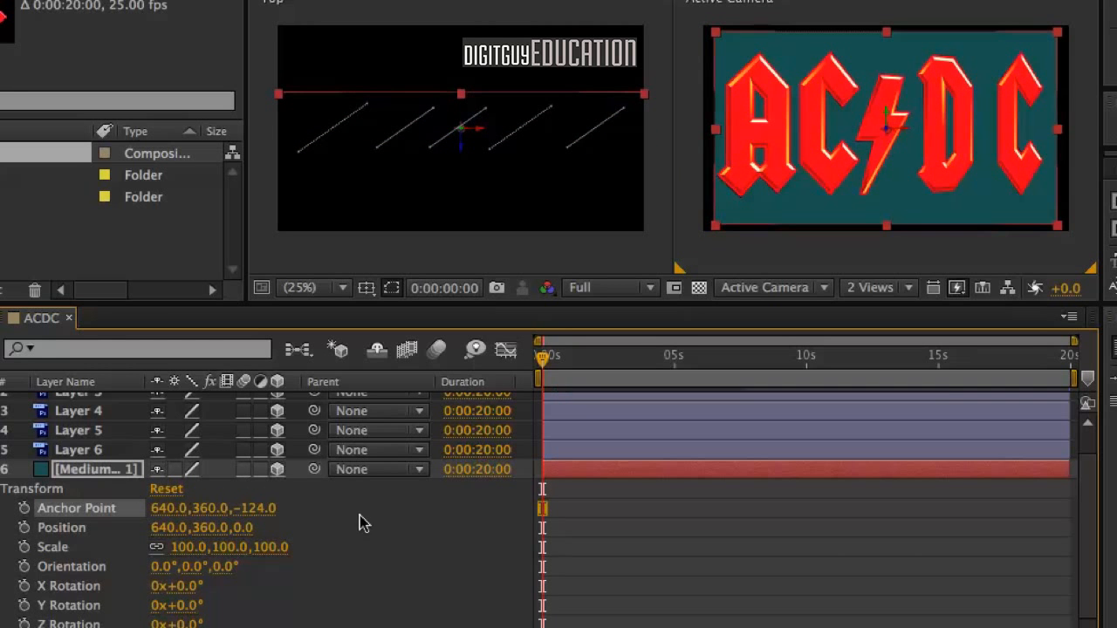
drag(251, 513, 70, 493)
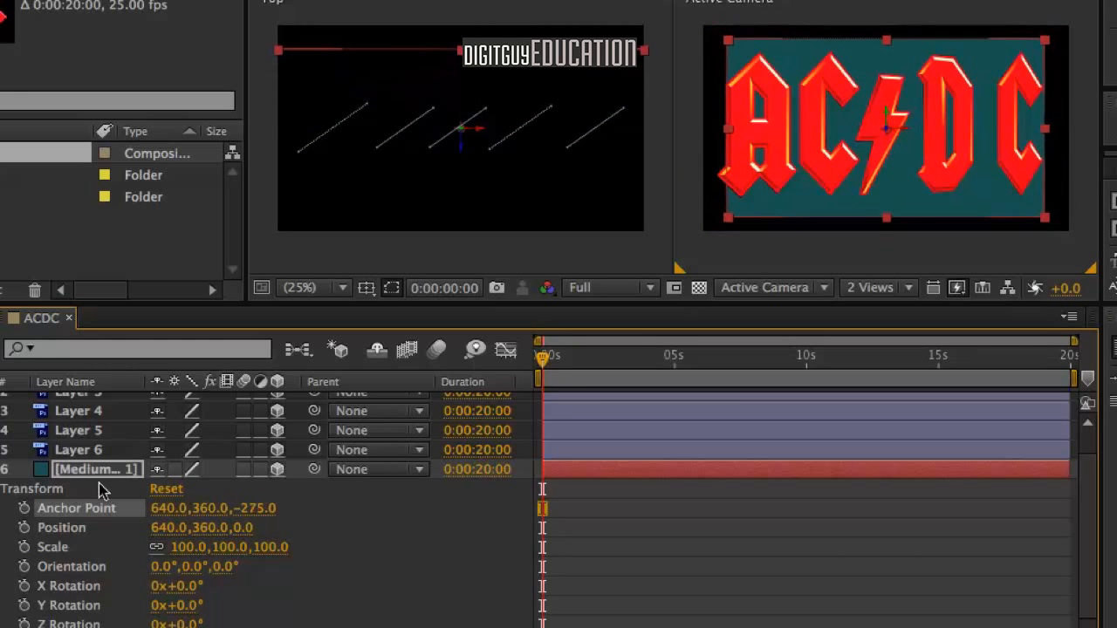
drag(252, 508, 111, 496)
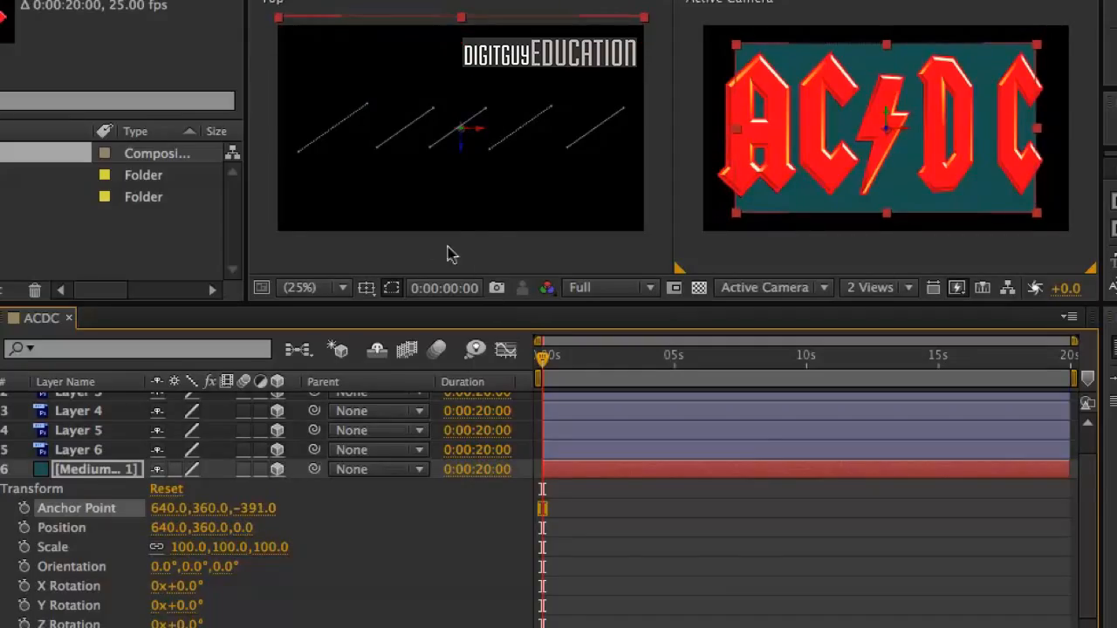
drag(253, 515, 231, 493)
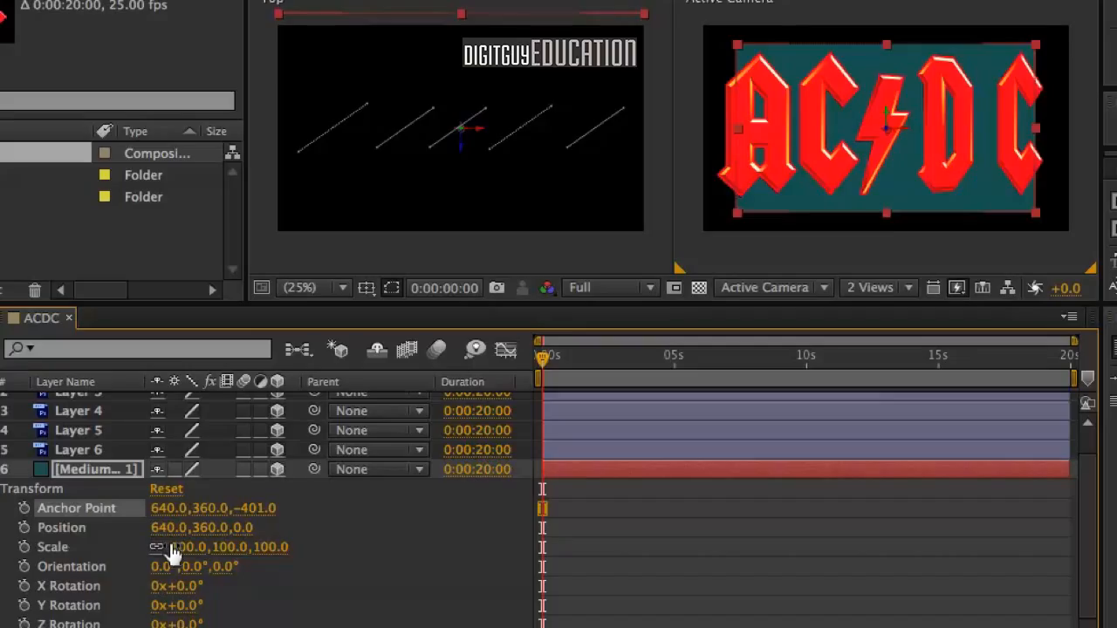
drag(179, 543, 216, 546)
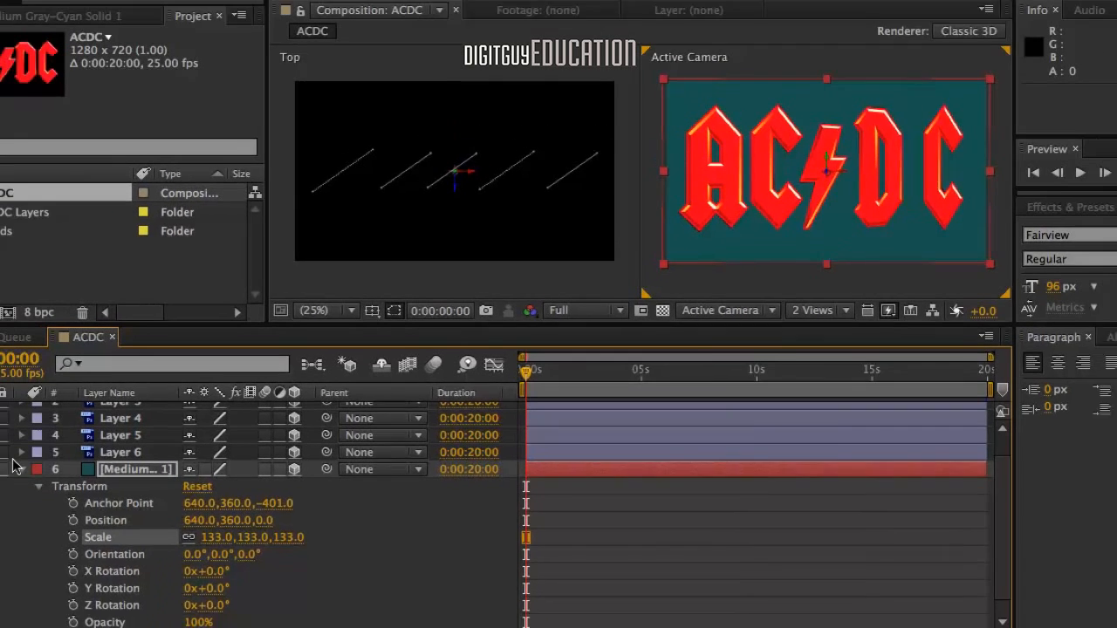
click(69, 467)
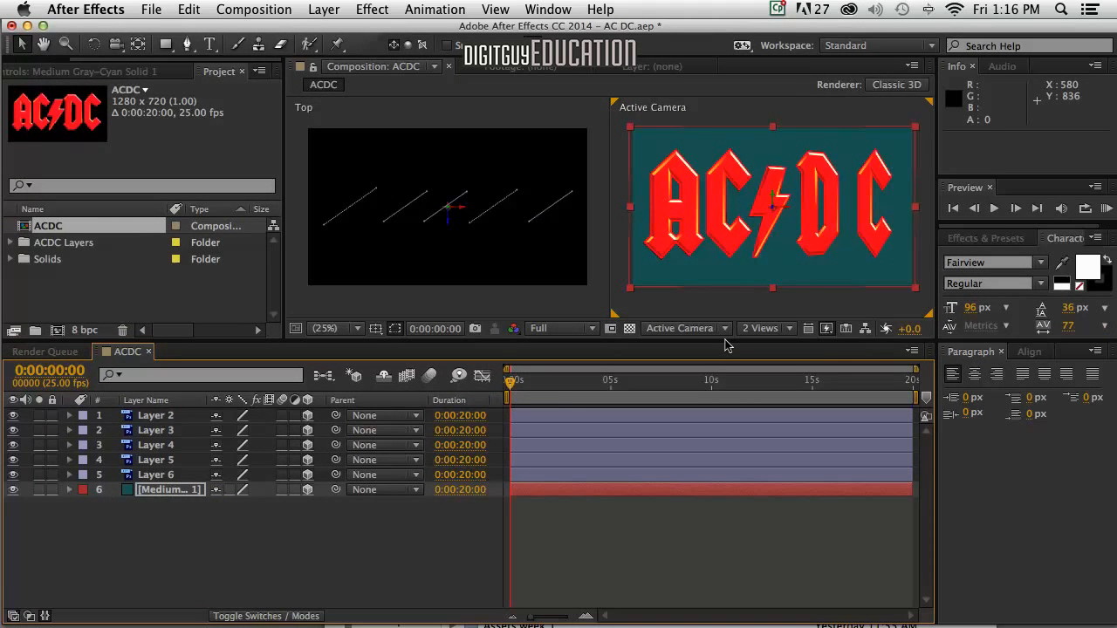
Search the effects for "mr" and apply CC Mr. Mercury to the solid layer
click(990, 238)
click(1005, 258)
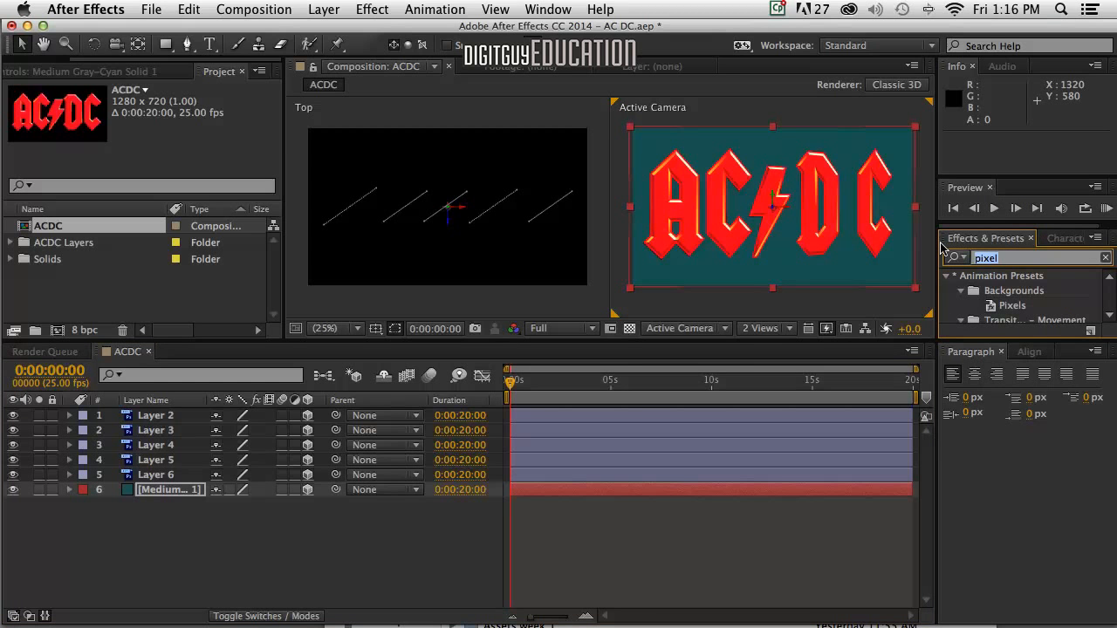
text(mr)
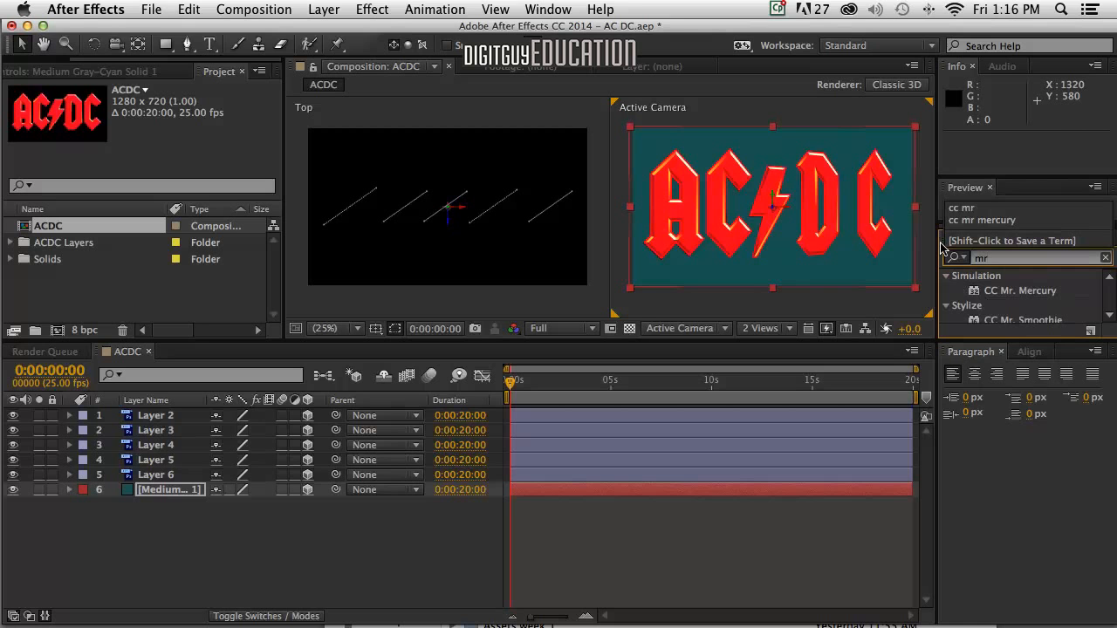
click(969, 292)
click(974, 291)
drag(974, 293, 894, 272)
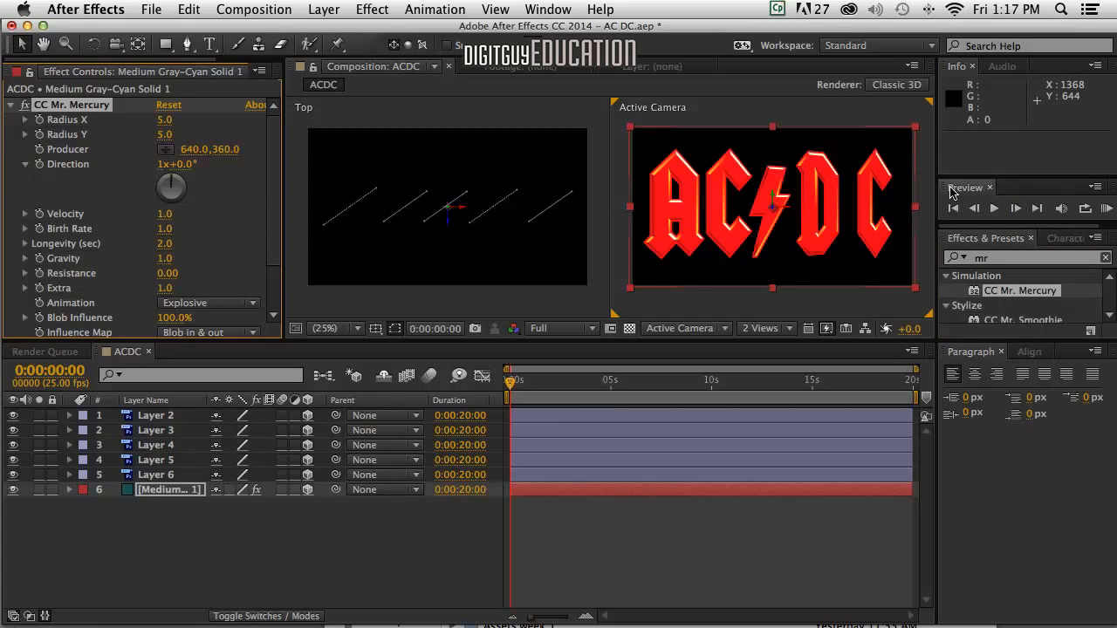
Preview the CC Mr. Mercury effect from the beginning of the composition
click(953, 206)
click(1106, 210)
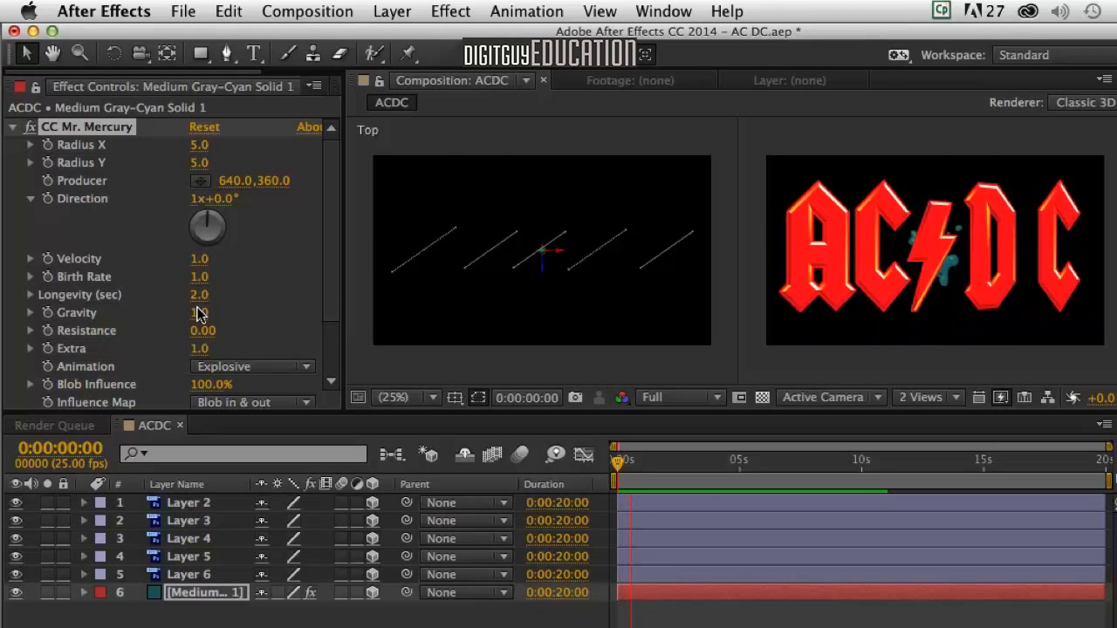
key(space)
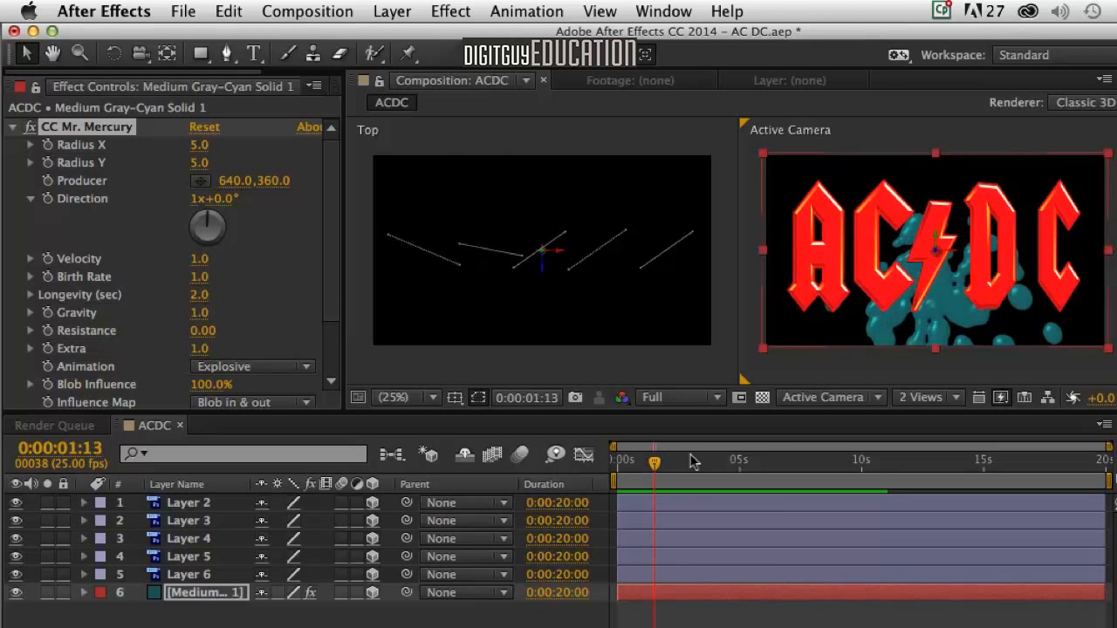
Set the CC Mr. Mercury Gravity to 0.2 at 0:00:05:17 and preview the blobs from there
drag(655, 463, 756, 457)
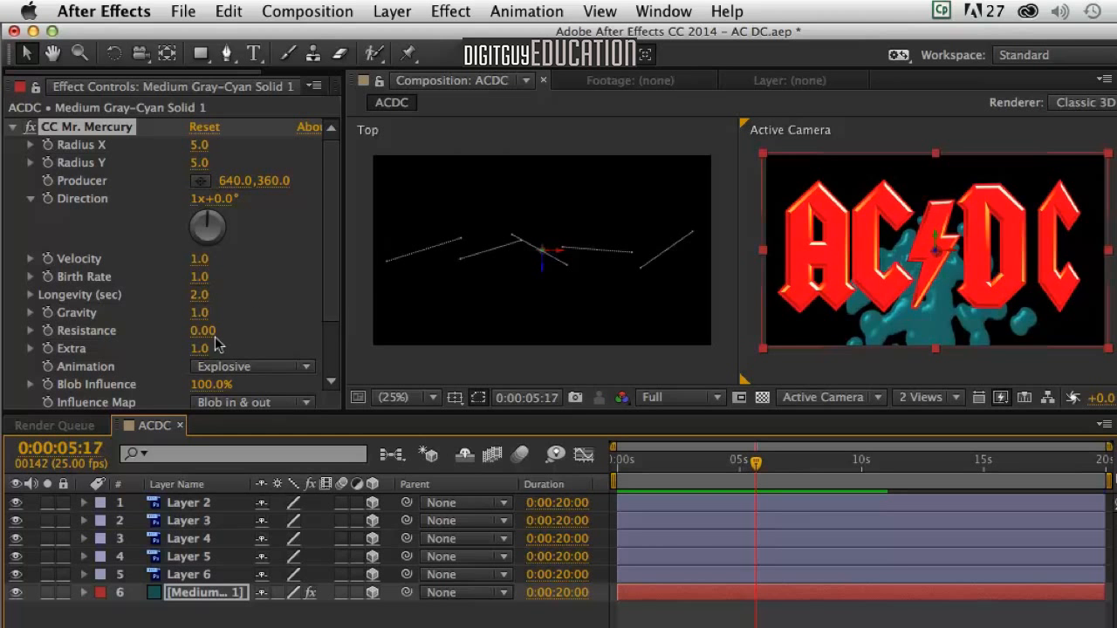
drag(193, 318, 165, 318)
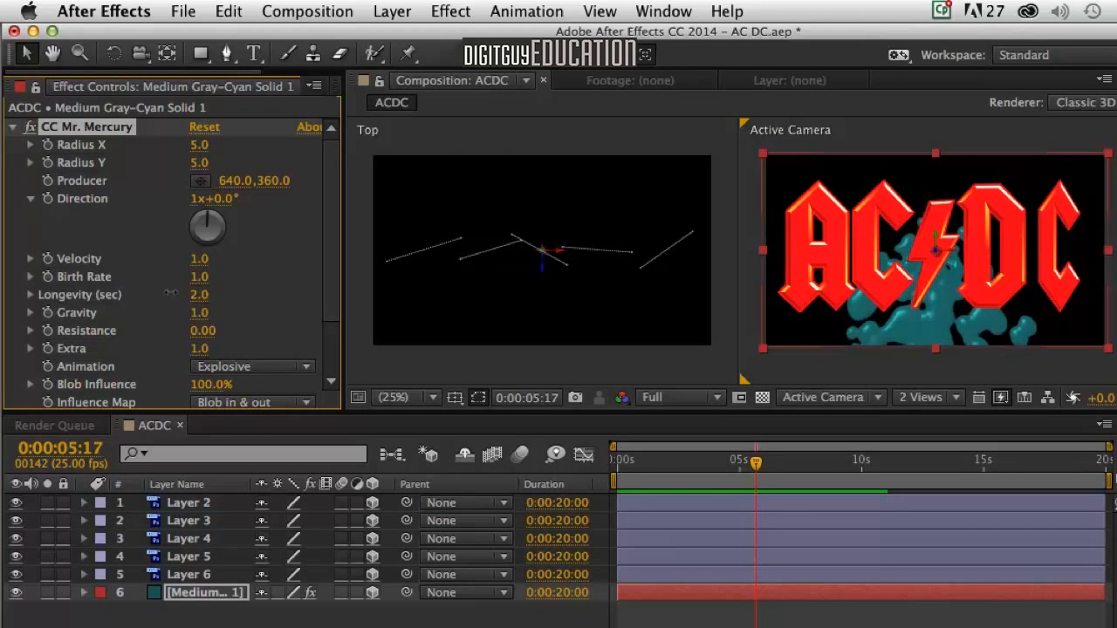
drag(113, 288, 85, 279)
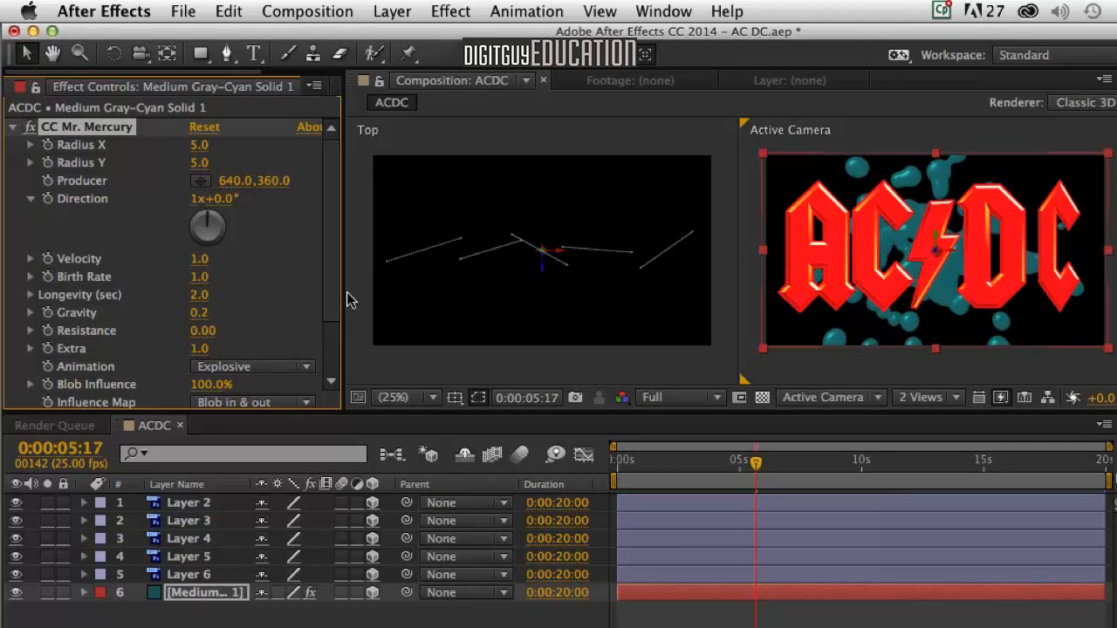
key(space)
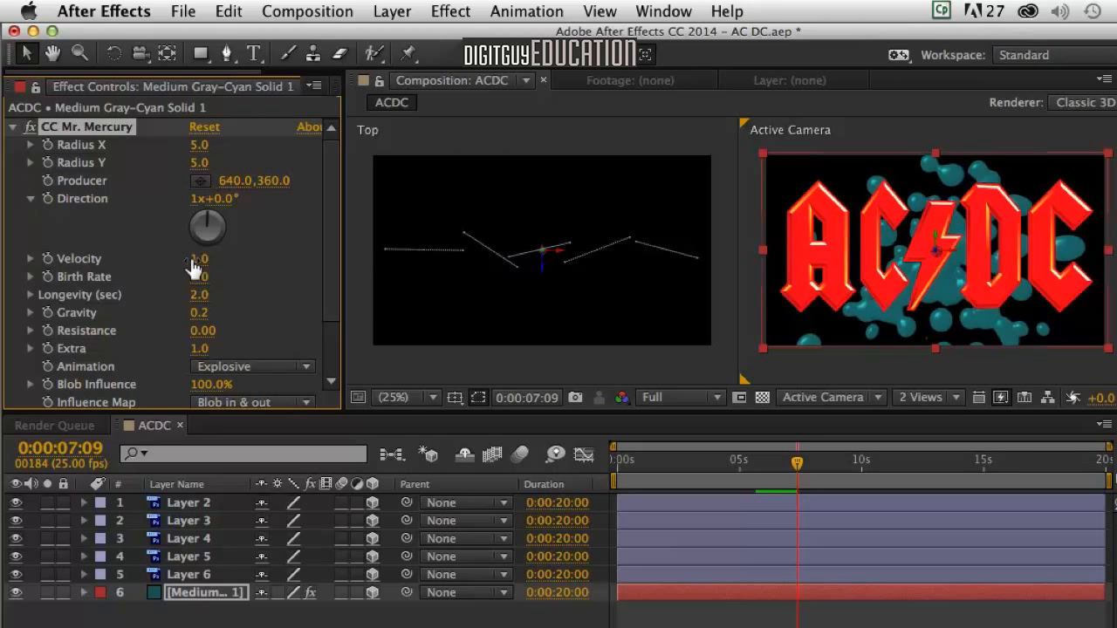
Set the CC Mr. Mercury Velocity to 1.6 and Birth Rate to 1.4, and preview the composition from the beginning
drag(207, 258, 268, 264)
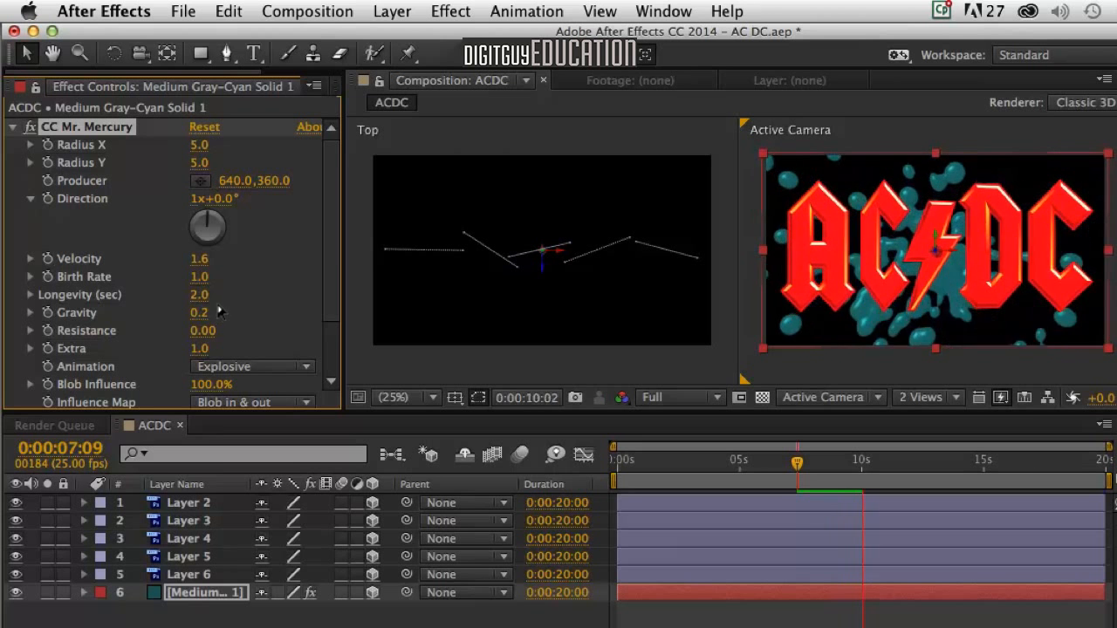
scroll(200, 270, down, 3)
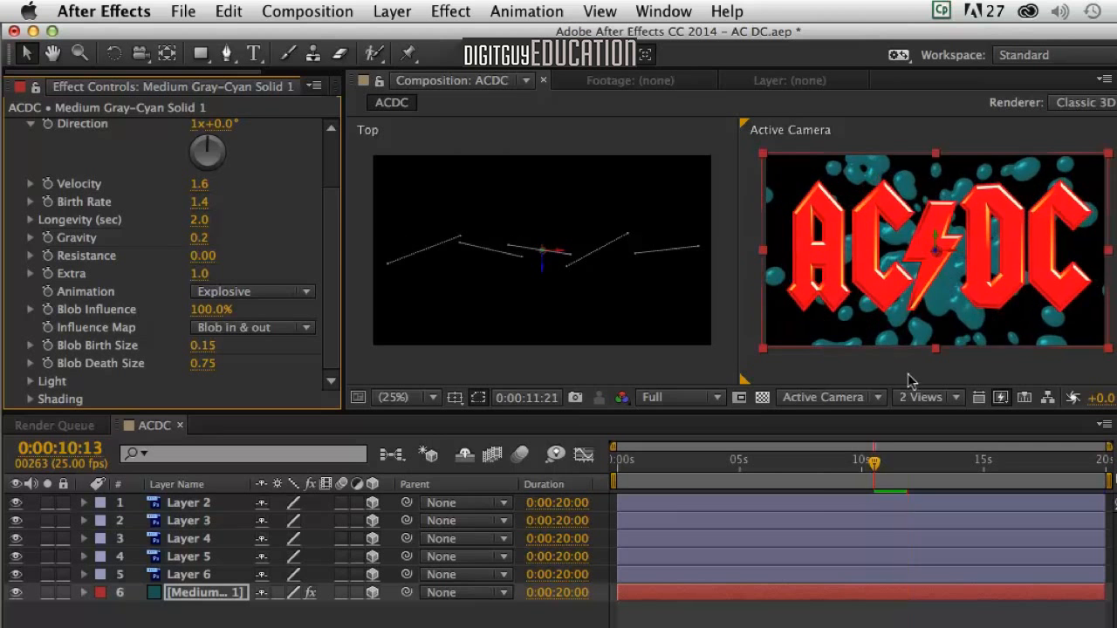
drag(903, 463, 616, 461)
key(space)
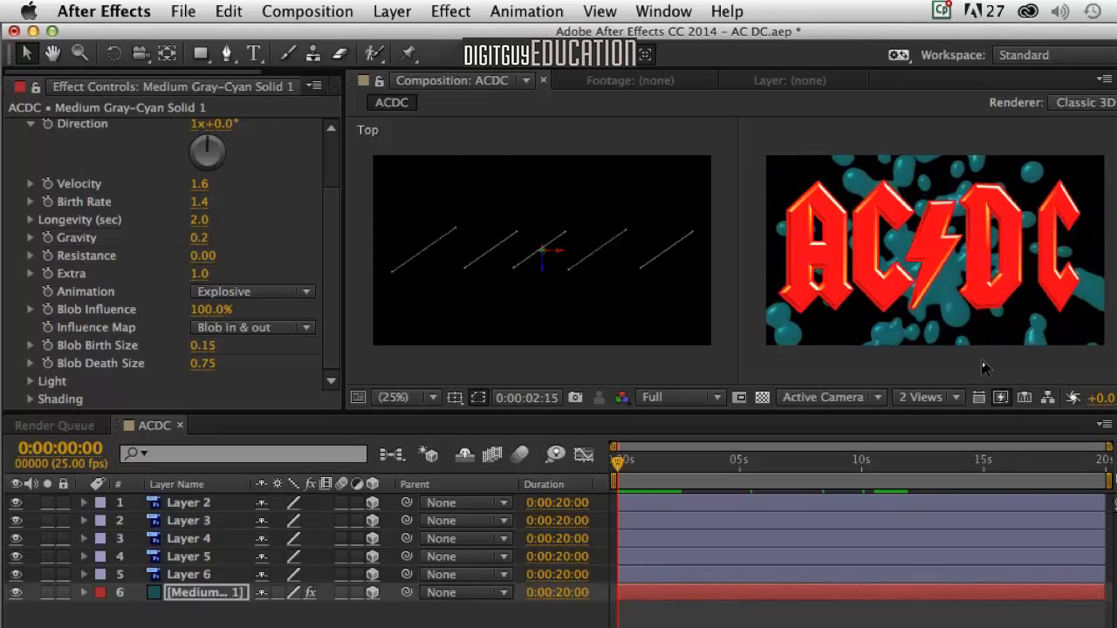
key(space)
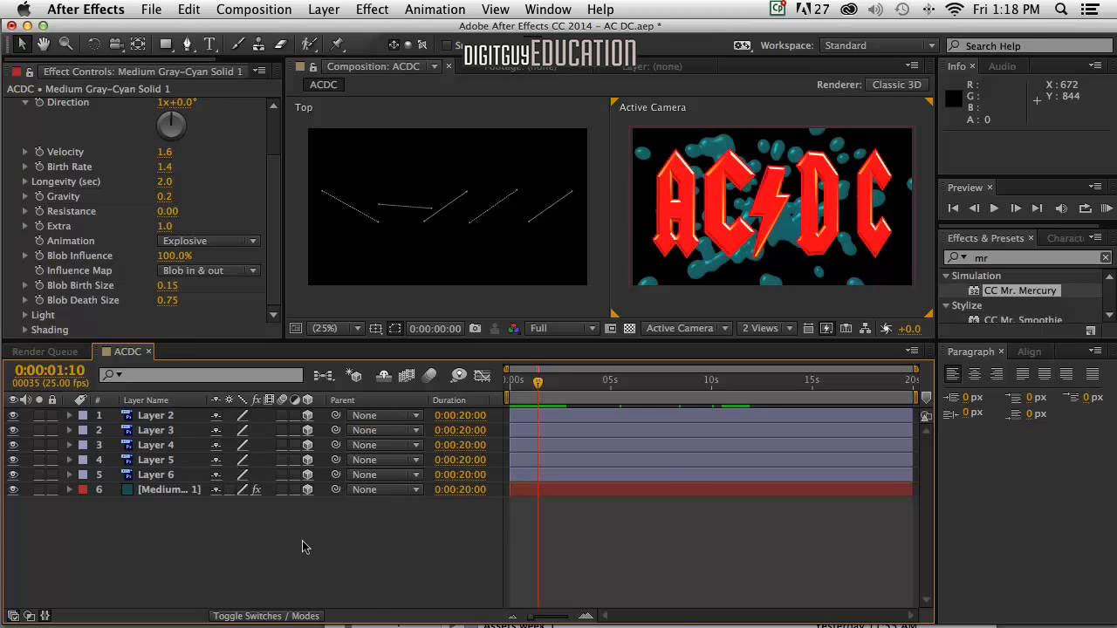
Create a new 1280 x 720 px solid layer in the dark cyan color 0B2424
right_click(302, 541)
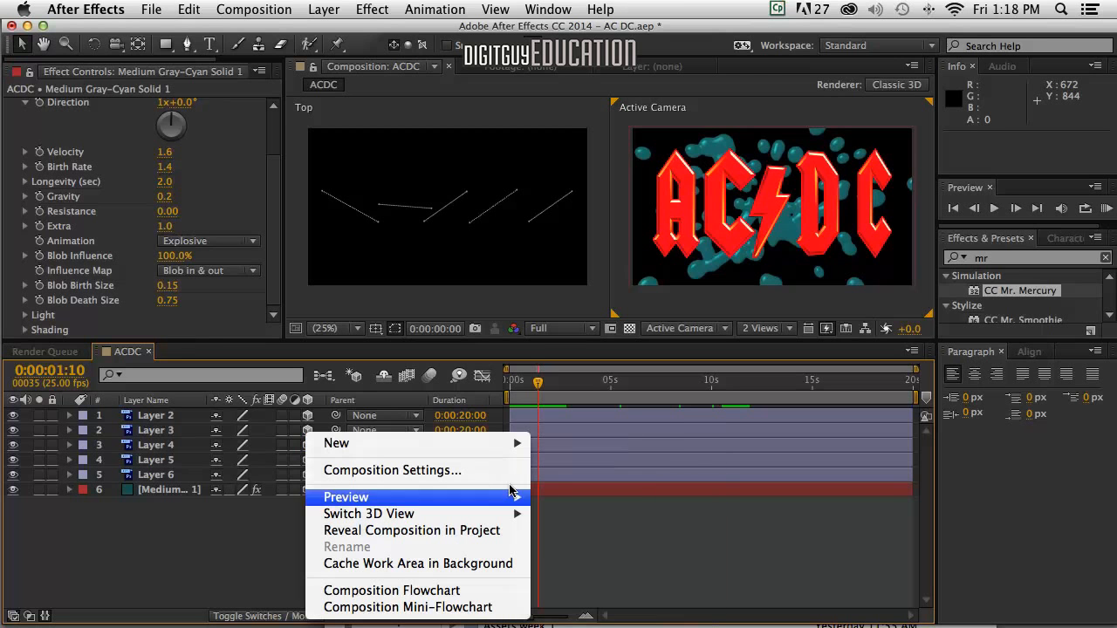
mouse_move(519, 440)
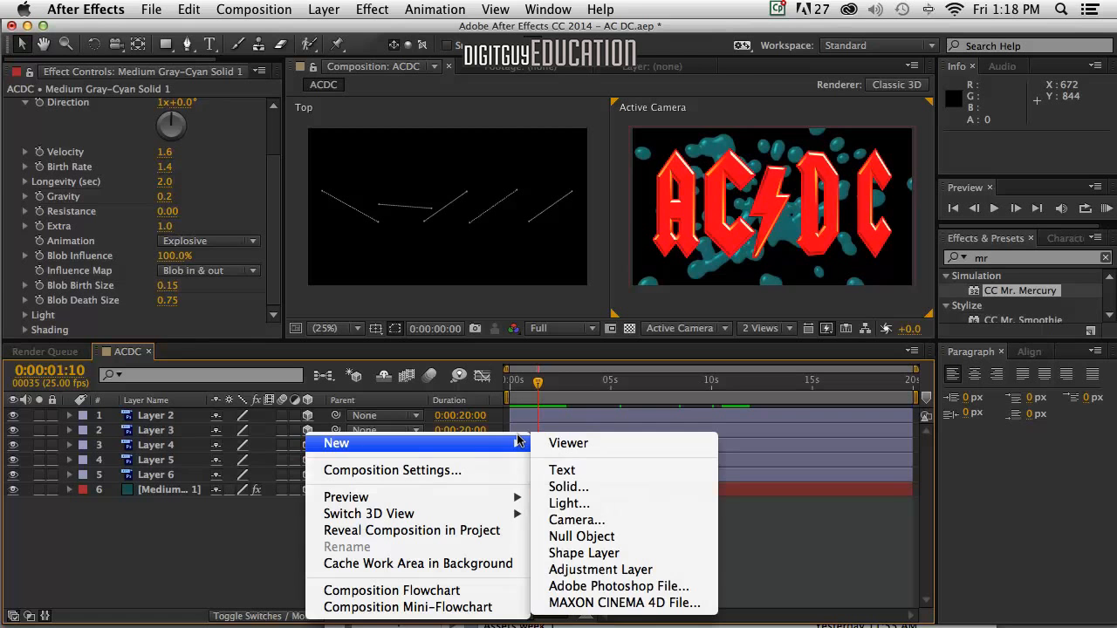
click(572, 489)
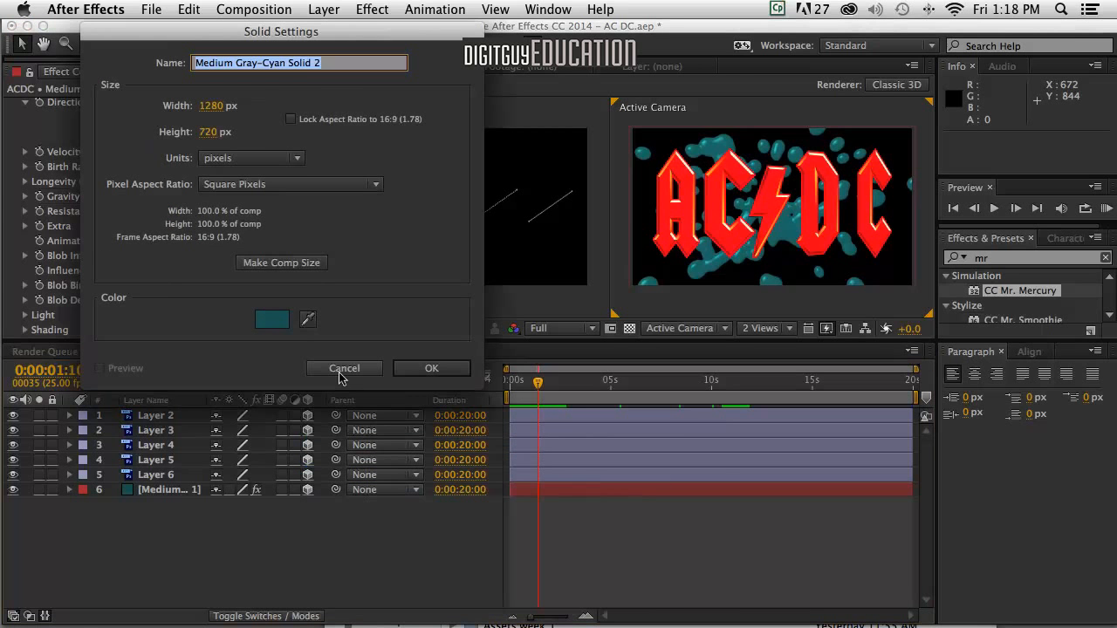
click(271, 320)
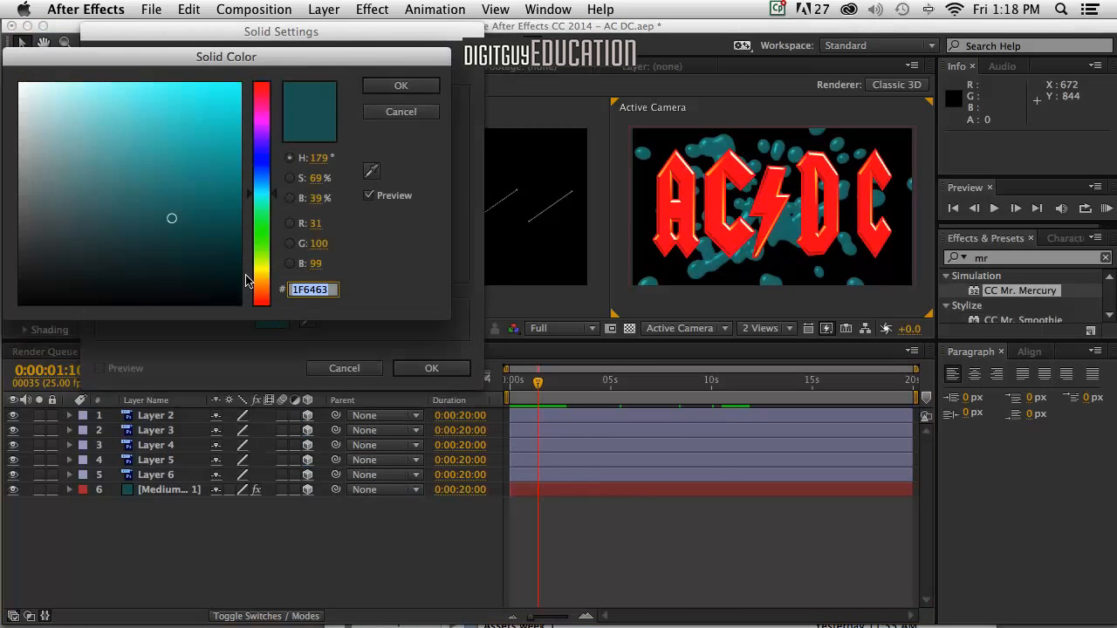
click(174, 273)
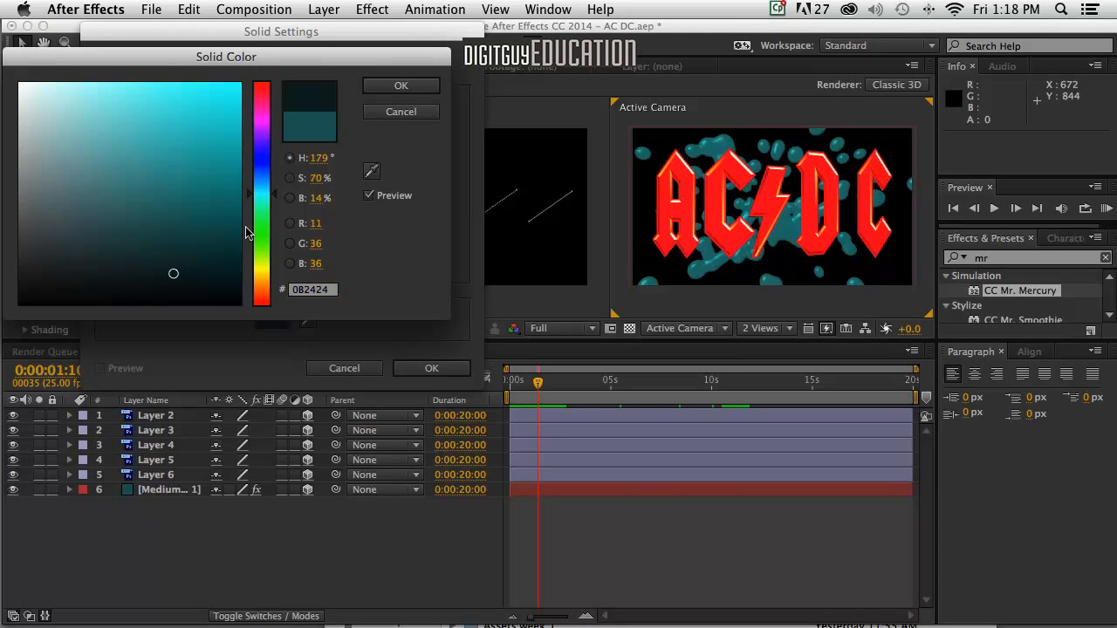
click(392, 86)
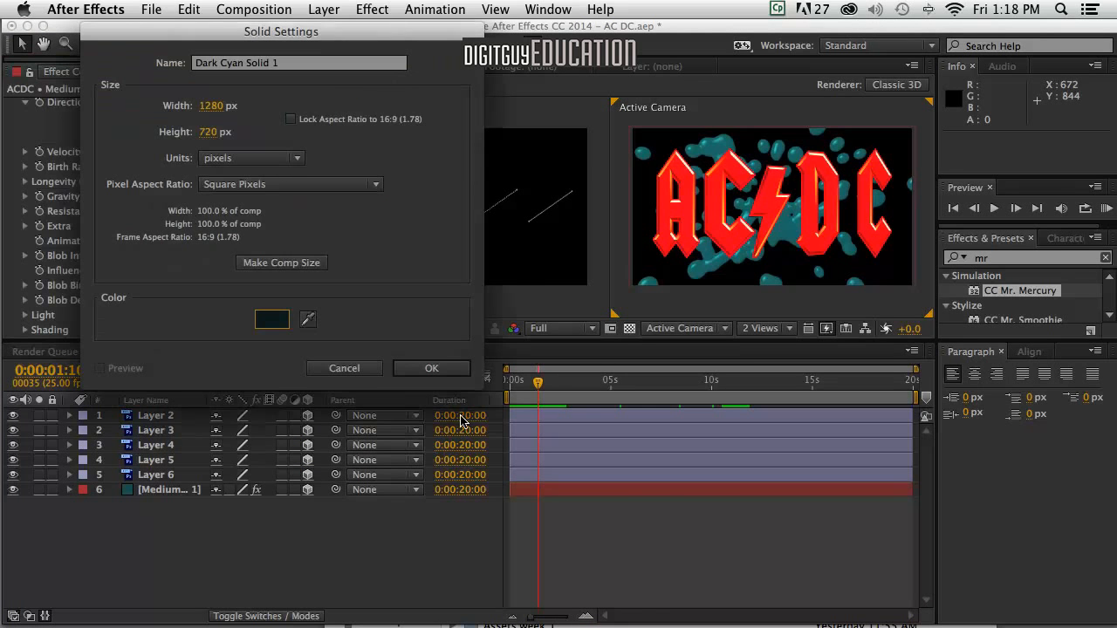
click(447, 372)
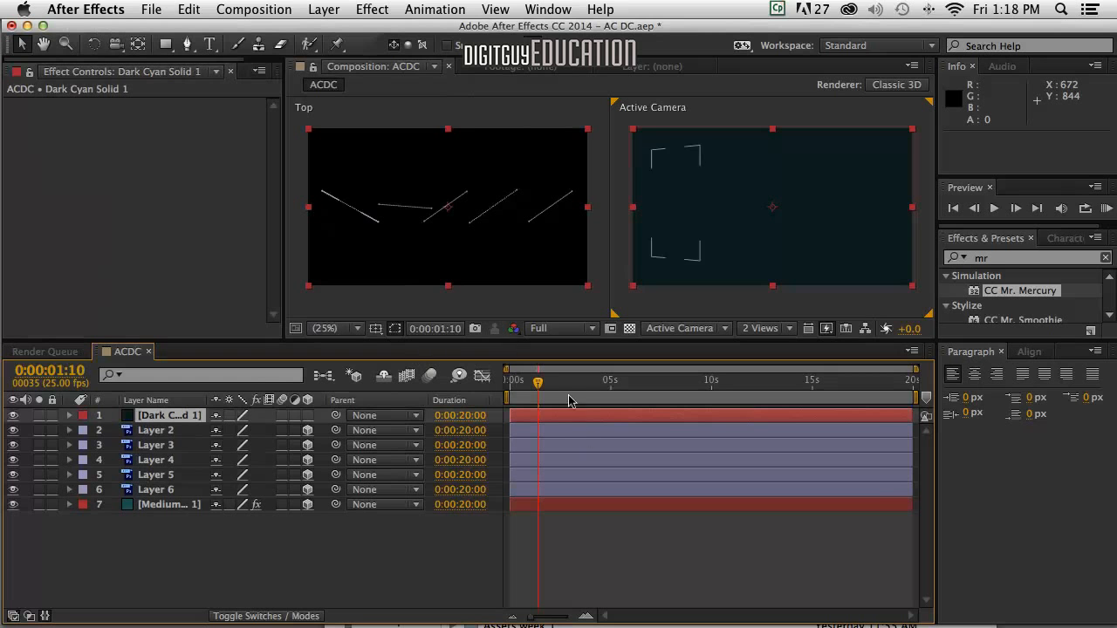
Make the dark cyan solid a 3D layer and move it to the bottom of the layer stack
click(307, 416)
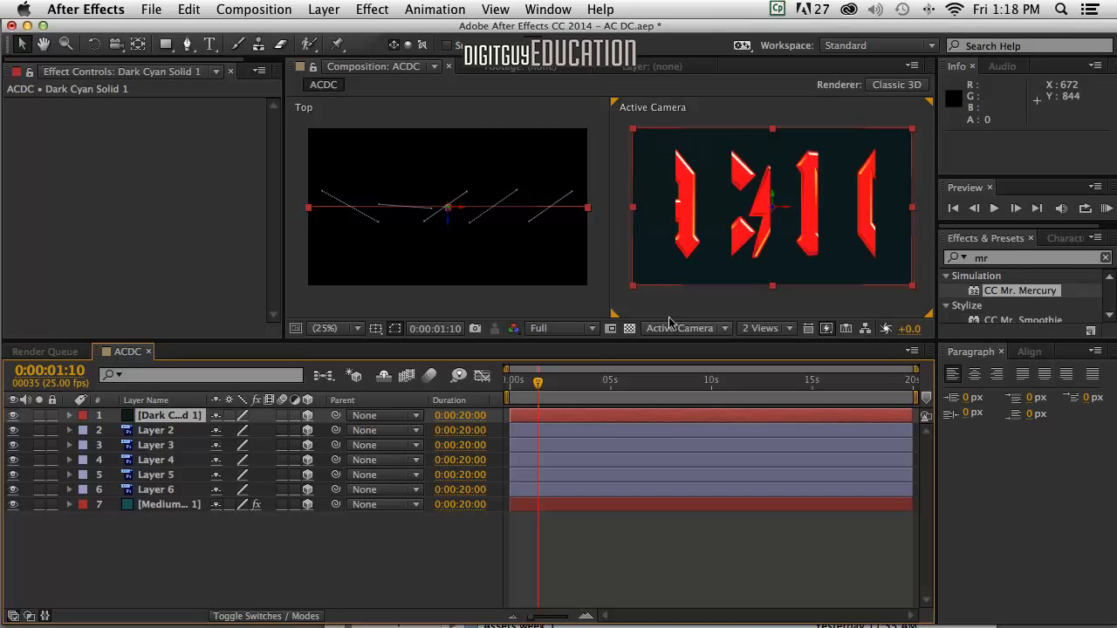
drag(122, 417, 129, 516)
Set the dark cyan solid's Z Position to 1214 so it sits behind the Mr. Mercury solid
click(69, 505)
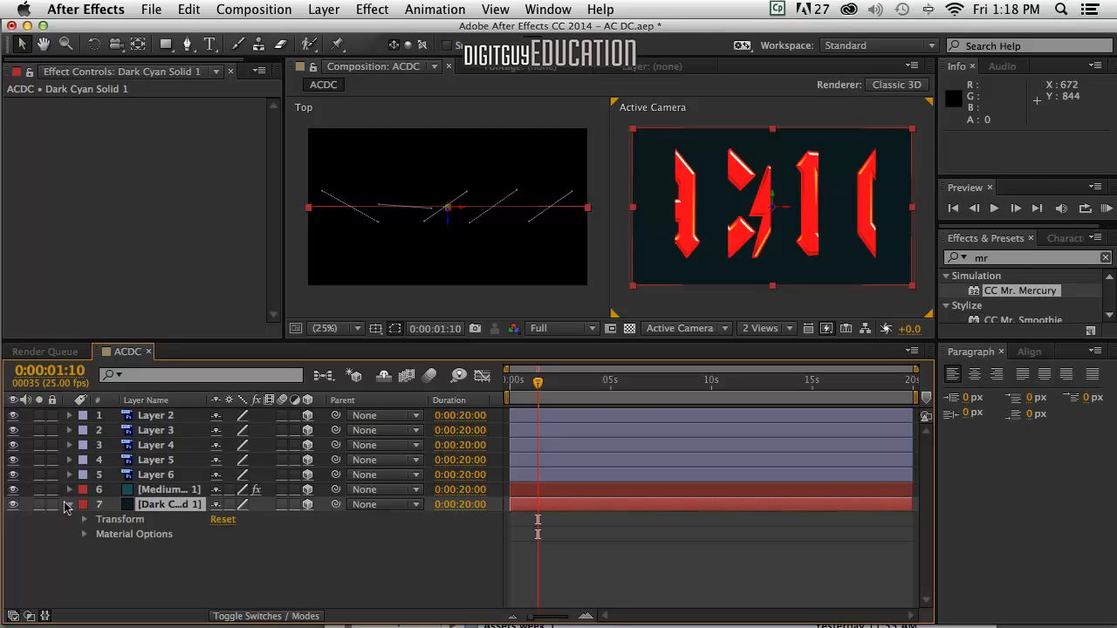
click(81, 519)
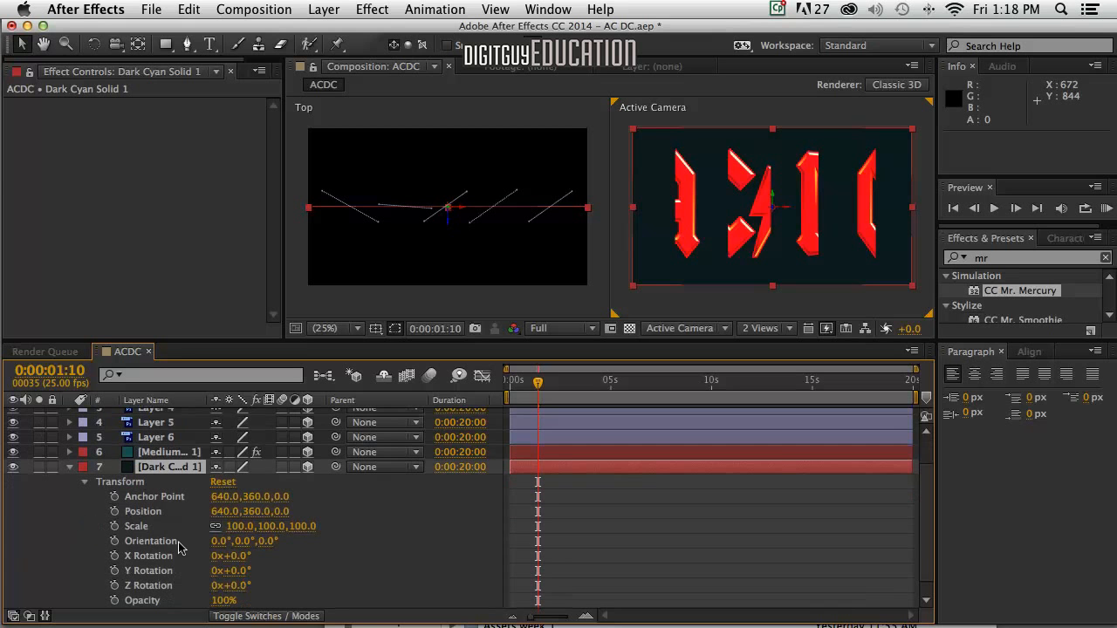
drag(279, 512, 447, 496)
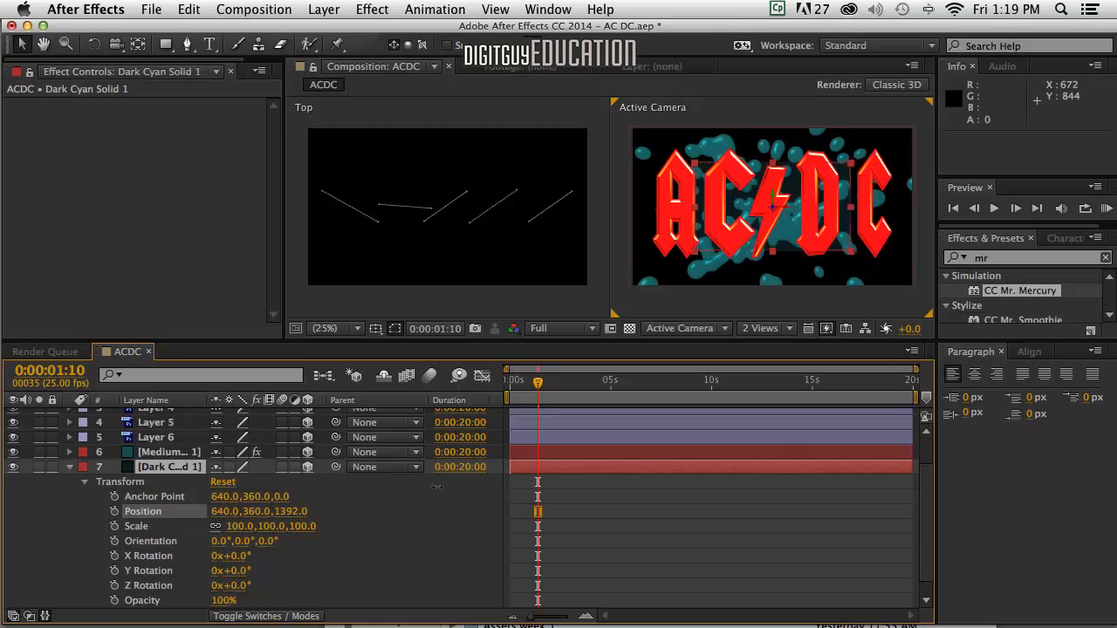
click(506, 305)
key(comma)
key(comma)
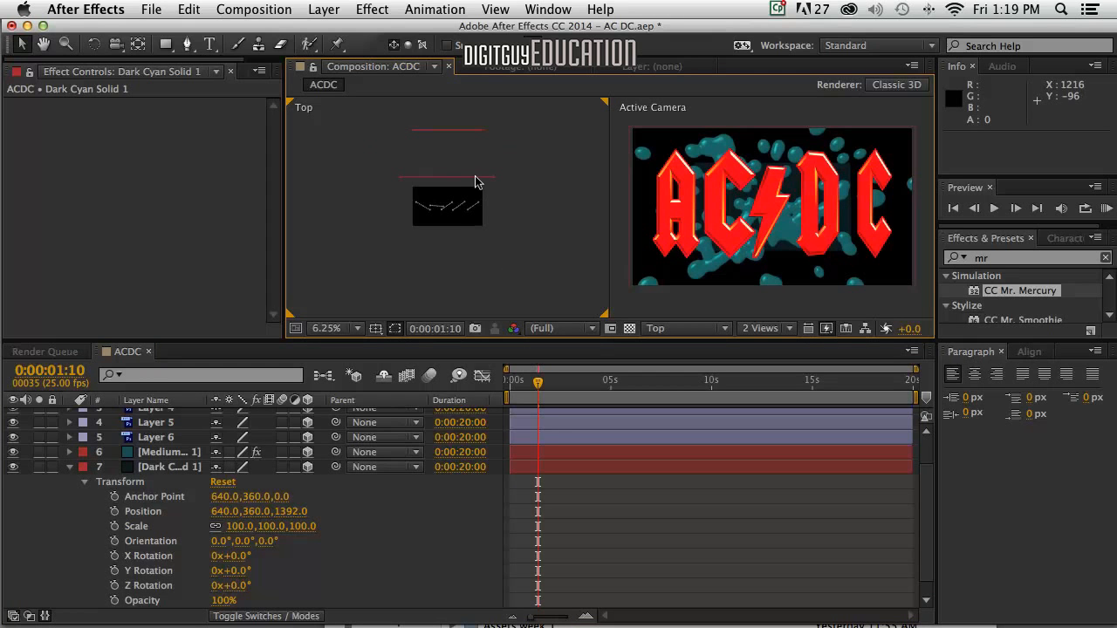
drag(300, 511, 194, 496)
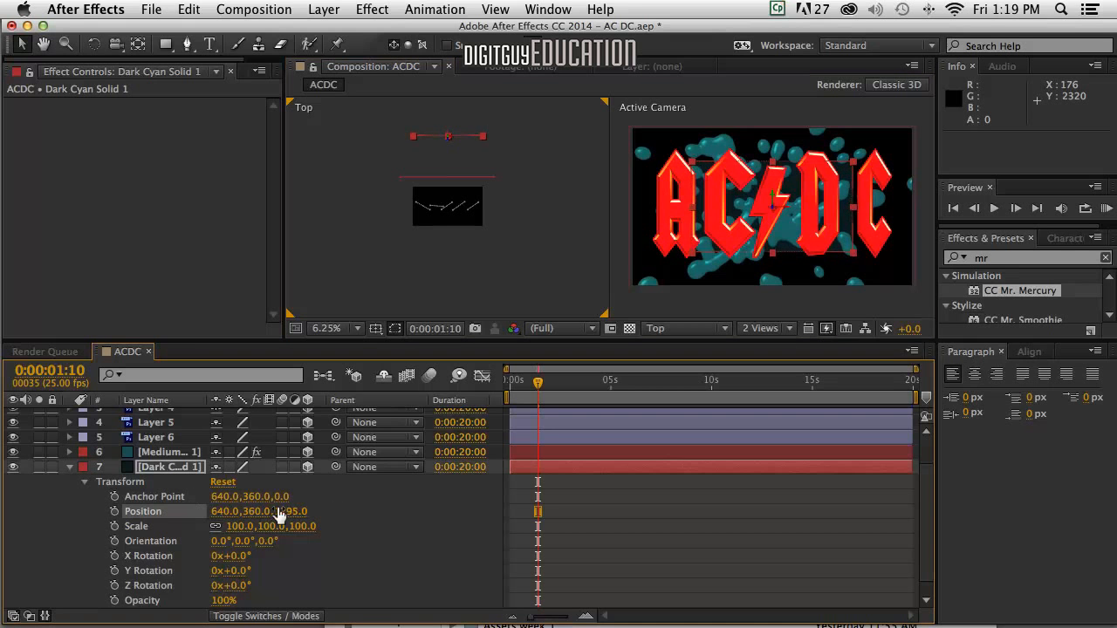
drag(267, 505, 216, 506)
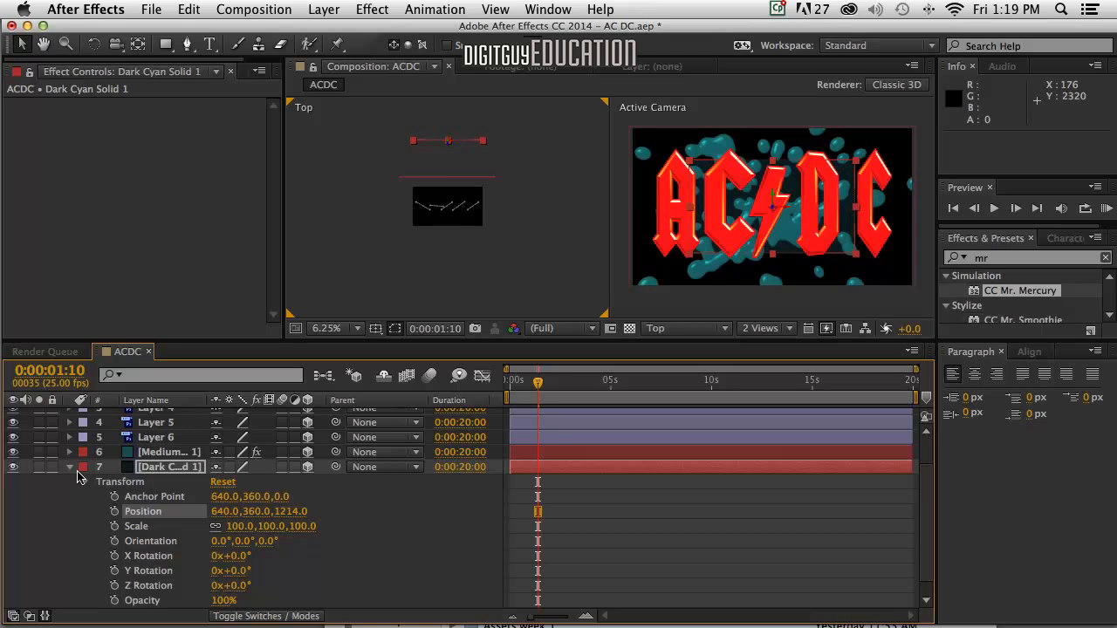
click(69, 467)
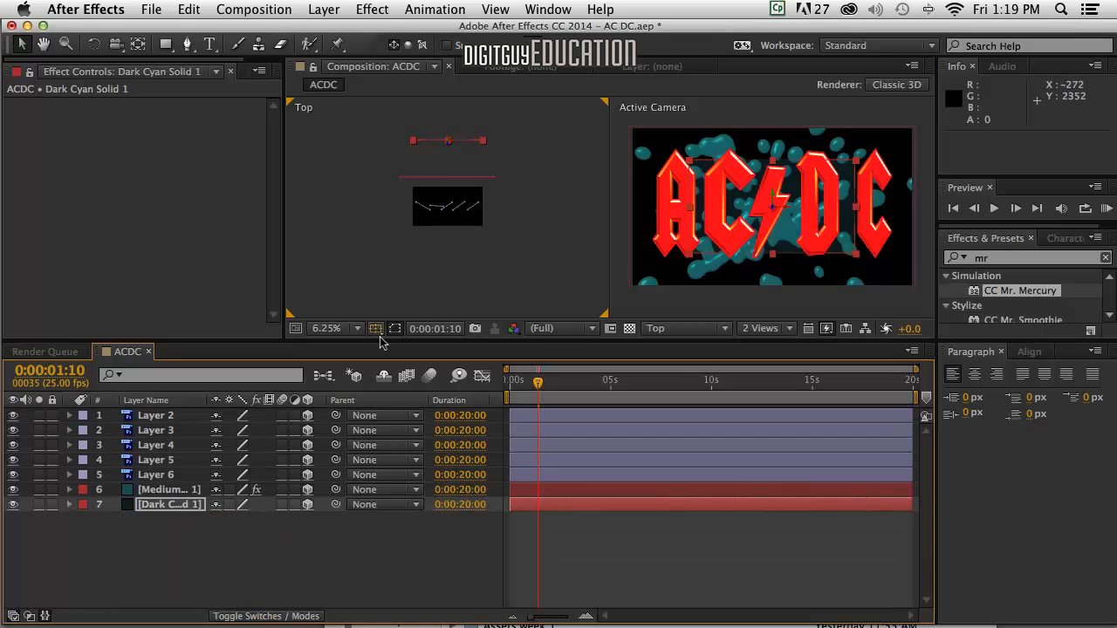
Scale the dark cyan solid to 184% so it fills the camera frame, and deselect it
click(69, 504)
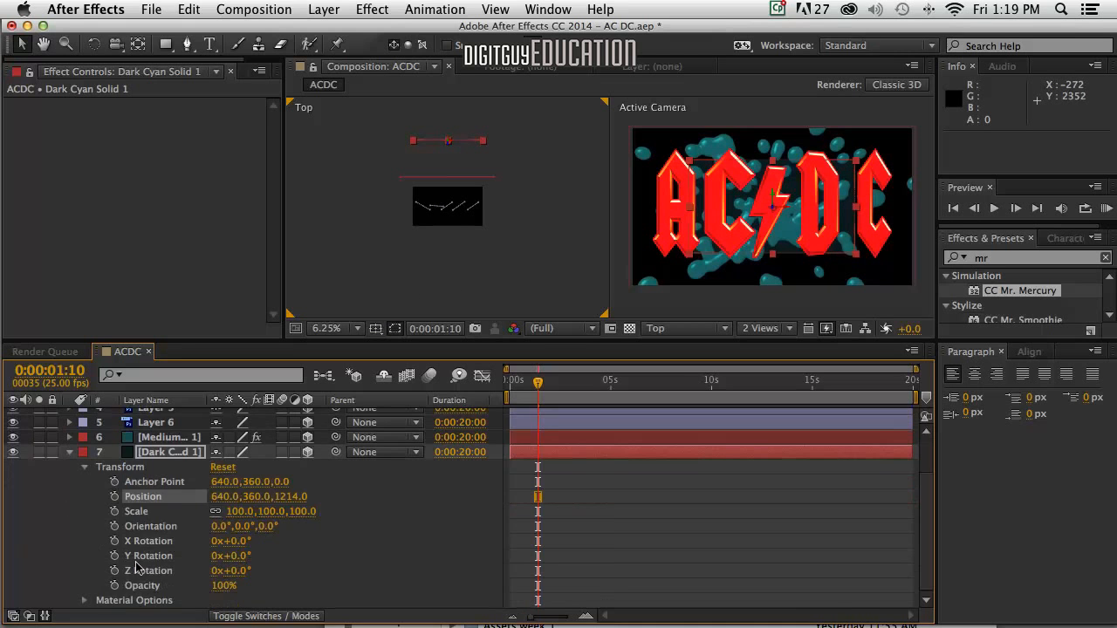
drag(234, 511, 304, 511)
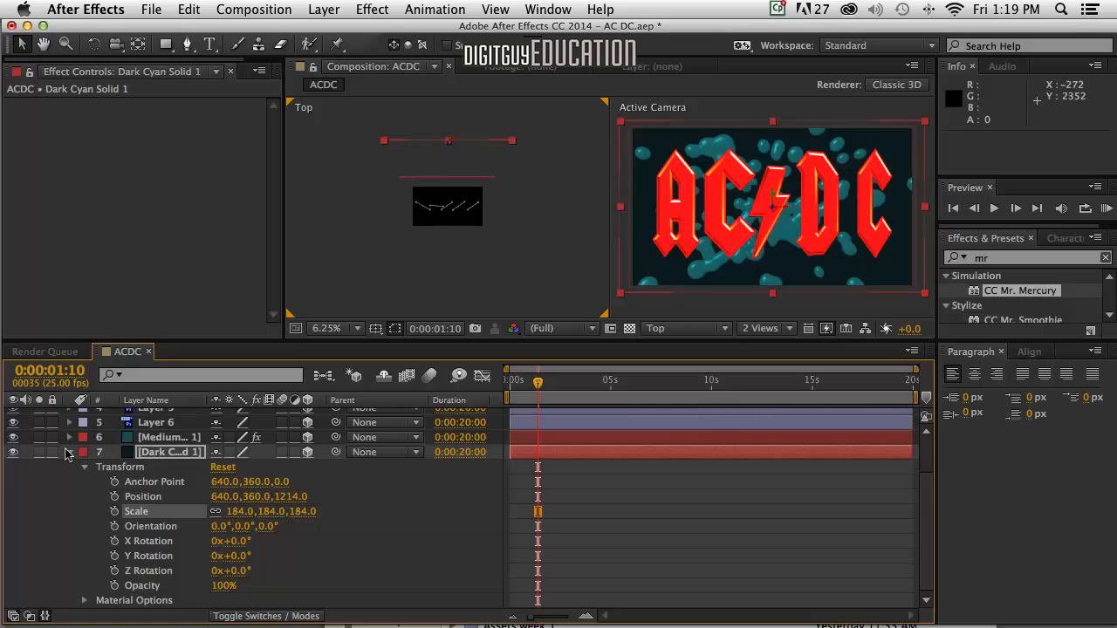
click(69, 452)
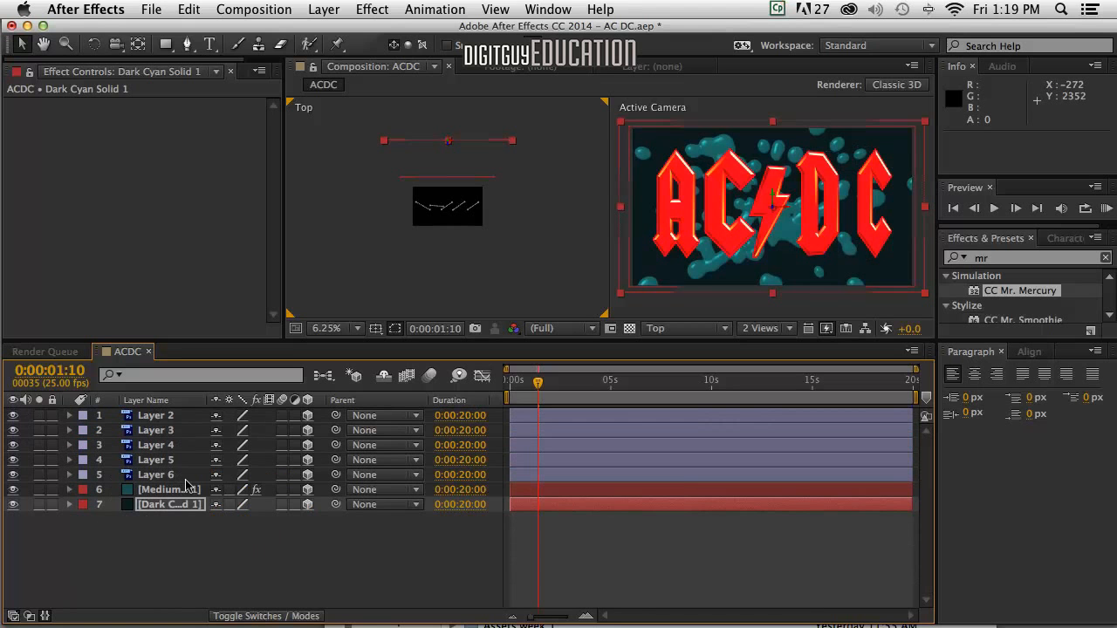
click(234, 561)
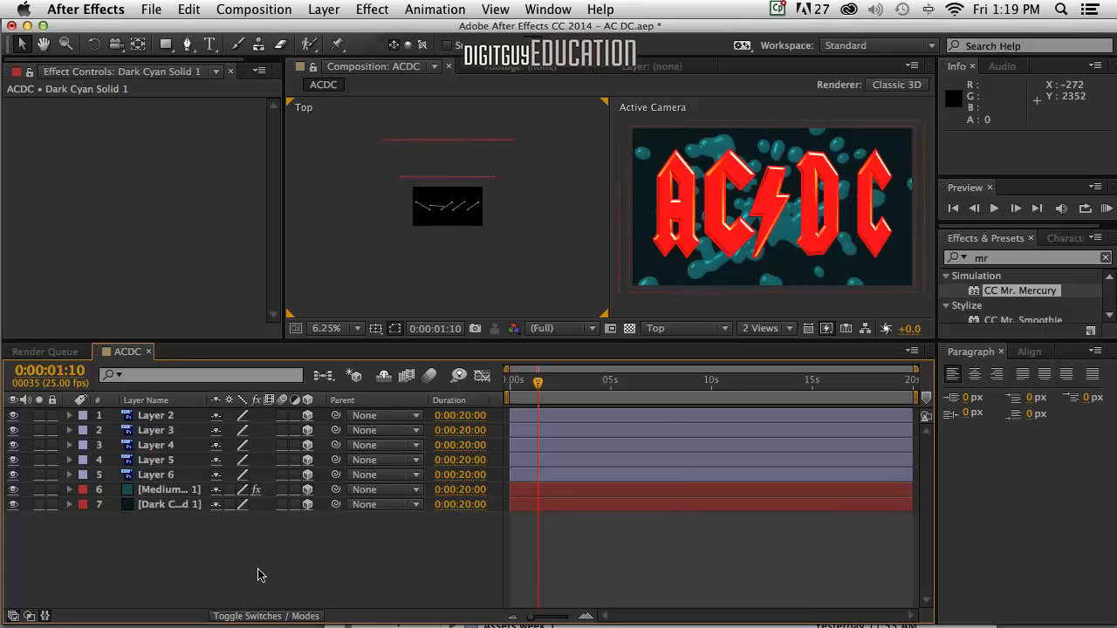
Add a white Spot light with 87% intensity to the composition
right_click(258, 559)
mouse_move(368, 438)
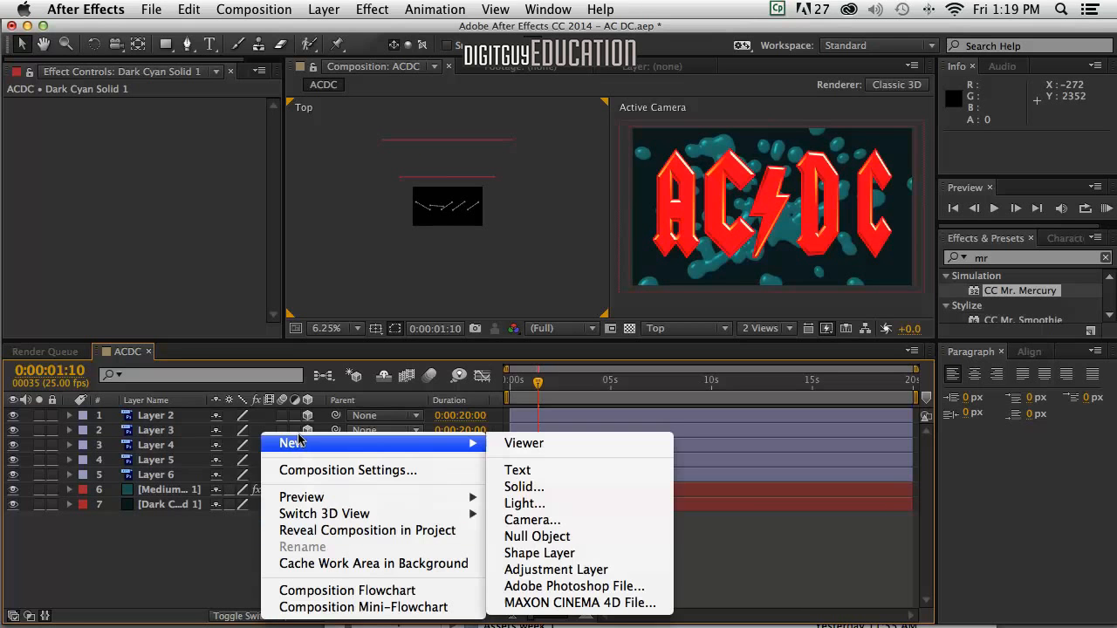
click(527, 504)
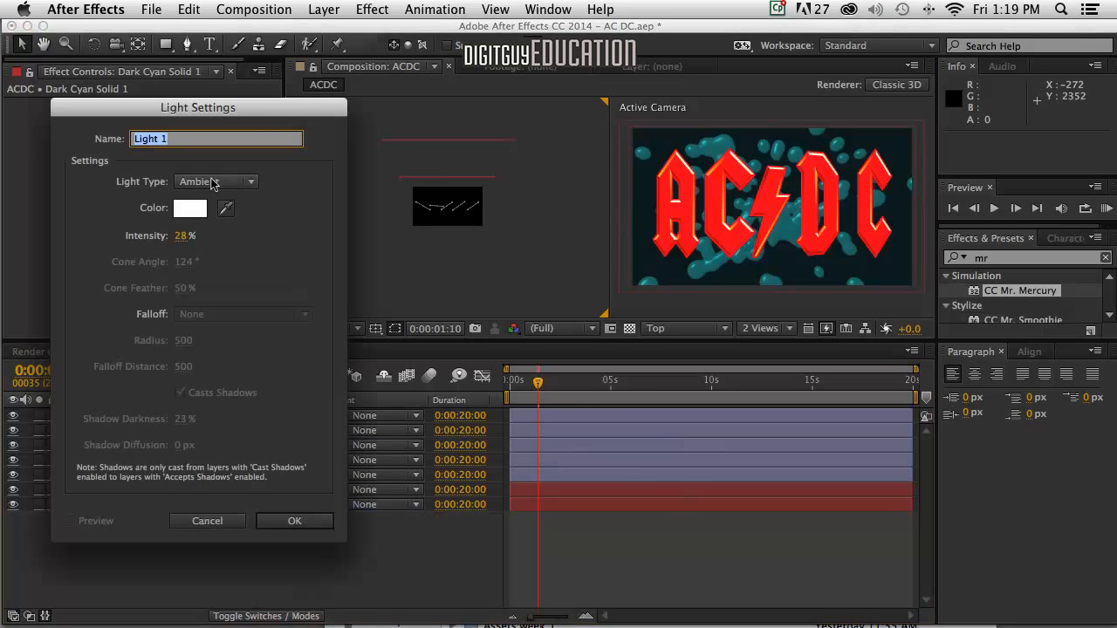
click(218, 183)
click(212, 215)
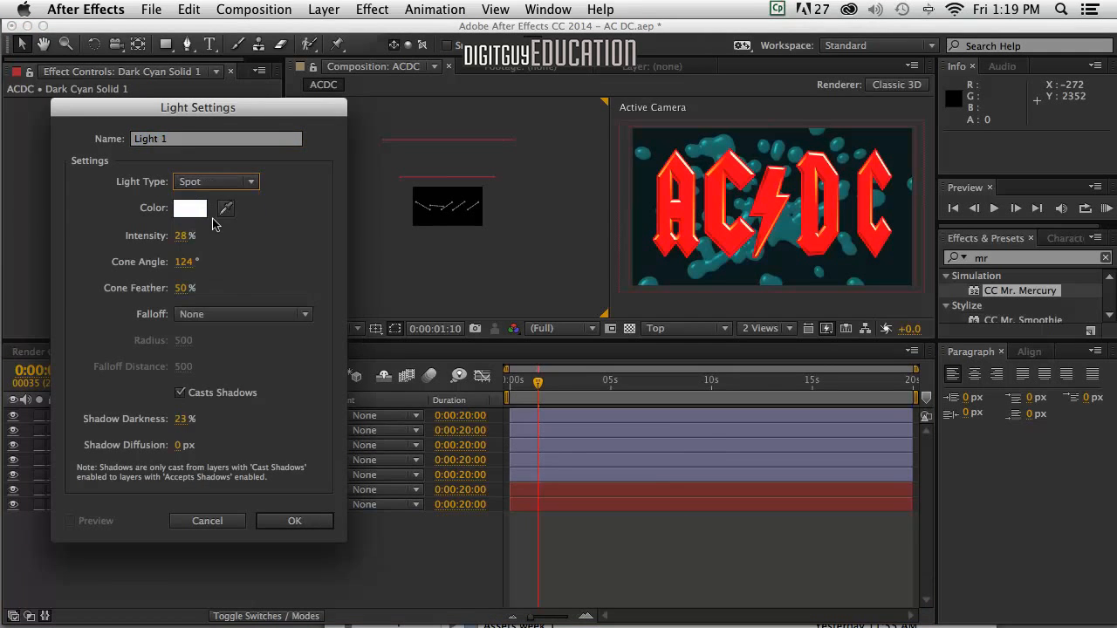
click(178, 235)
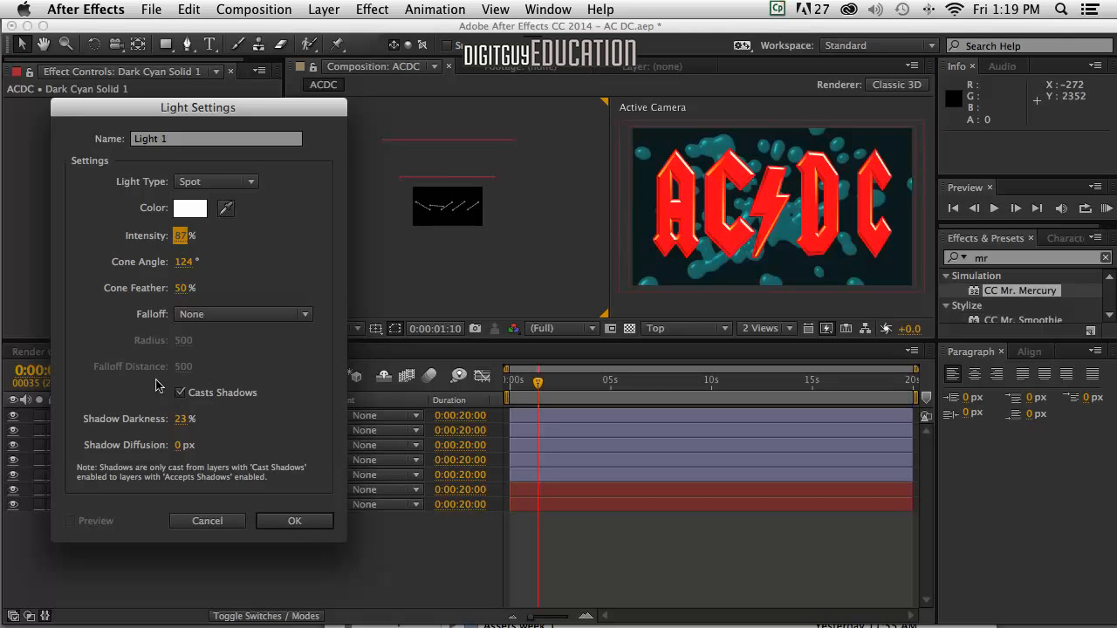
click(300, 522)
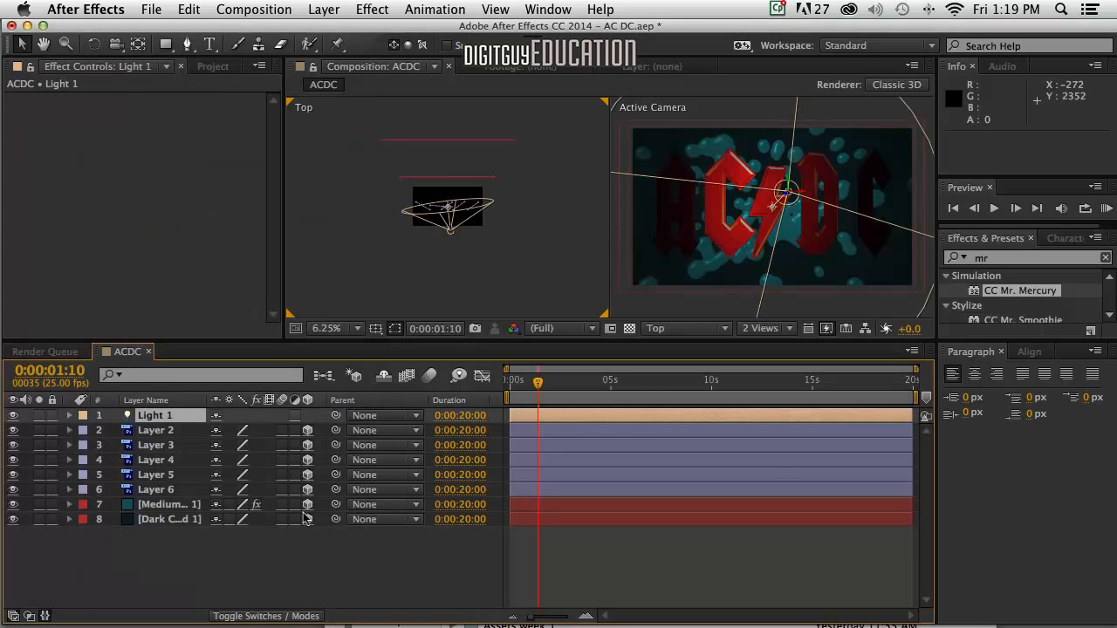
Set the spot light's intensity to 131%, cone angle to 116° and cone feather to 32%
double_click(145, 417)
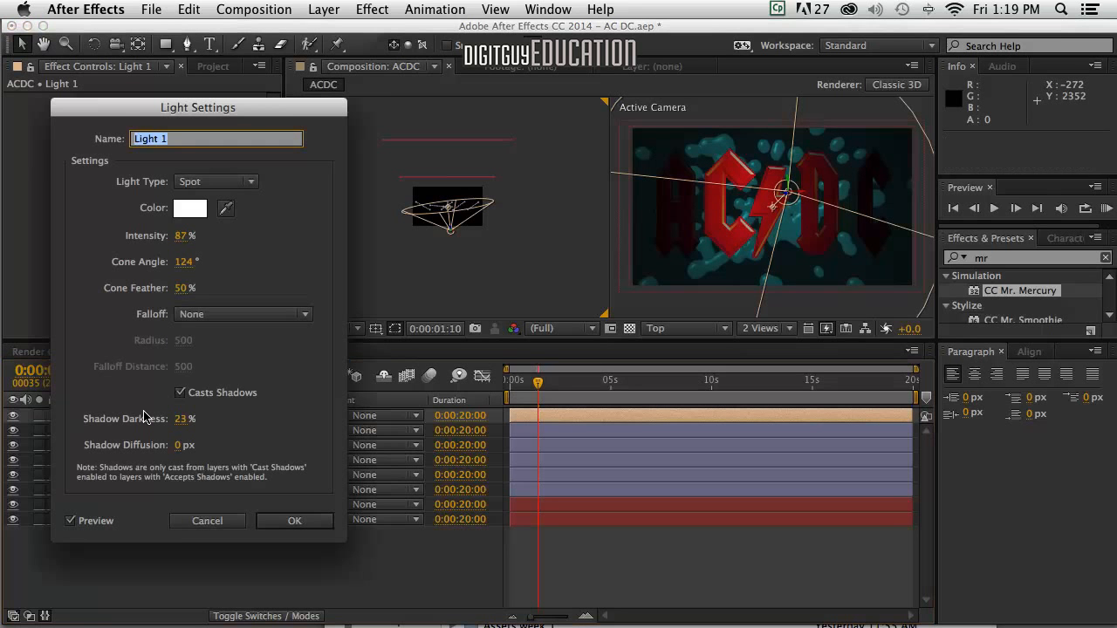
drag(184, 236, 221, 228)
mouse_move(179, 263)
mouse_down()
mouse_move(236, 257)
mouse_move(163, 252)
mouse_up()
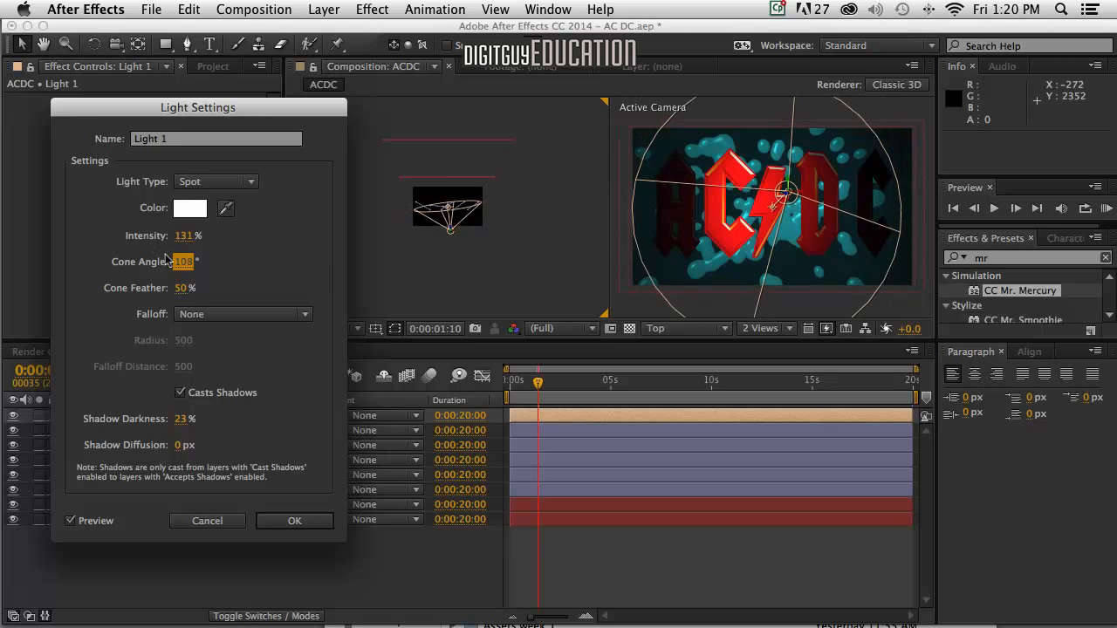
drag(179, 289, 160, 277)
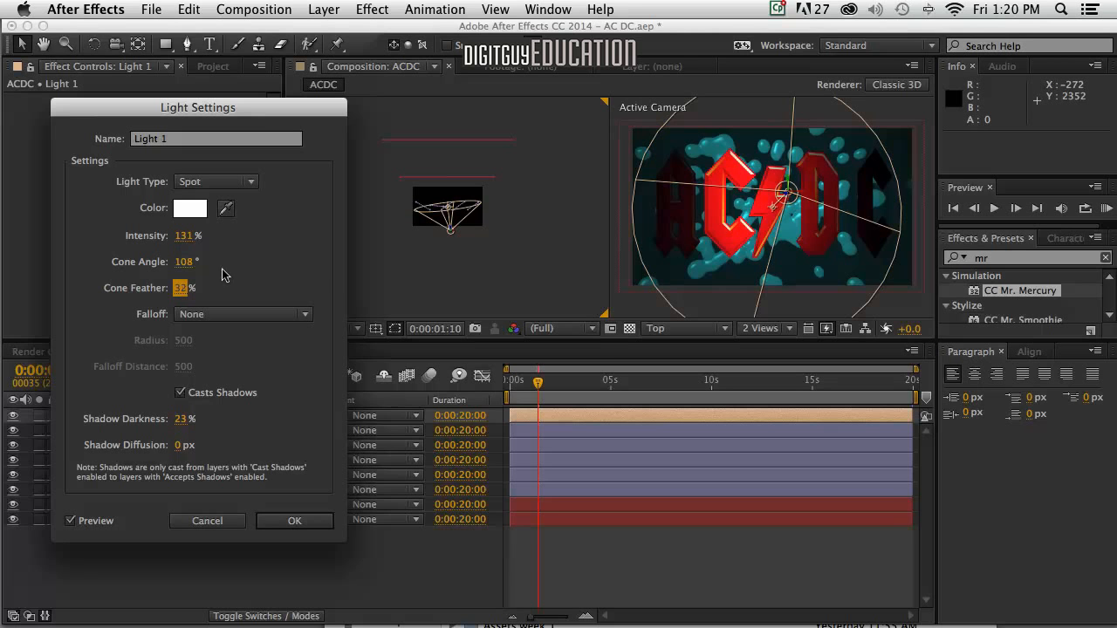
mouse_move(199, 265)
mouse_down()
mouse_move(270, 258)
mouse_move(210, 256)
mouse_up()
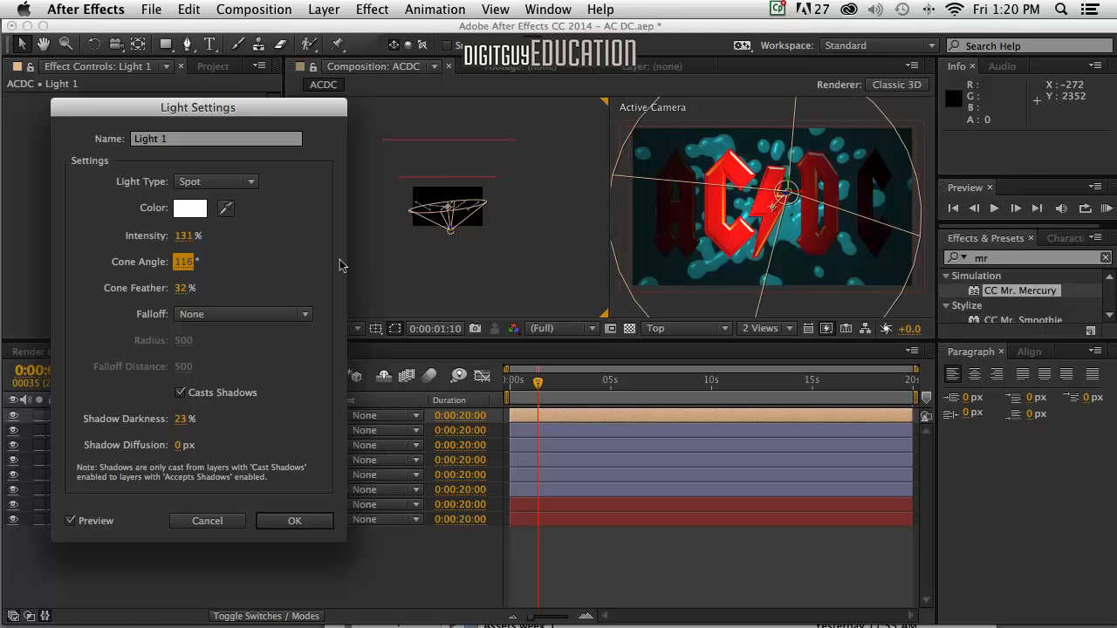
click(296, 521)
Go to 0:00:07:04 and turn on Casts Shadows in the CC Mr. Mercury solid's material options
drag(534, 385, 652, 382)
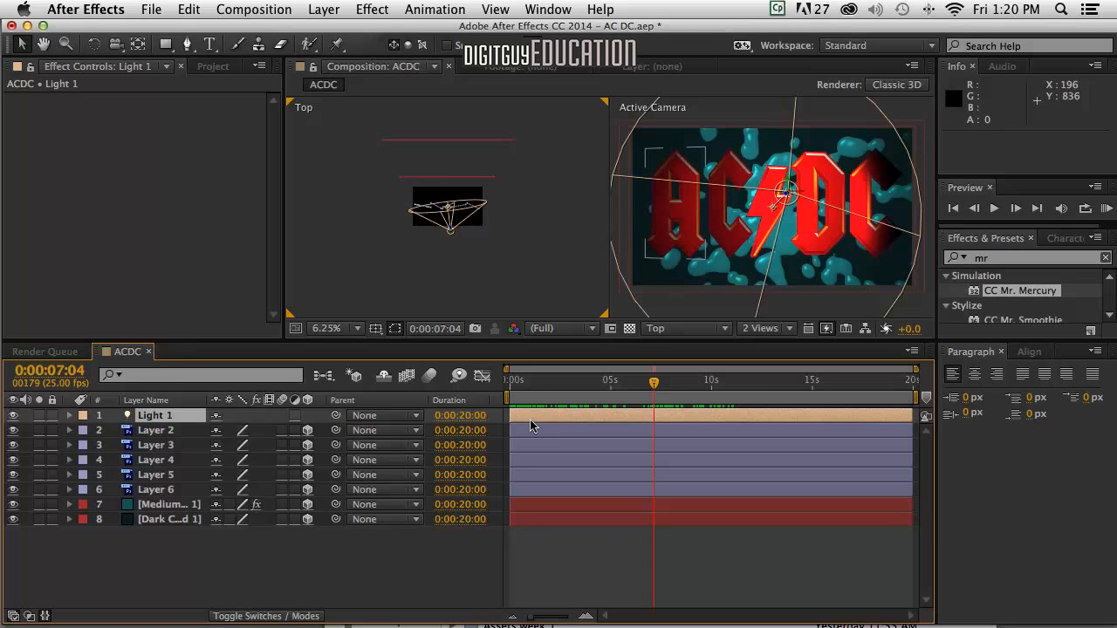
click(146, 504)
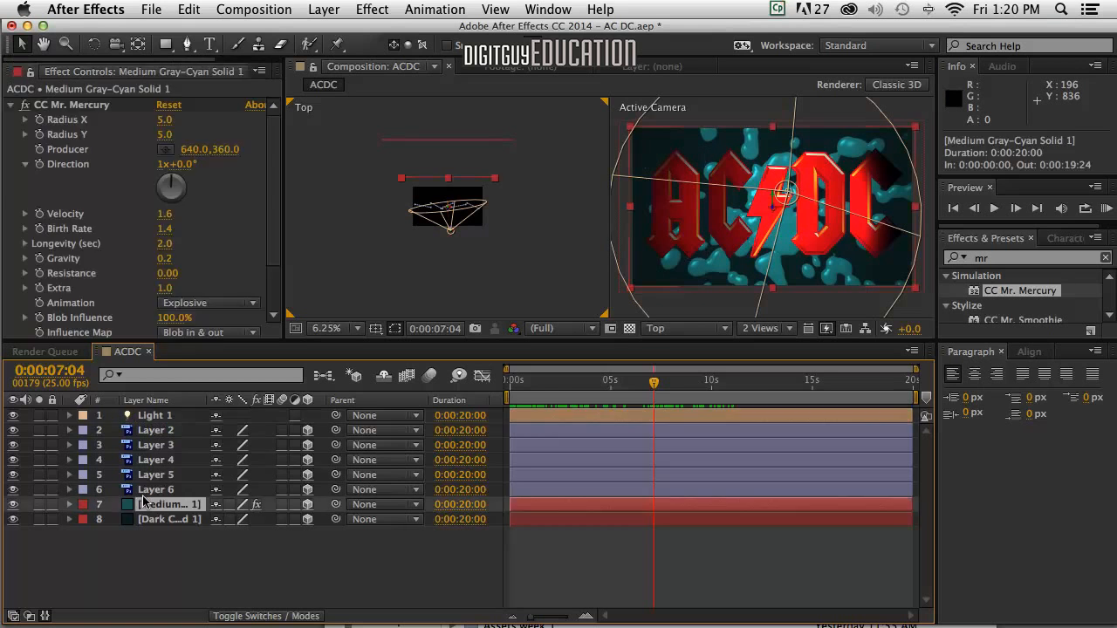
click(69, 504)
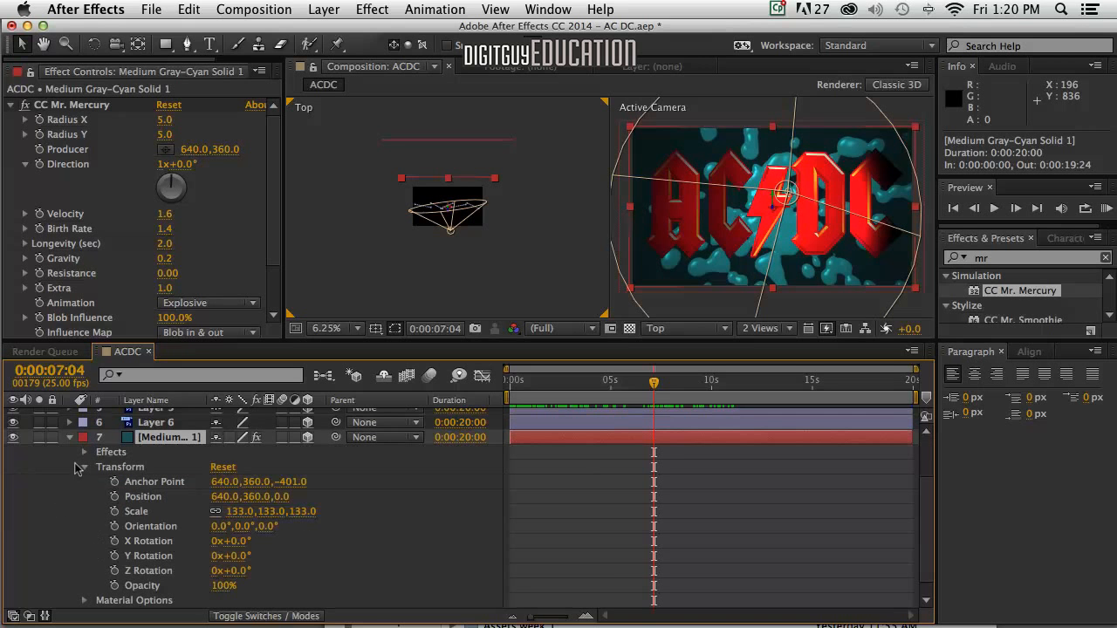
click(84, 467)
click(85, 550)
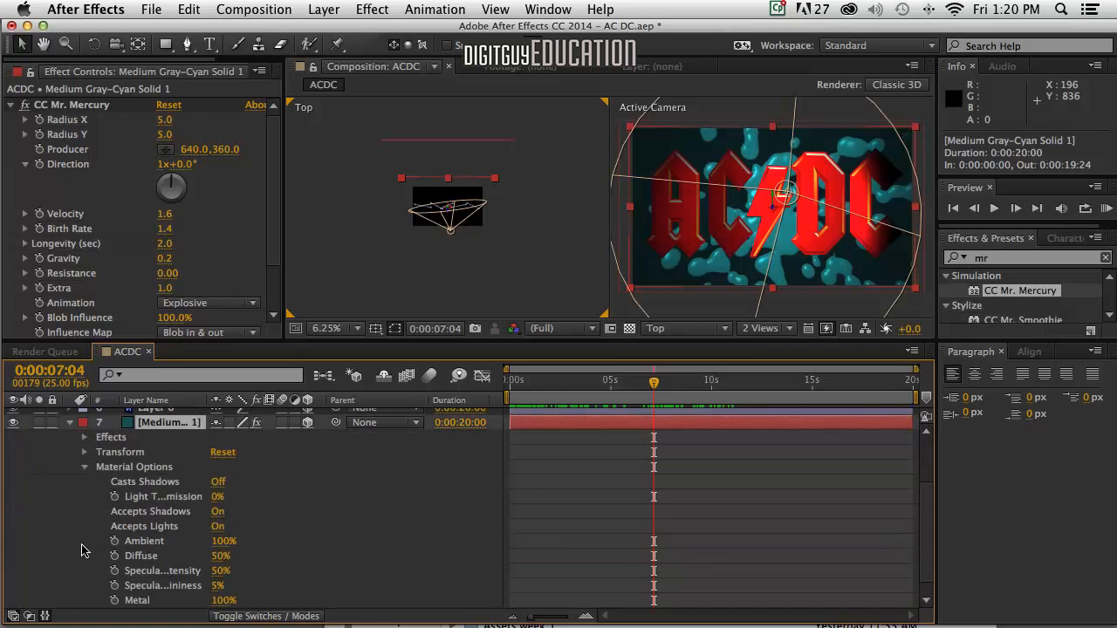
click(215, 482)
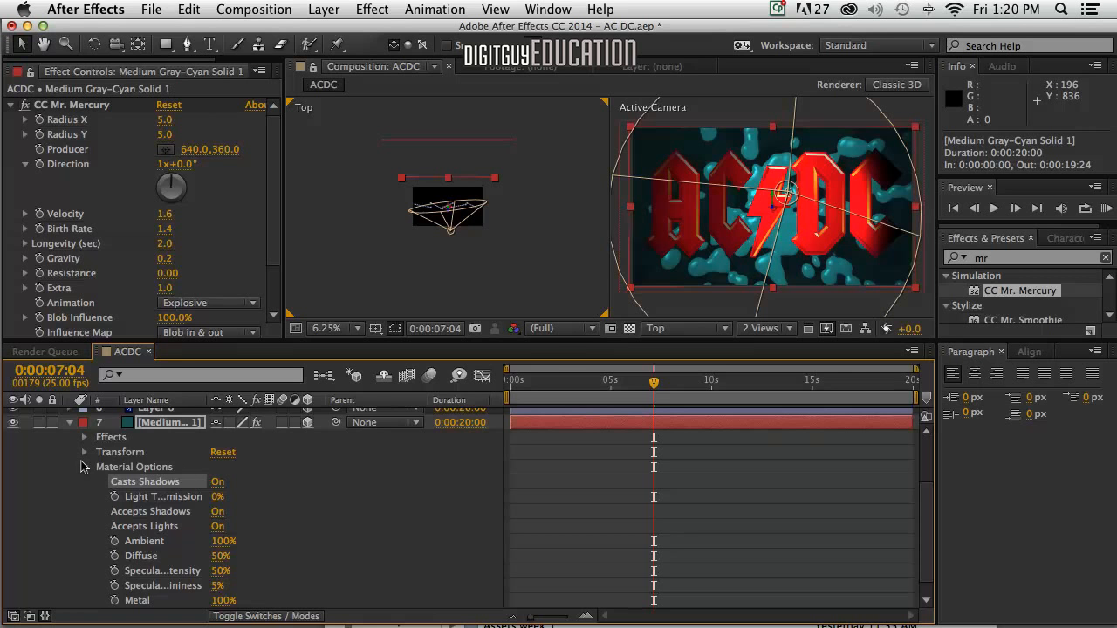
click(82, 467)
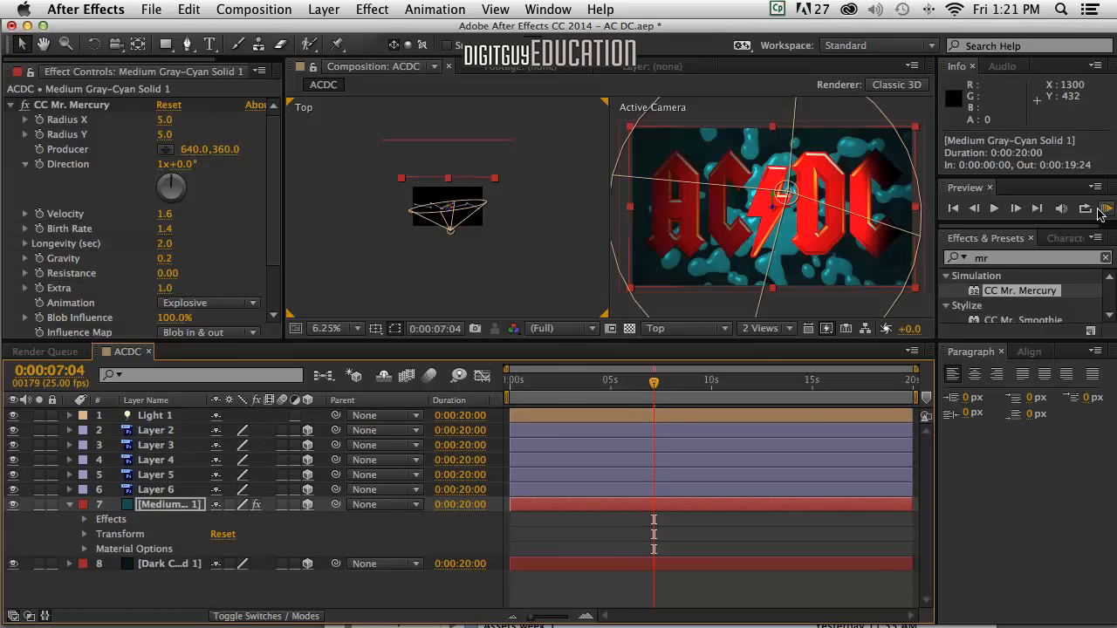
Run a RAM preview of the shadowed Mr. Mercury solid, stop it and collapse the solid's properties
click(1104, 209)
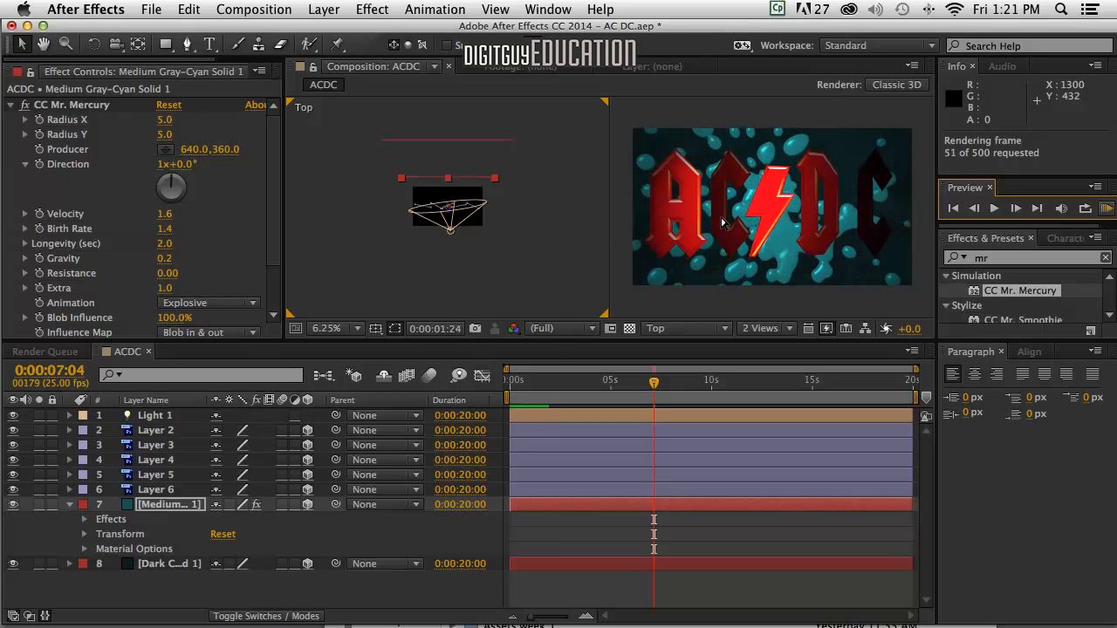
key(space)
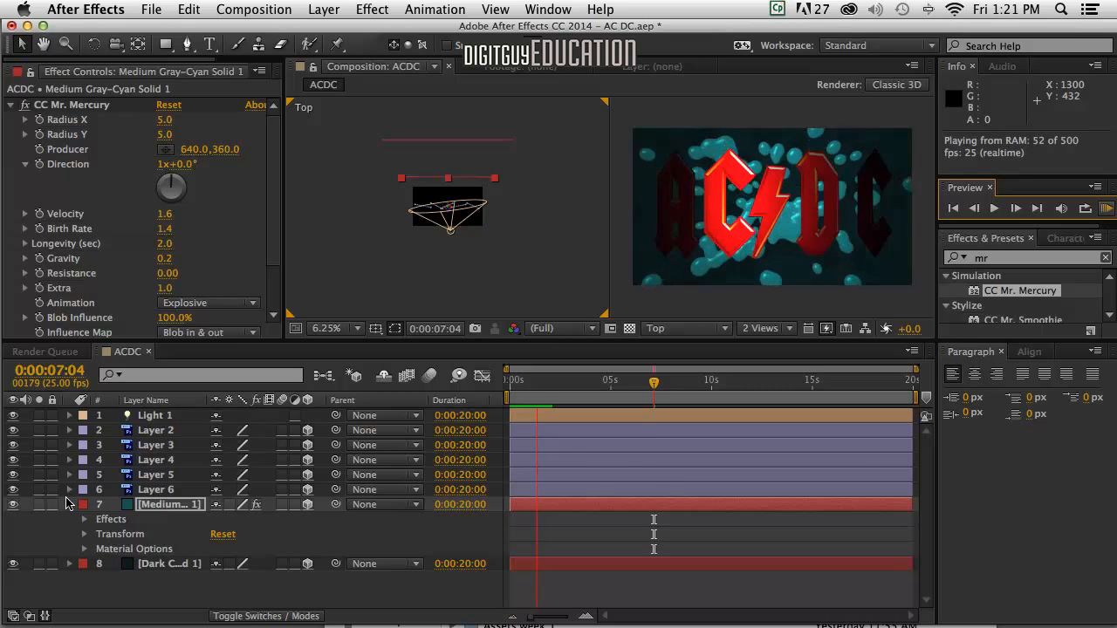
click(70, 504)
click(68, 504)
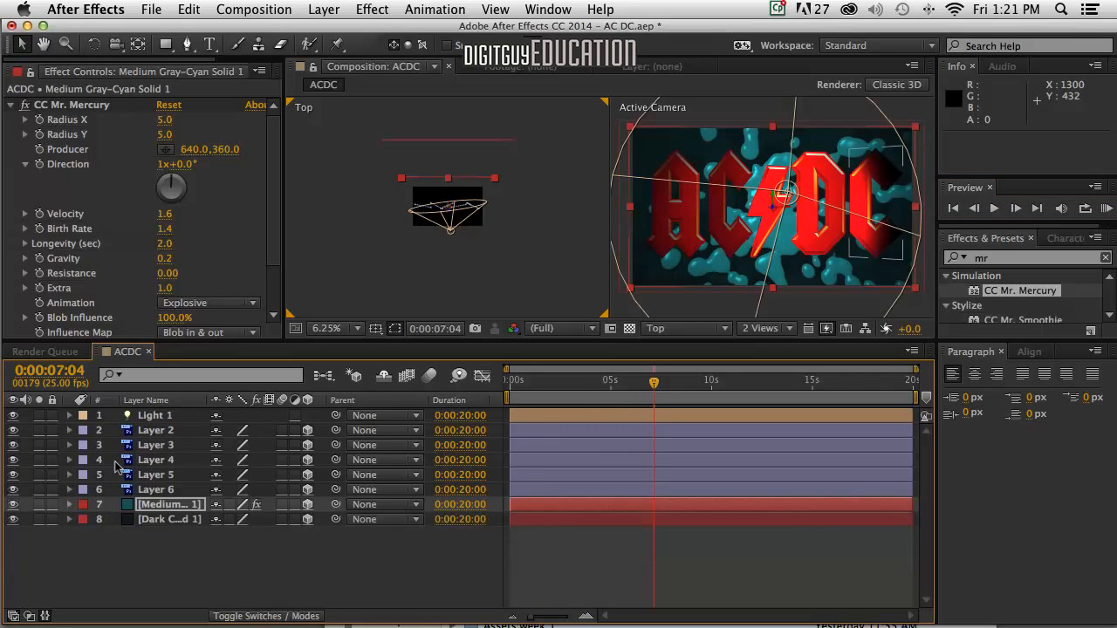
Turn on Casts Shadows for all five letter layers, Layer 2 through Layer 6, together
click(134, 429)
shift+click(146, 491)
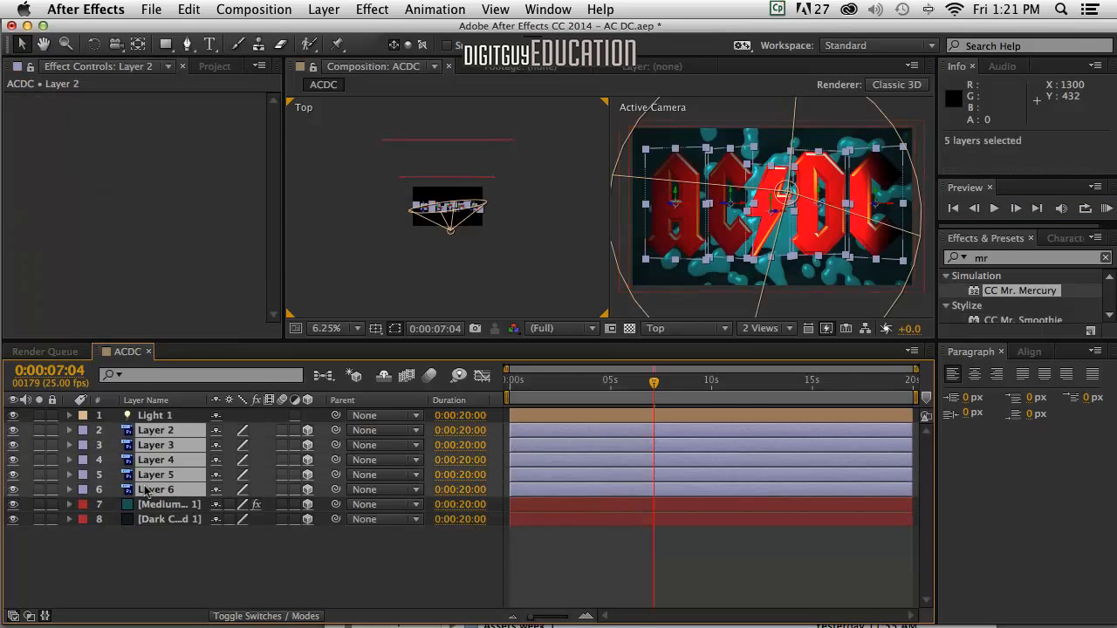
click(69, 430)
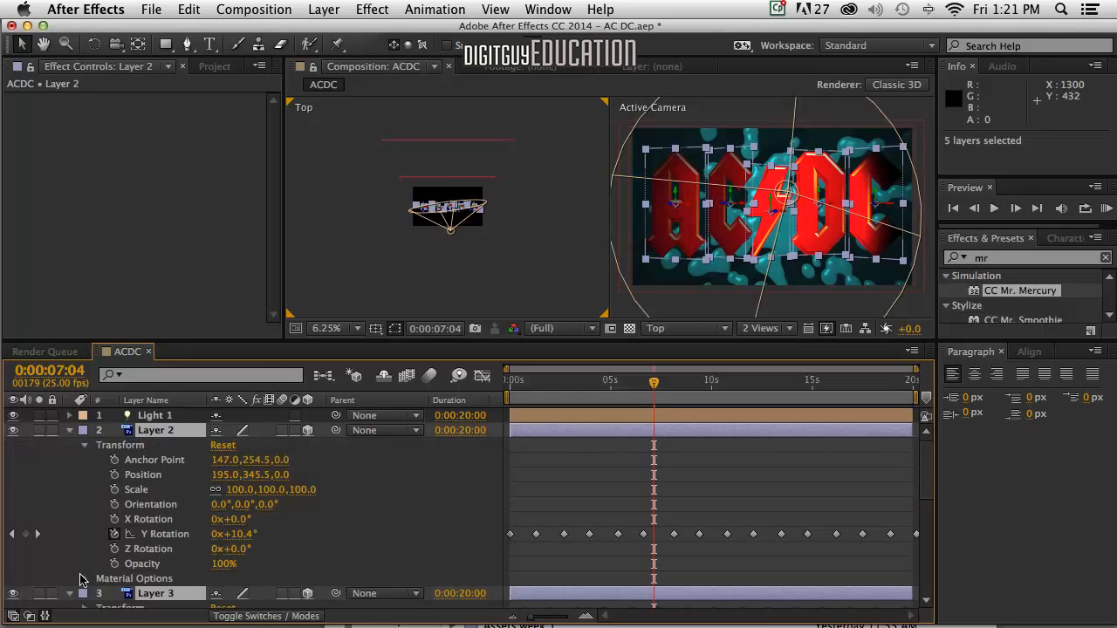
click(82, 578)
scroll(149, 521, down, 3)
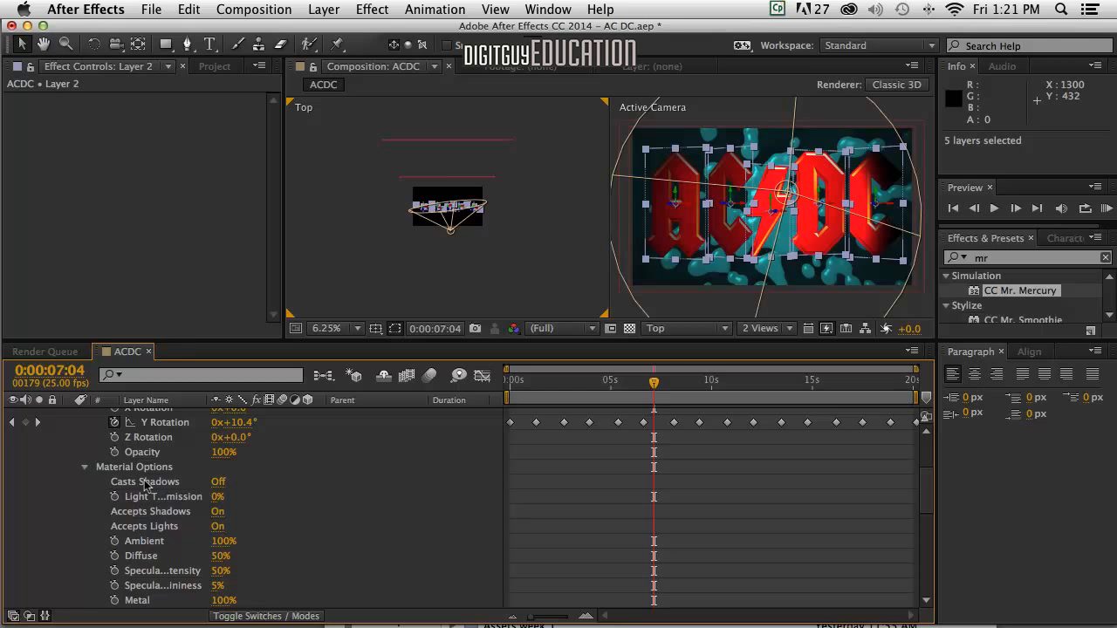
click(215, 483)
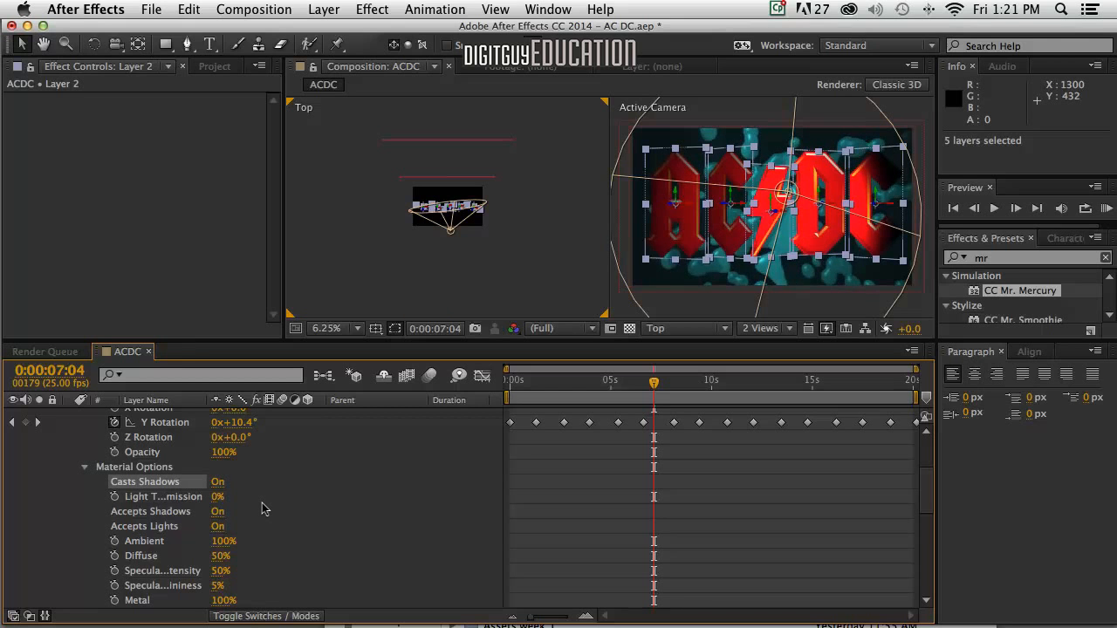
scroll(264, 506, up, 3)
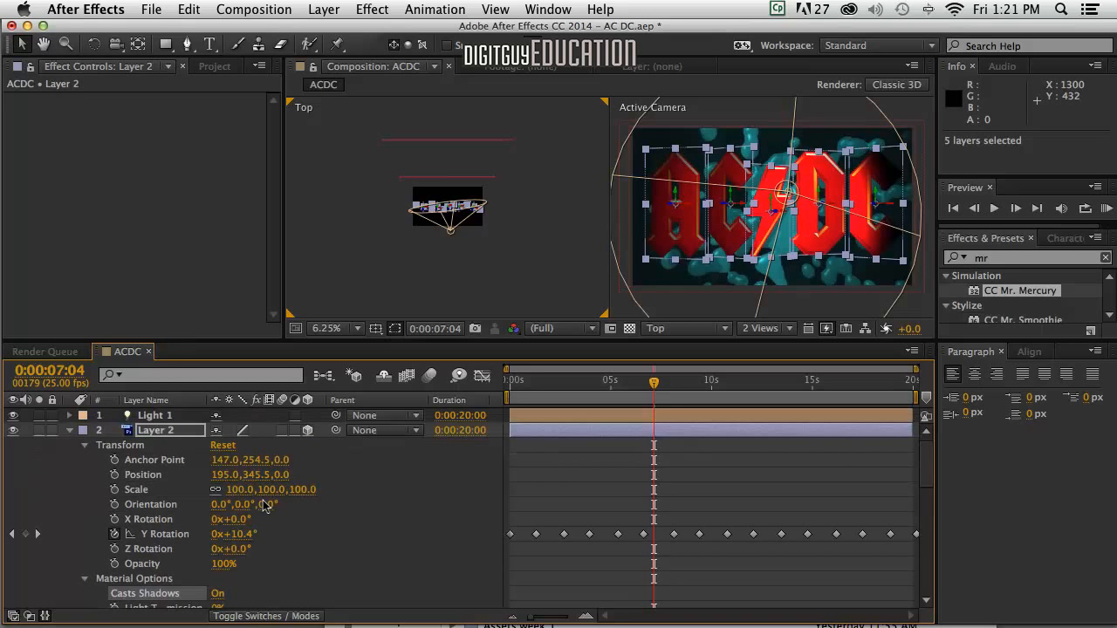
click(69, 431)
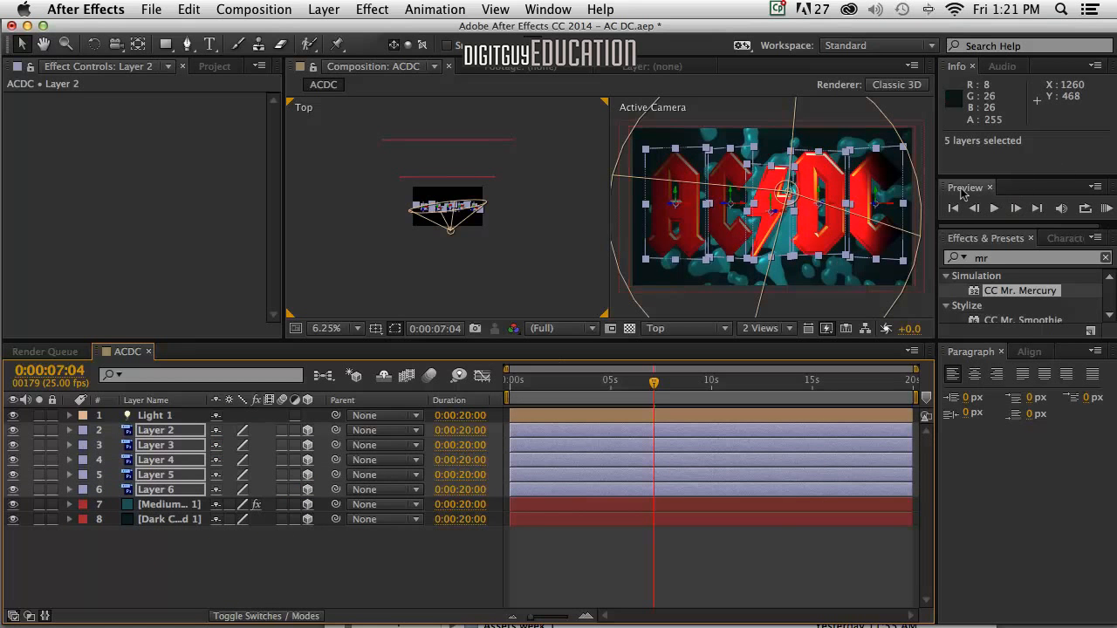
Return to the first frame and briefly RAM-preview the letters with their shadows
click(953, 208)
click(1105, 208)
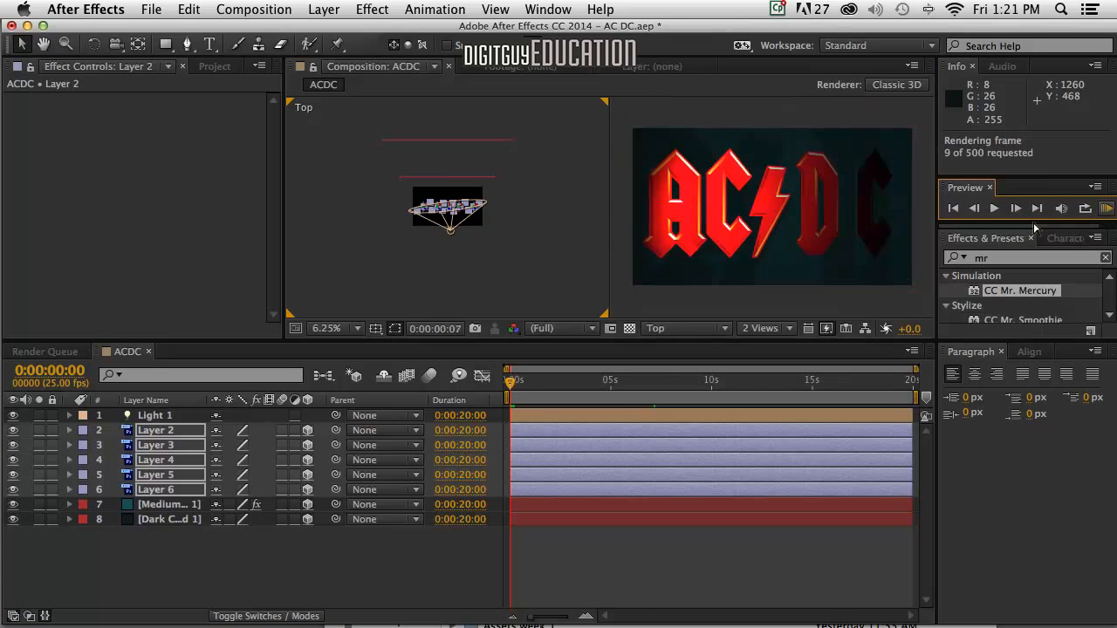
key(space)
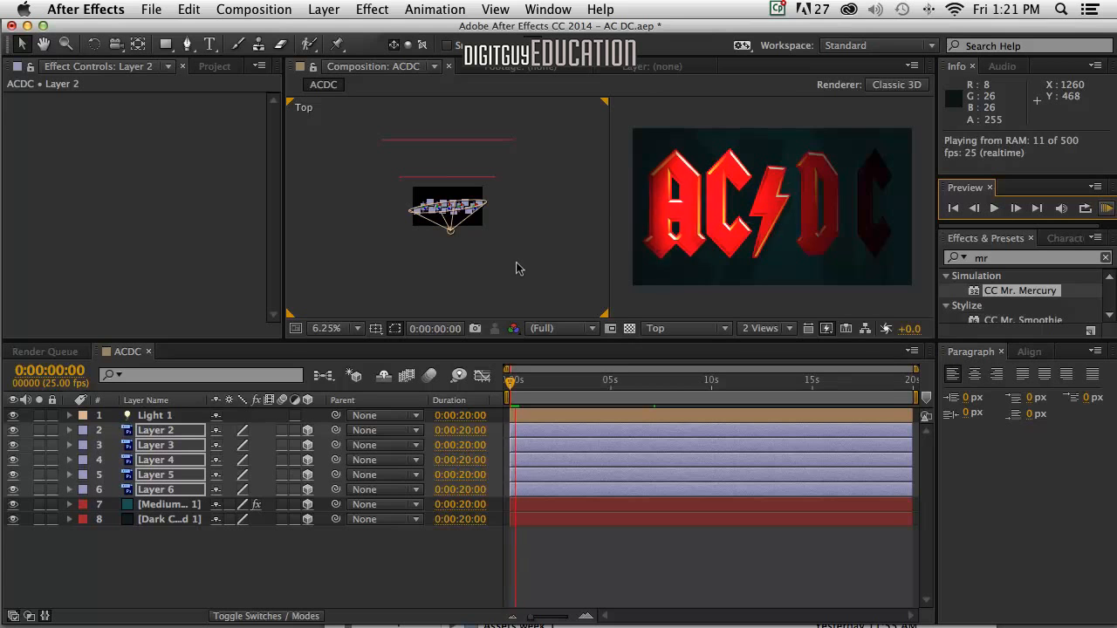
key(space)
Switch the composition to a single Active Camera view, enlarge the viewer and preview the animation
click(790, 329)
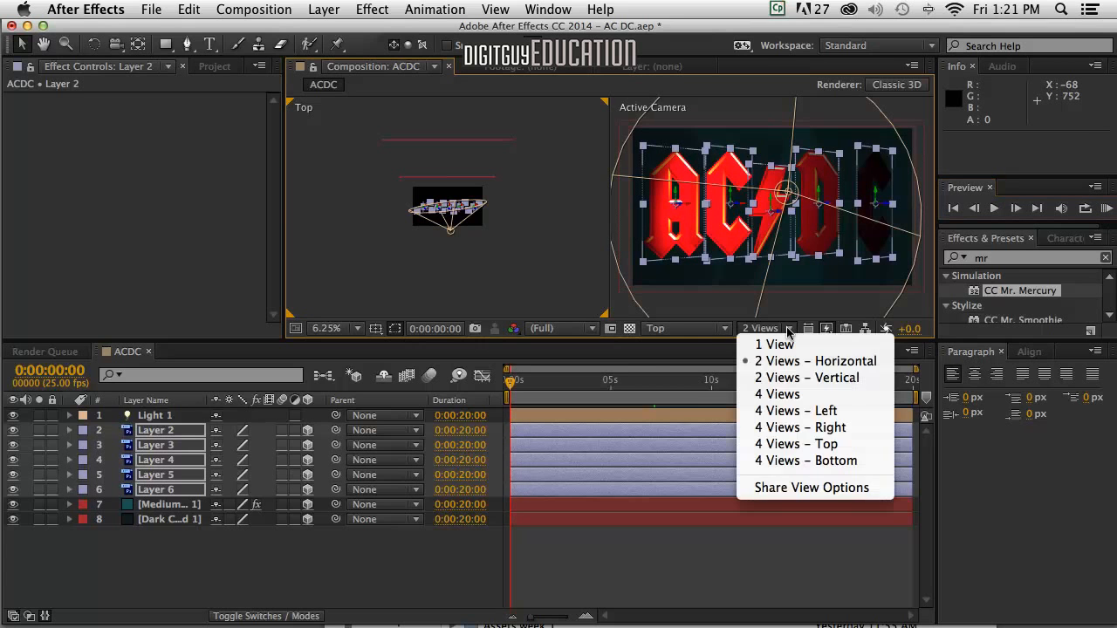
click(784, 347)
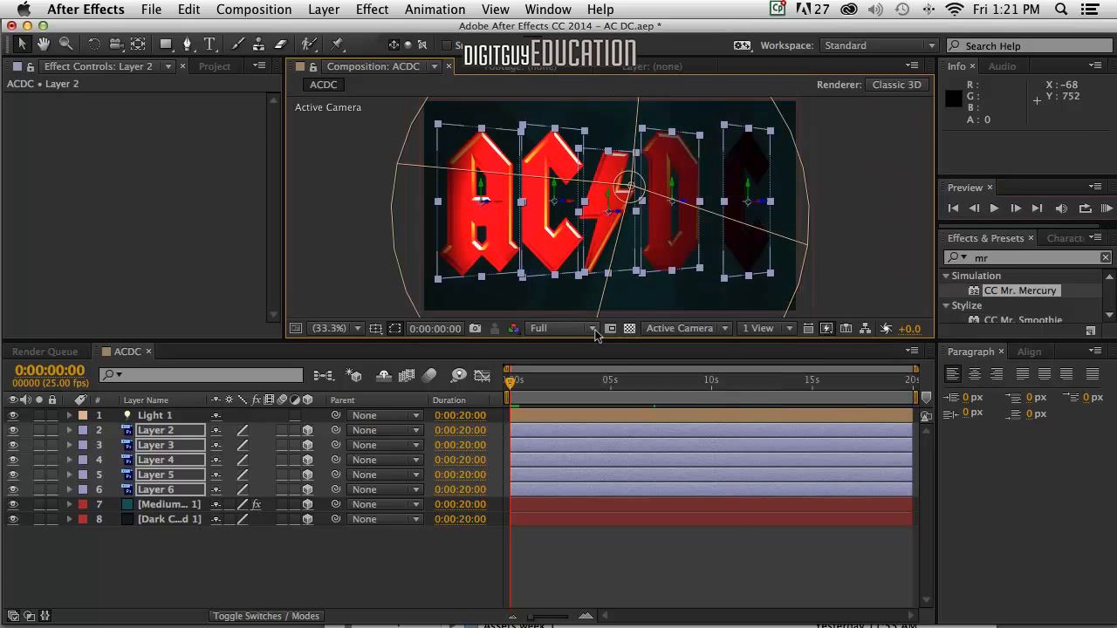
drag(592, 332, 592, 398)
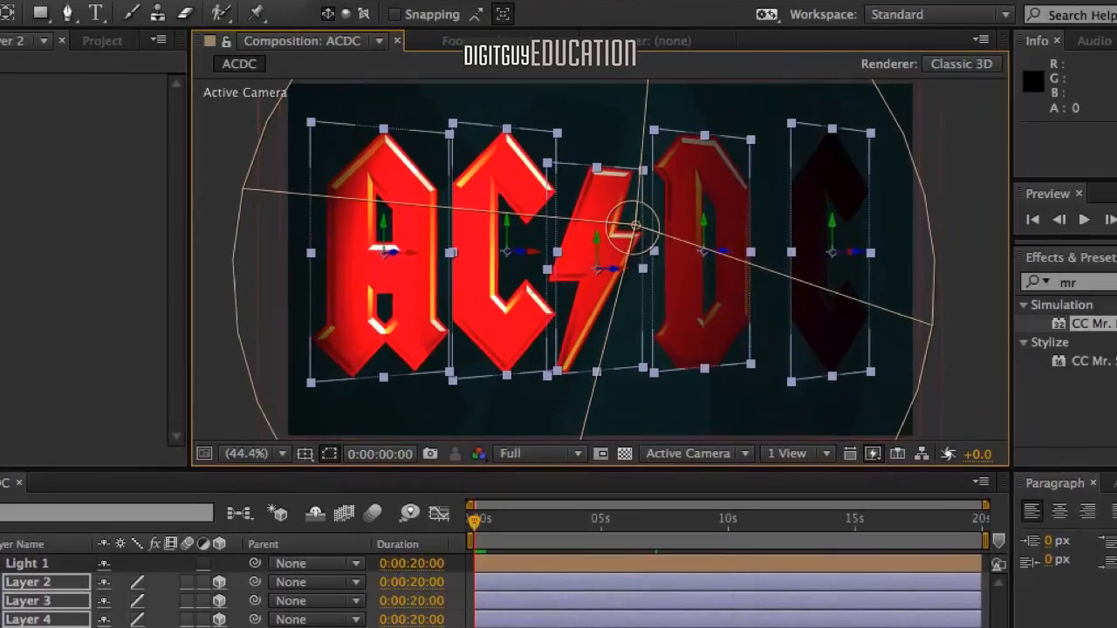
click(1106, 208)
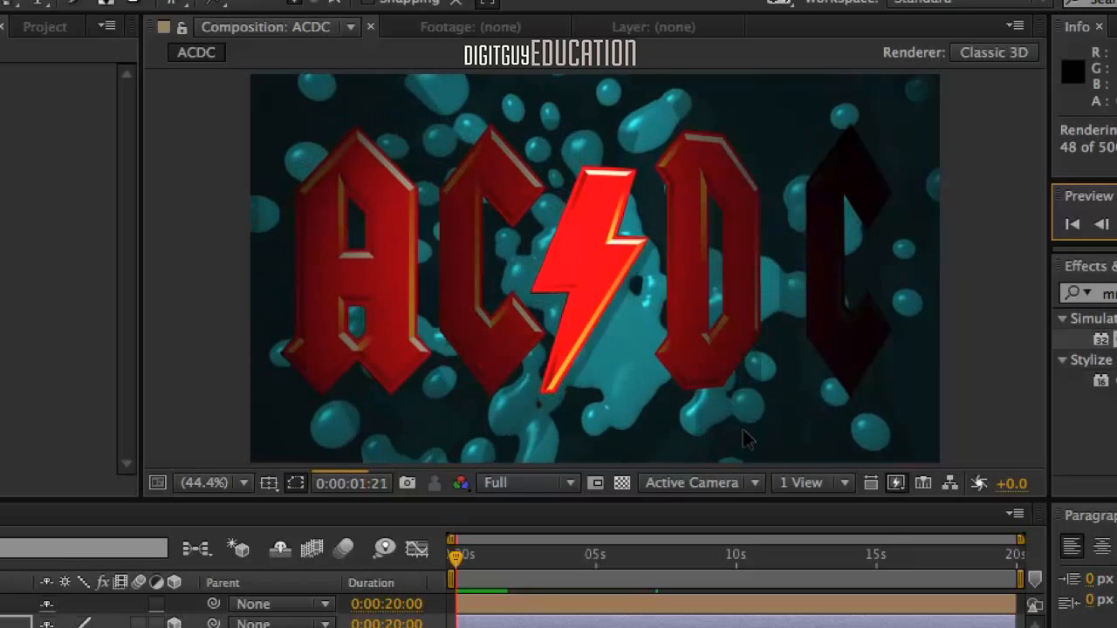
key(space)
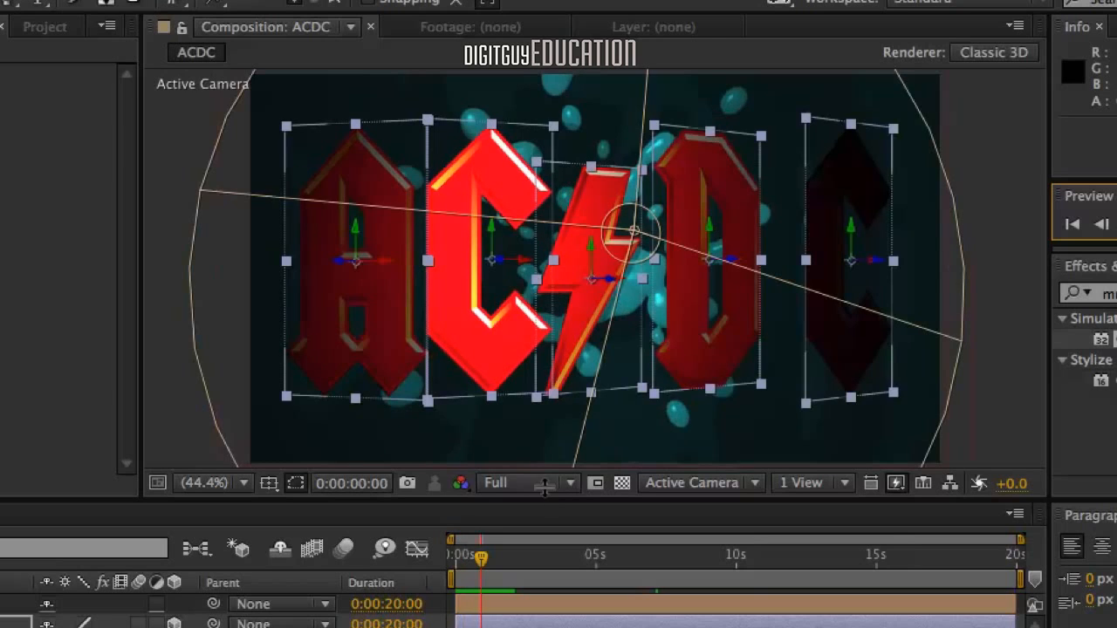
Enlarge the timeline area and add a white Ambient light with 84% intensity to the composition
drag(542, 488, 541, 295)
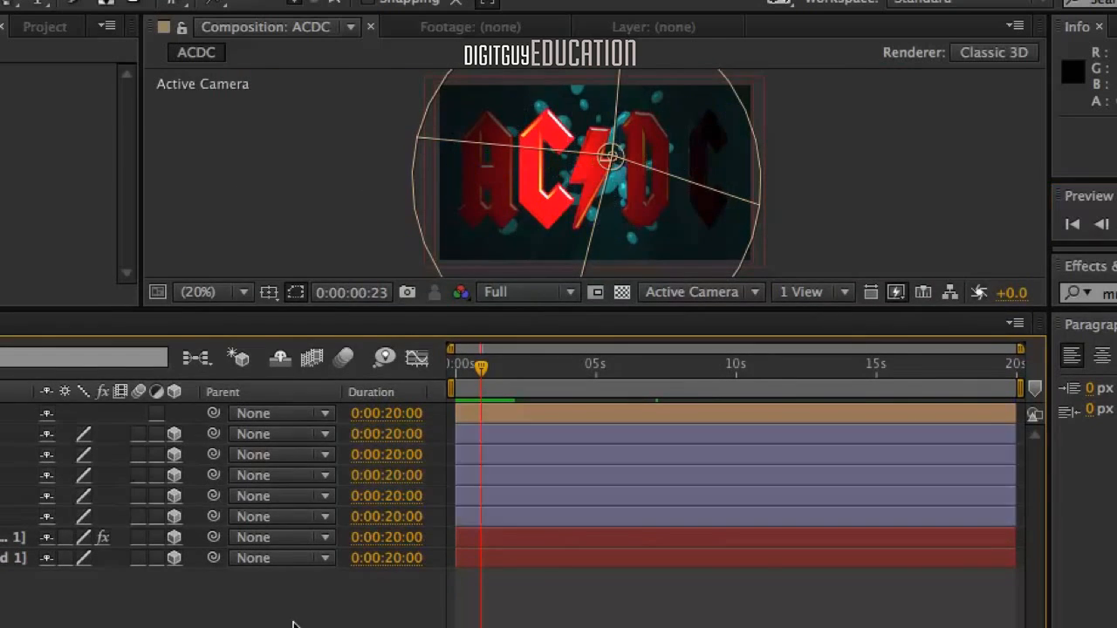
right_click(317, 554)
mouse_move(354, 488)
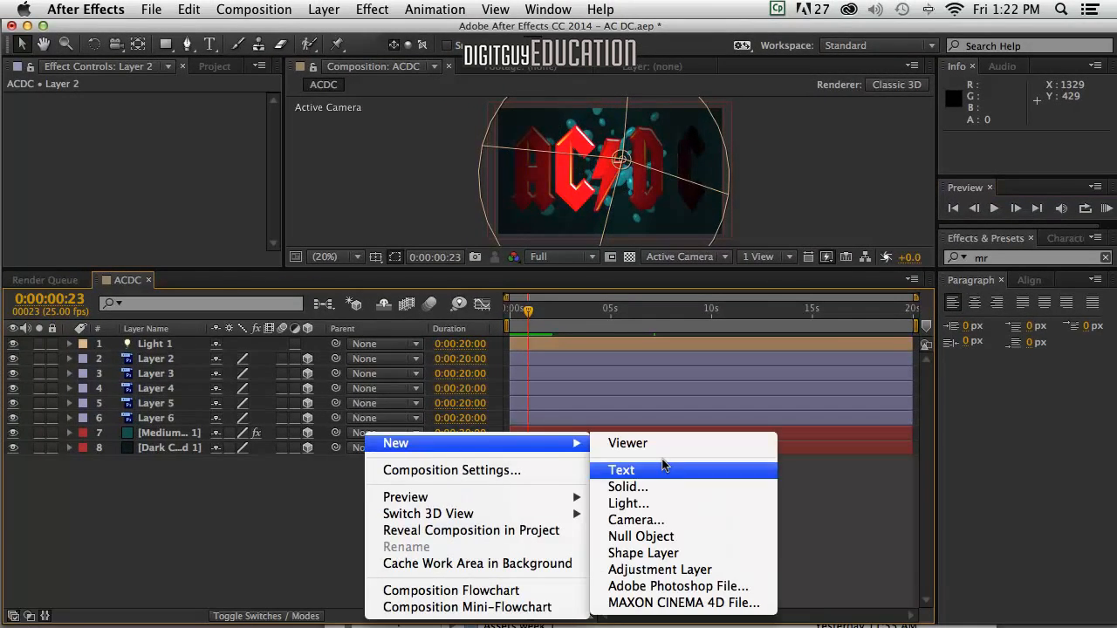
click(664, 499)
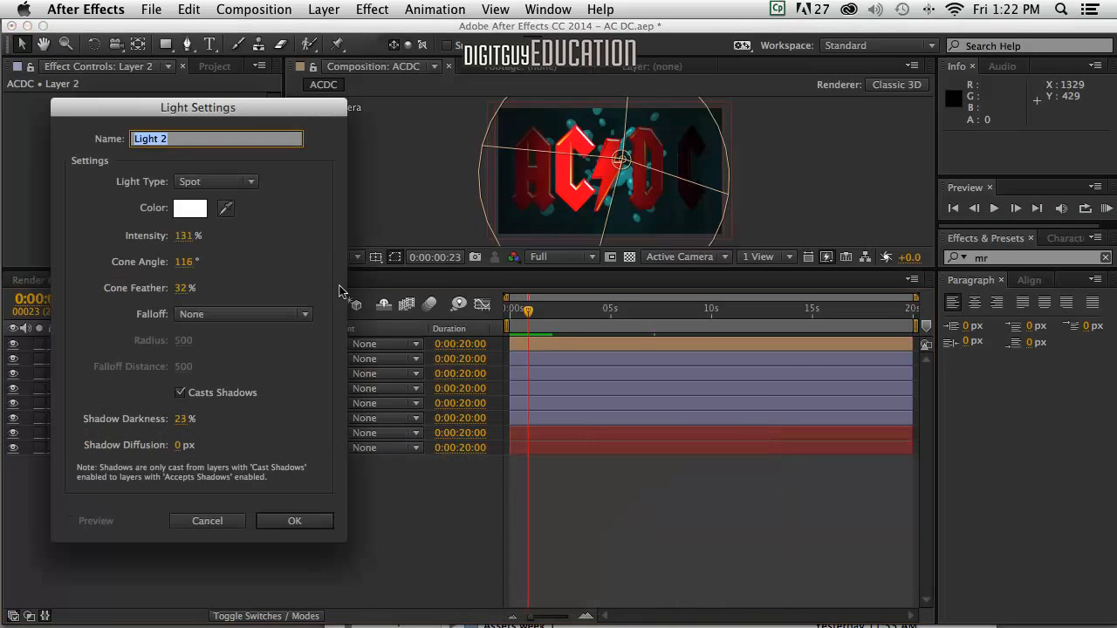
click(222, 181)
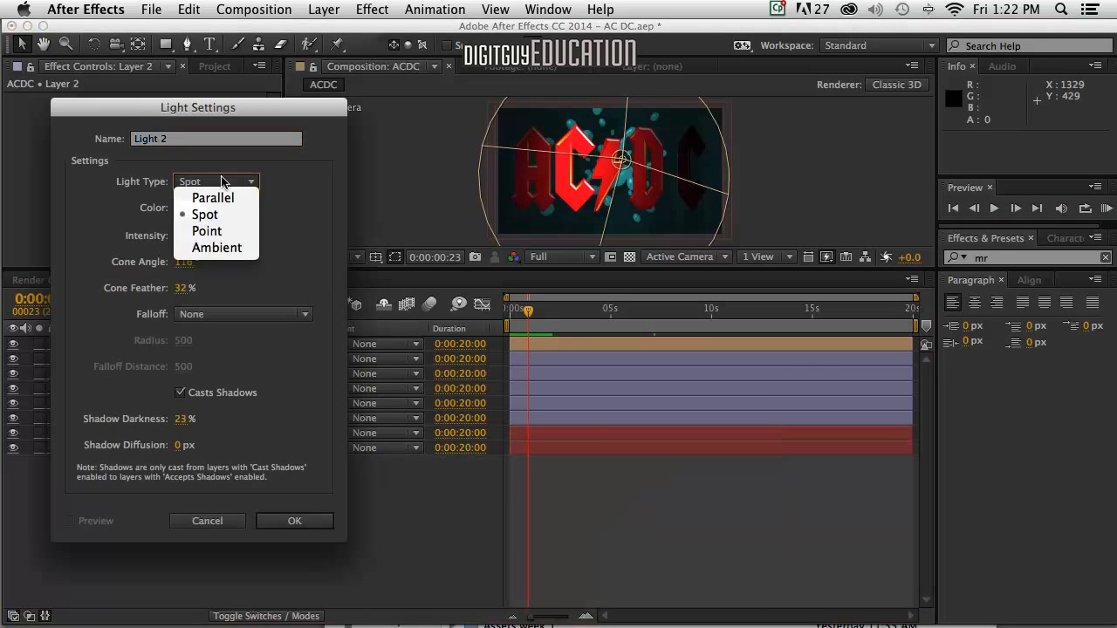
click(230, 247)
drag(177, 240, 127, 215)
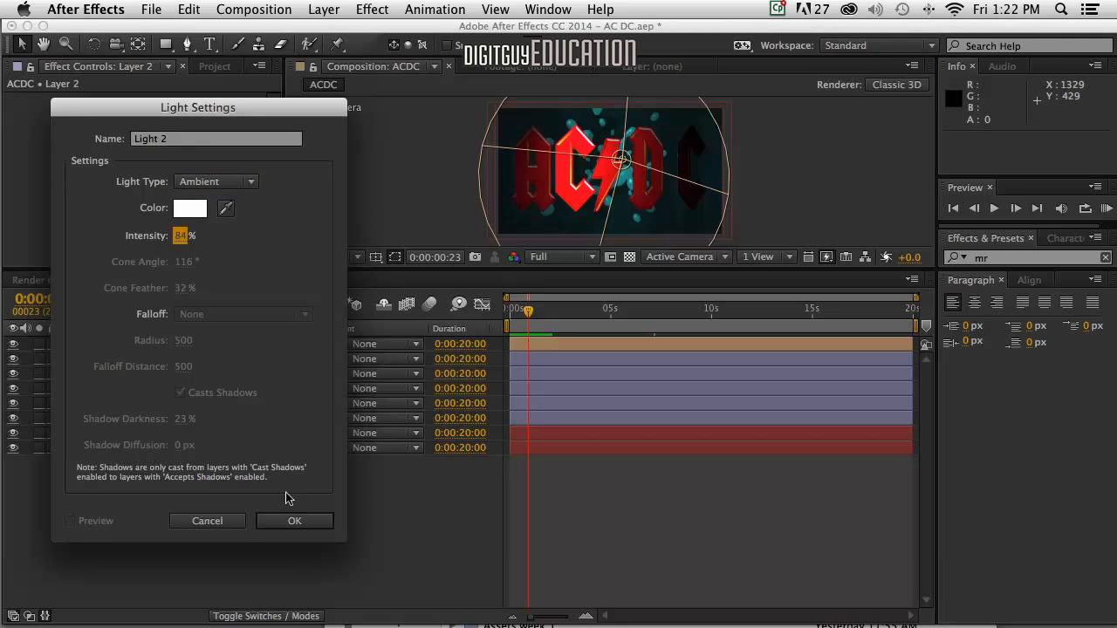
click(291, 522)
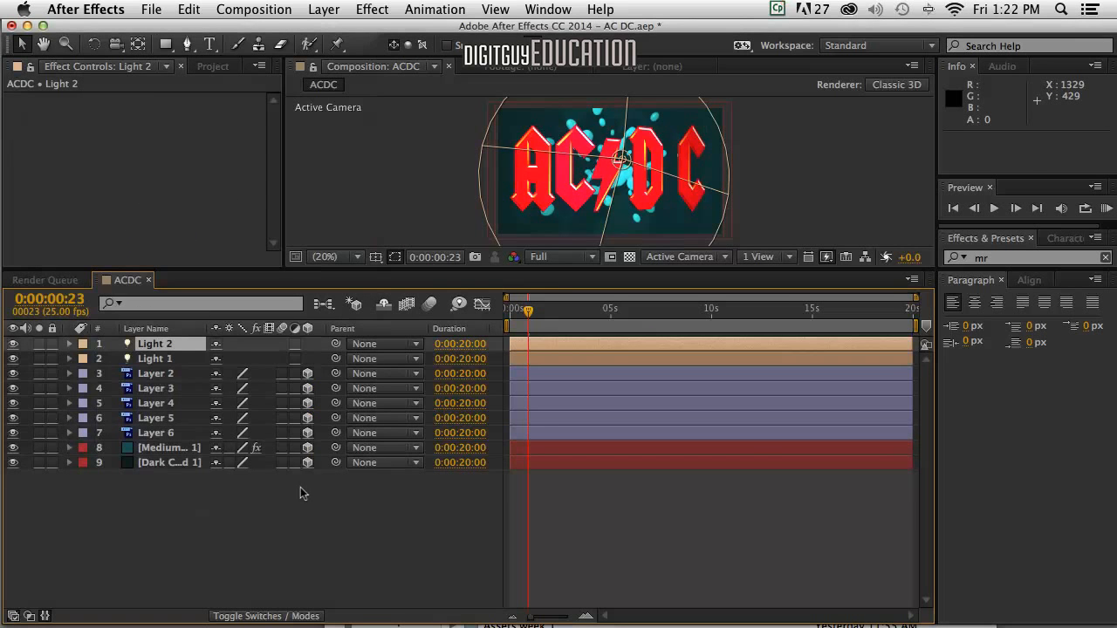
Lower the ambient light's intensity to 30% and deselect the light
double_click(146, 344)
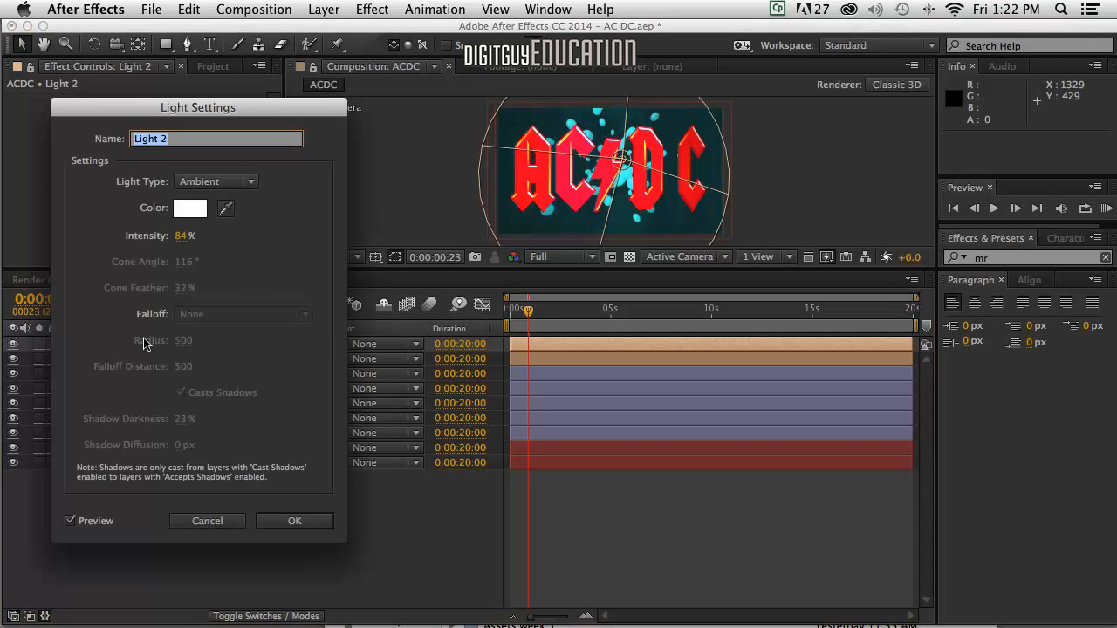
drag(177, 240, 167, 229)
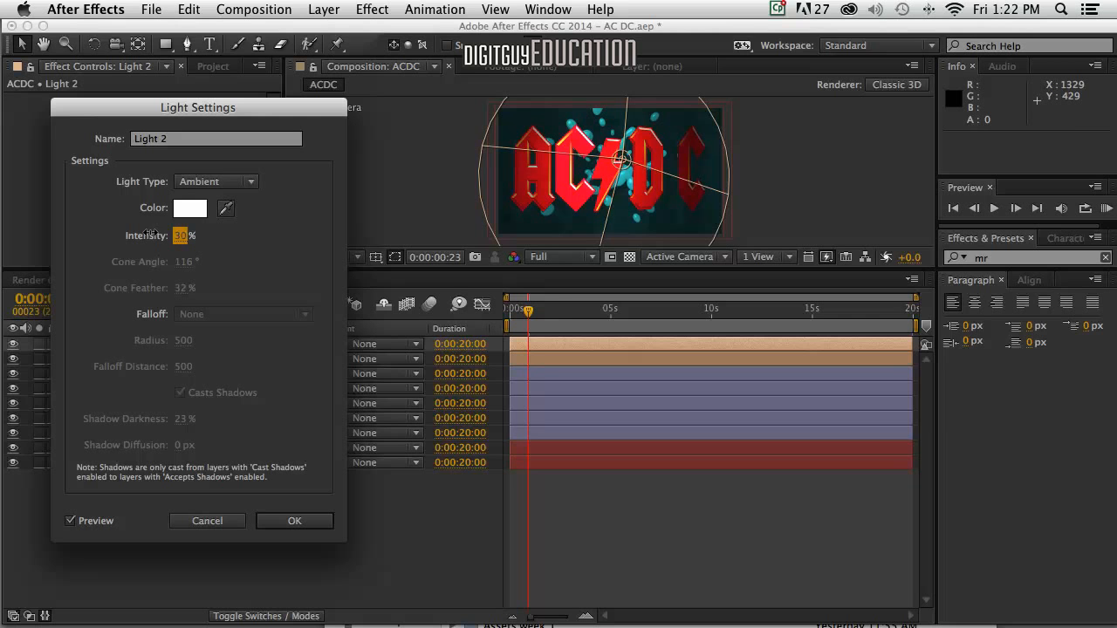
click(297, 521)
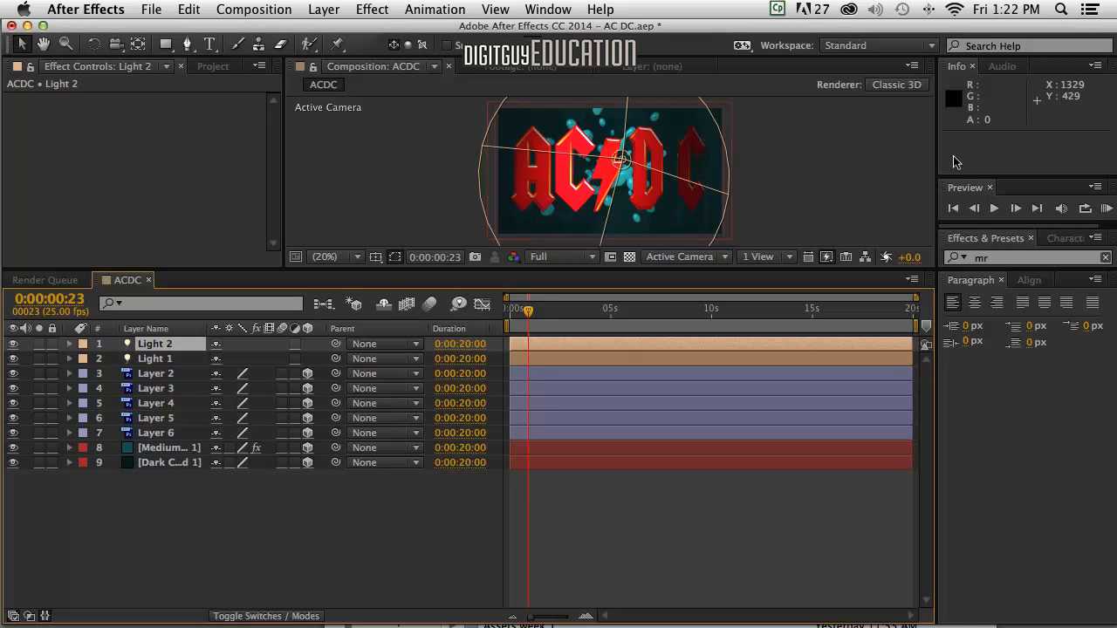
click(820, 189)
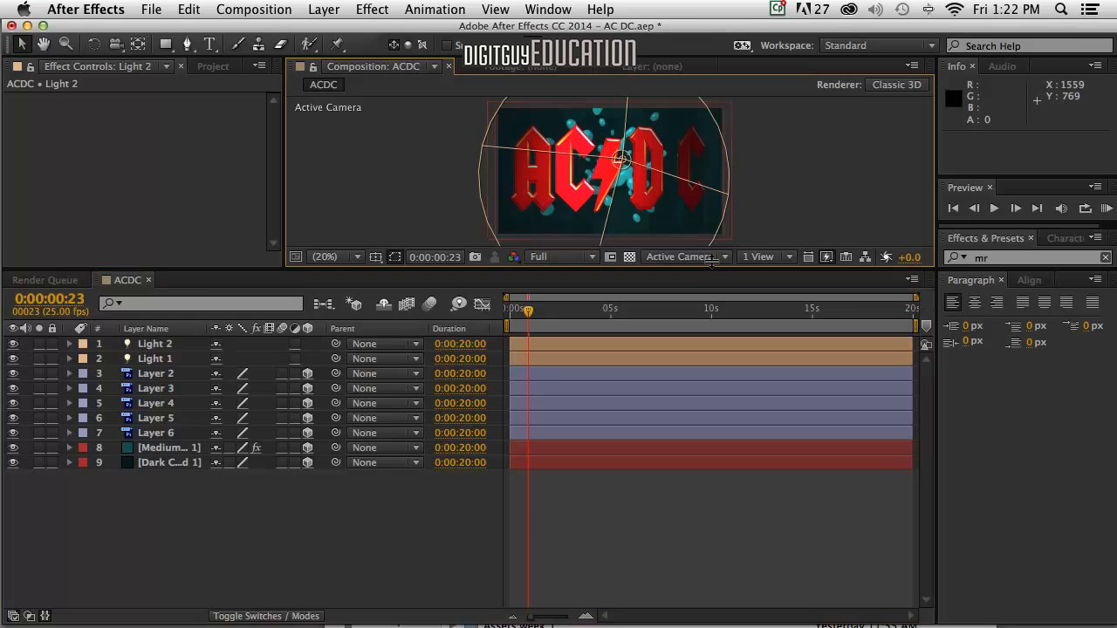
Enlarge the composition viewer and RAM-preview the animation with both lights from the first frame
drag(712, 265, 829, 382)
click(955, 210)
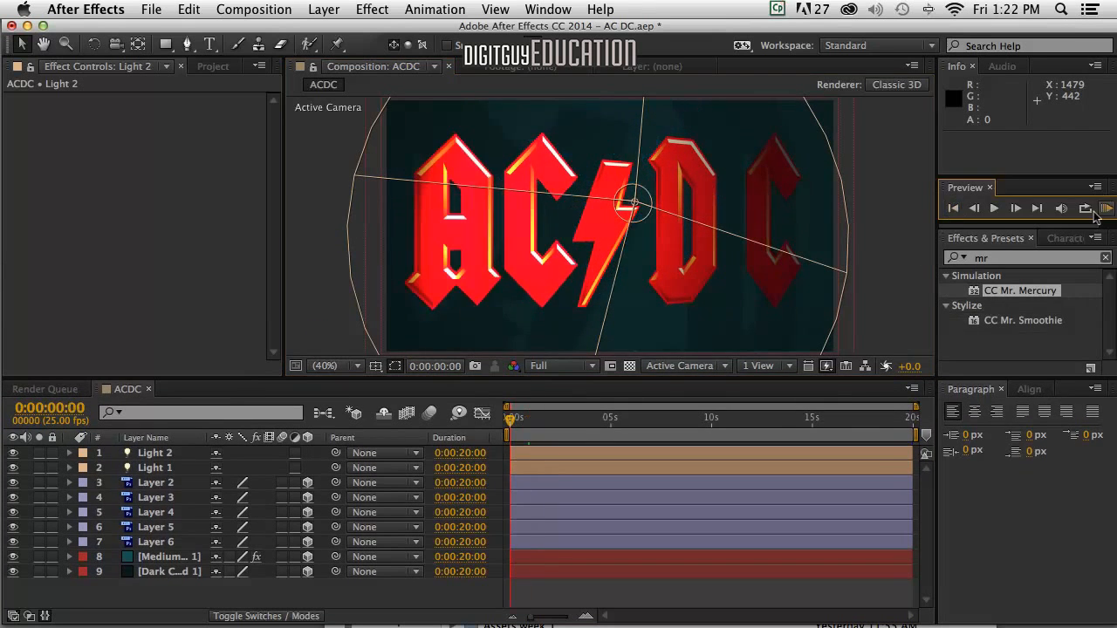
click(1107, 208)
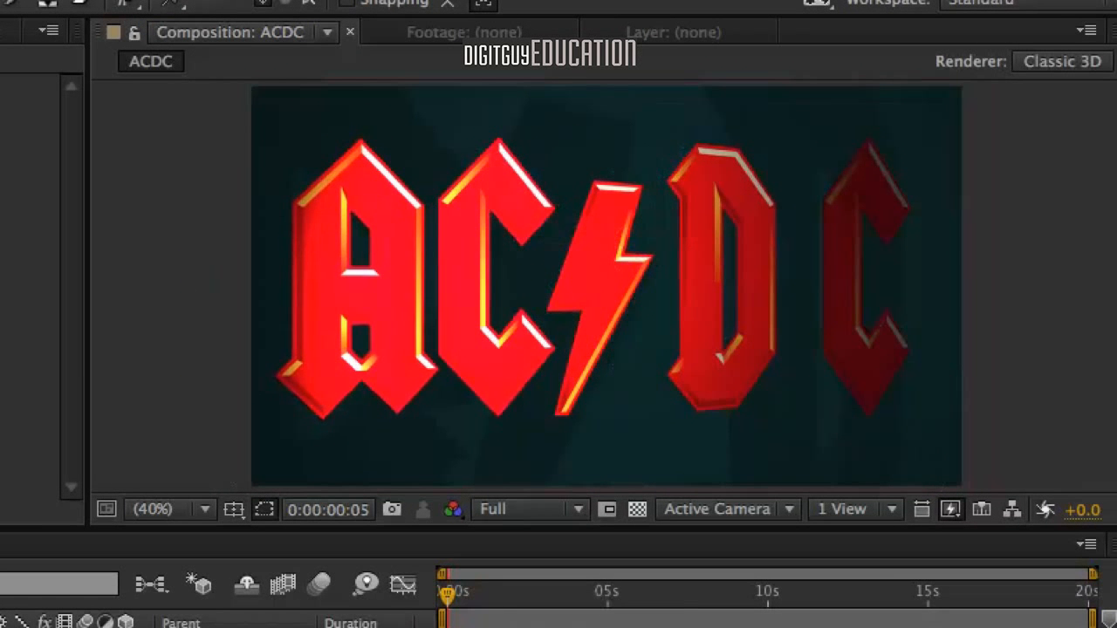